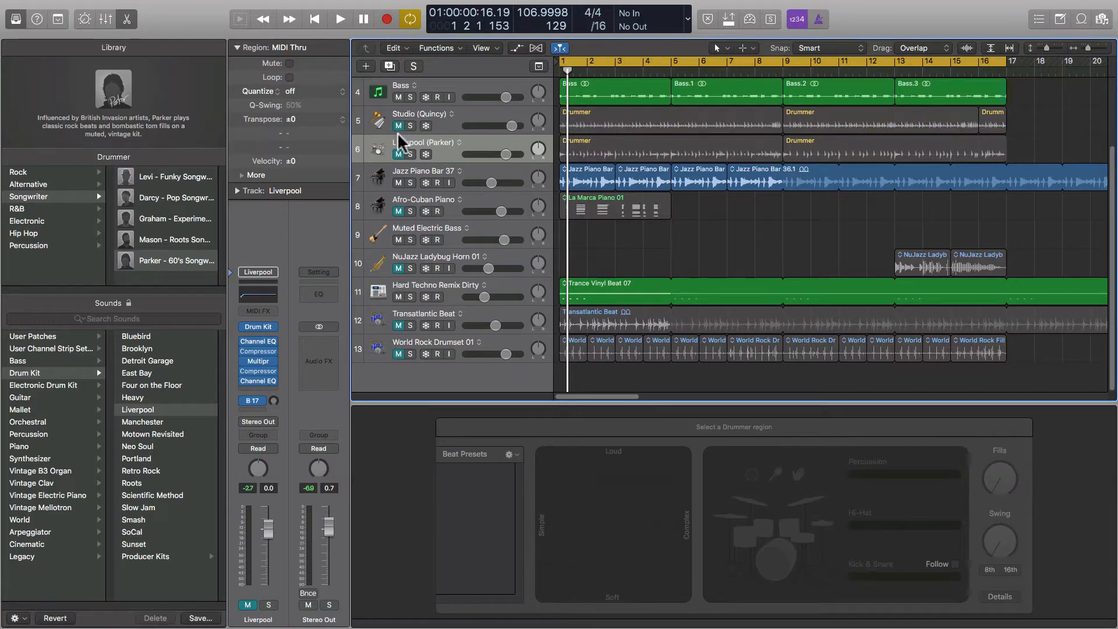
Unmute and solo the Liverpool (Parker) drummer track, then play it back.
left_click(398, 154)
left_click(410, 154)
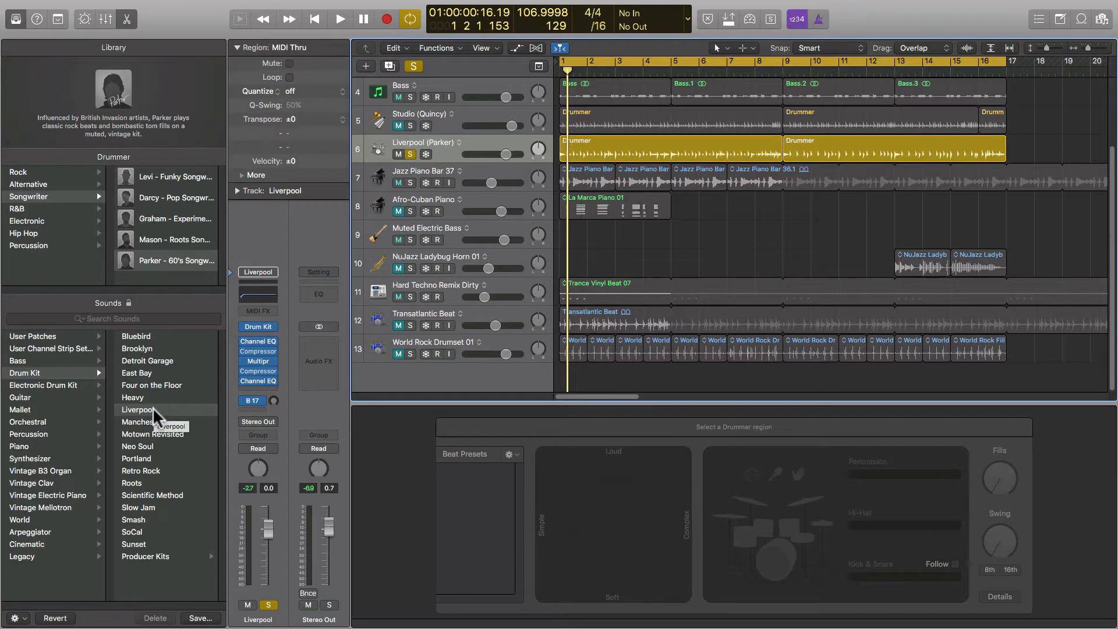
key("space")
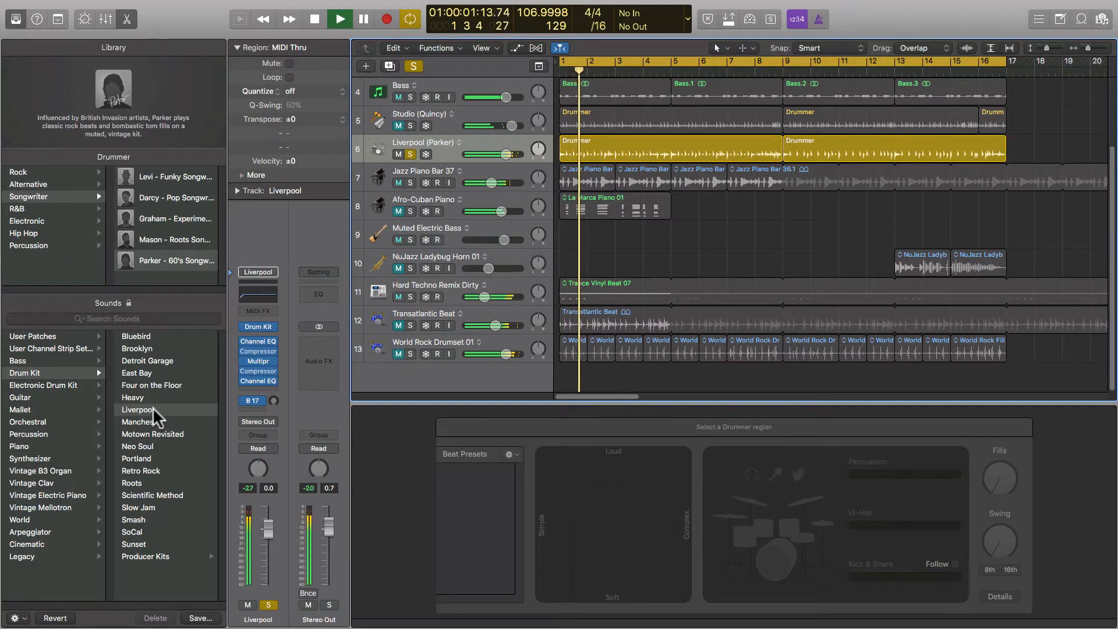
Open Drum Kit Designer for the Liverpool kit and tune the kick drum higher.
left_click(266, 327)
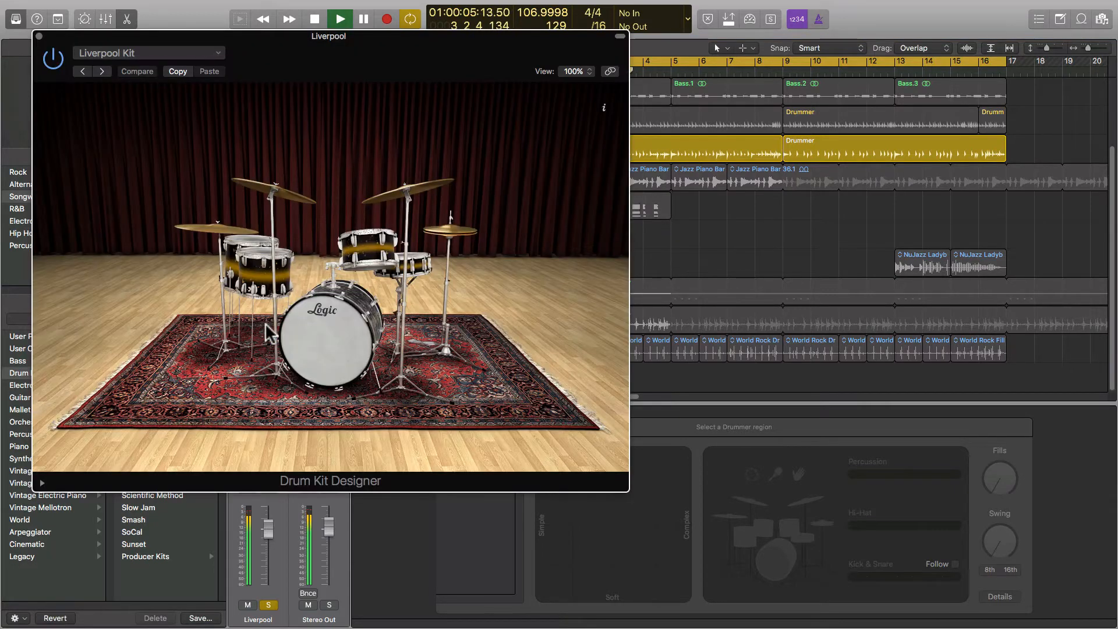
left_click_drag(264, 37, 686, 72)
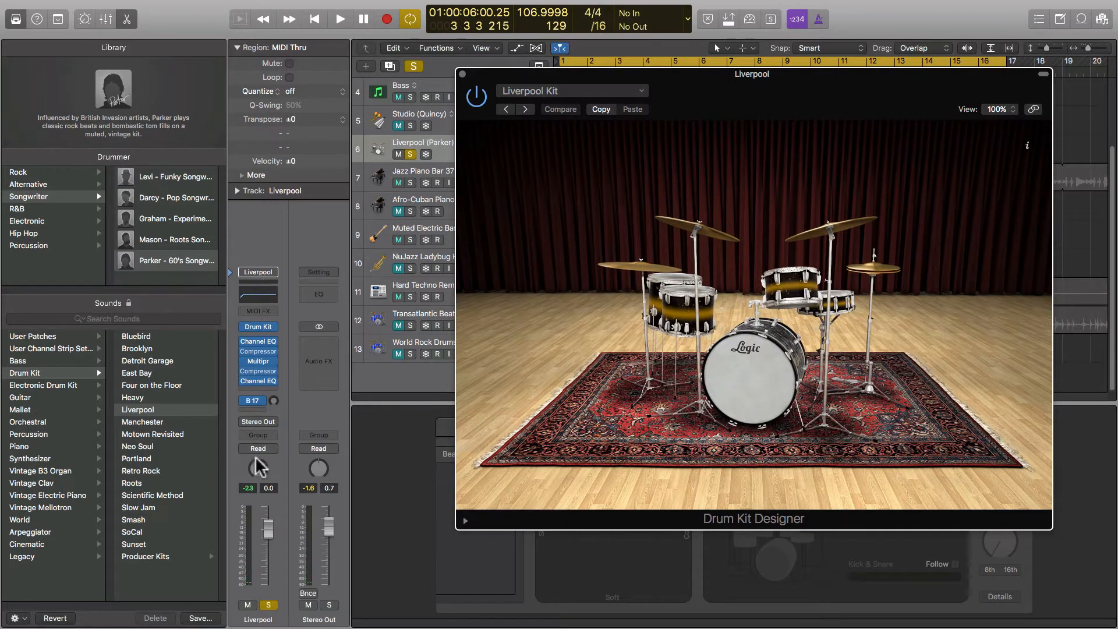
left_click(732, 390)
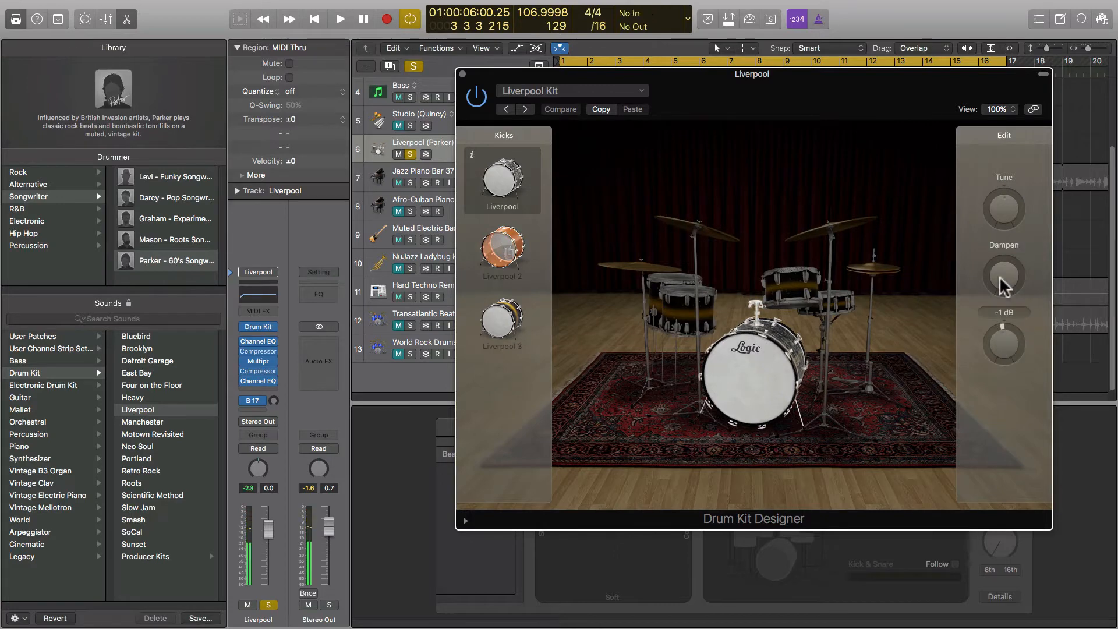
mouse_move(1004, 205)
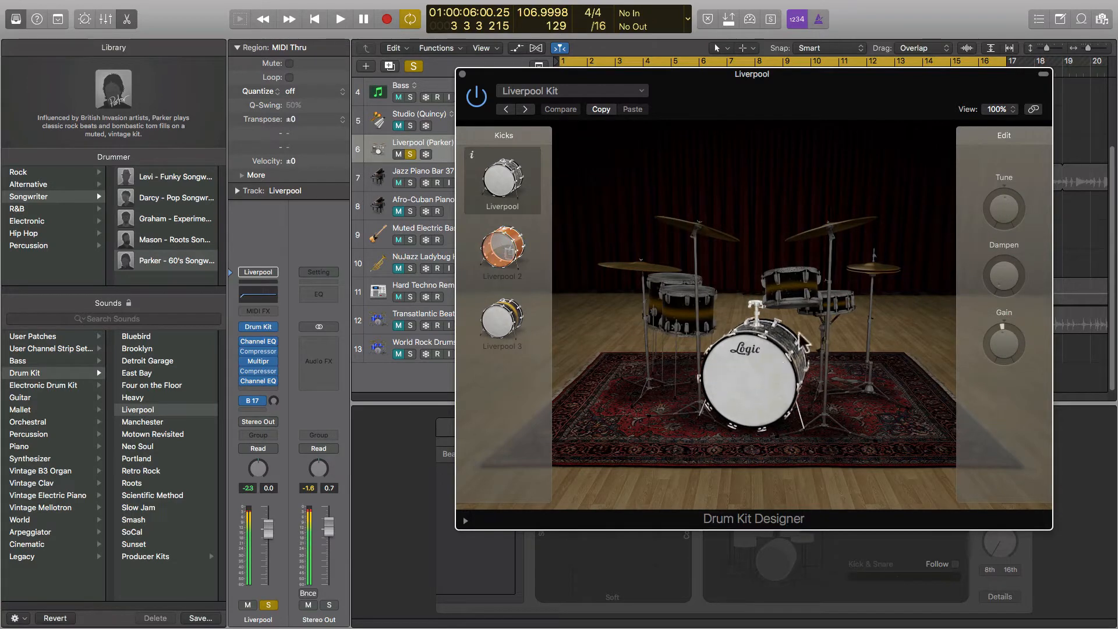
left_click_drag(1005, 210, 992, 249)
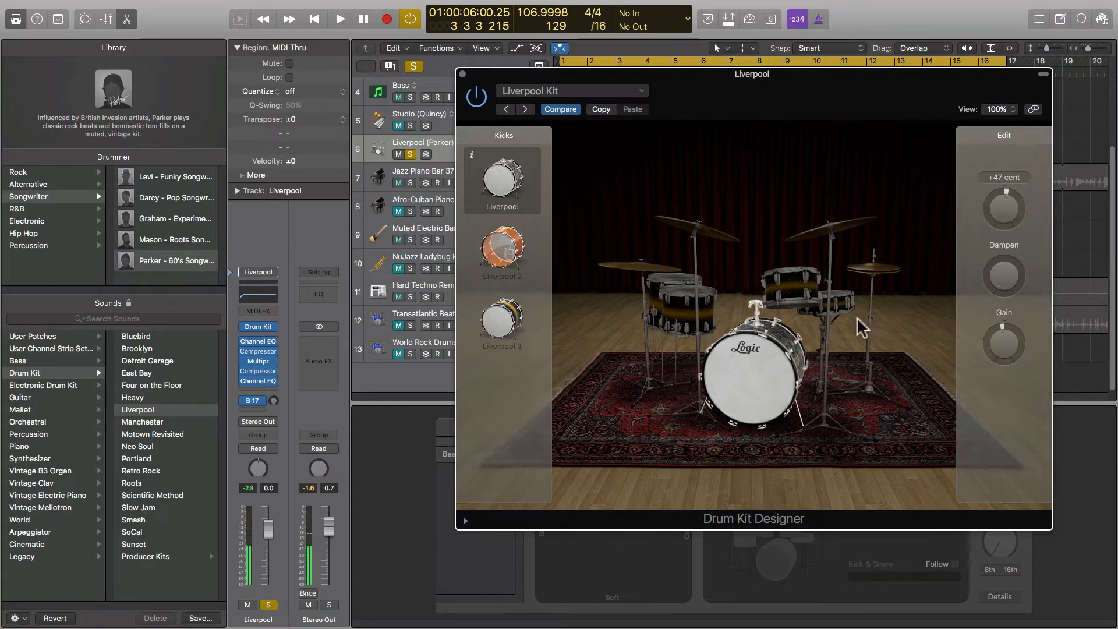
Select the crash cymbals and raise their tuning, easing it back down slightly.
left_click(808, 288)
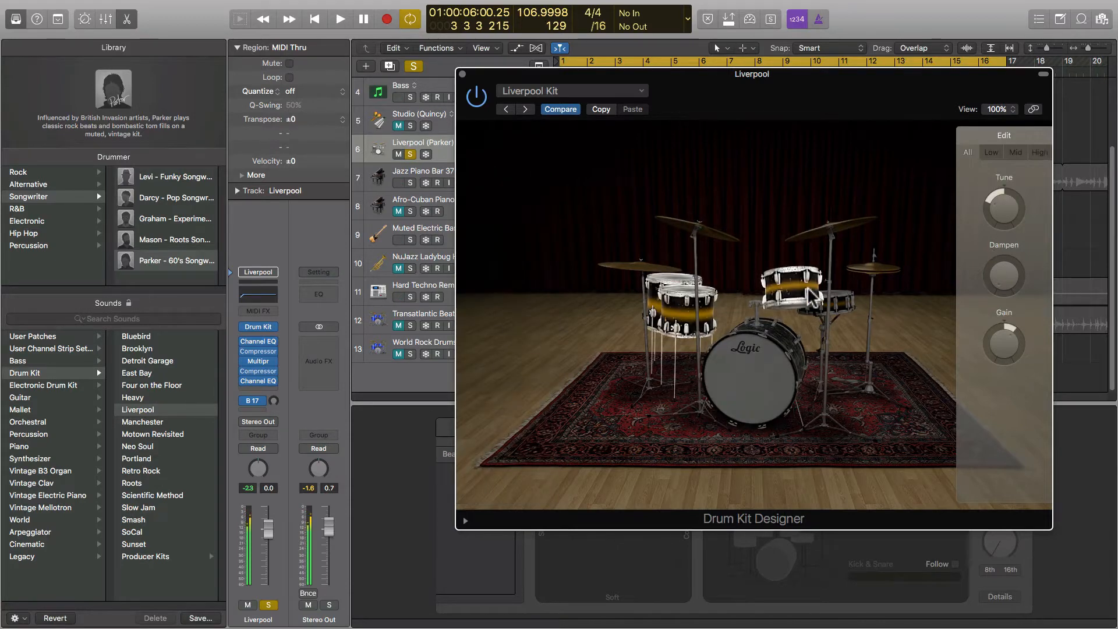
left_click(778, 345)
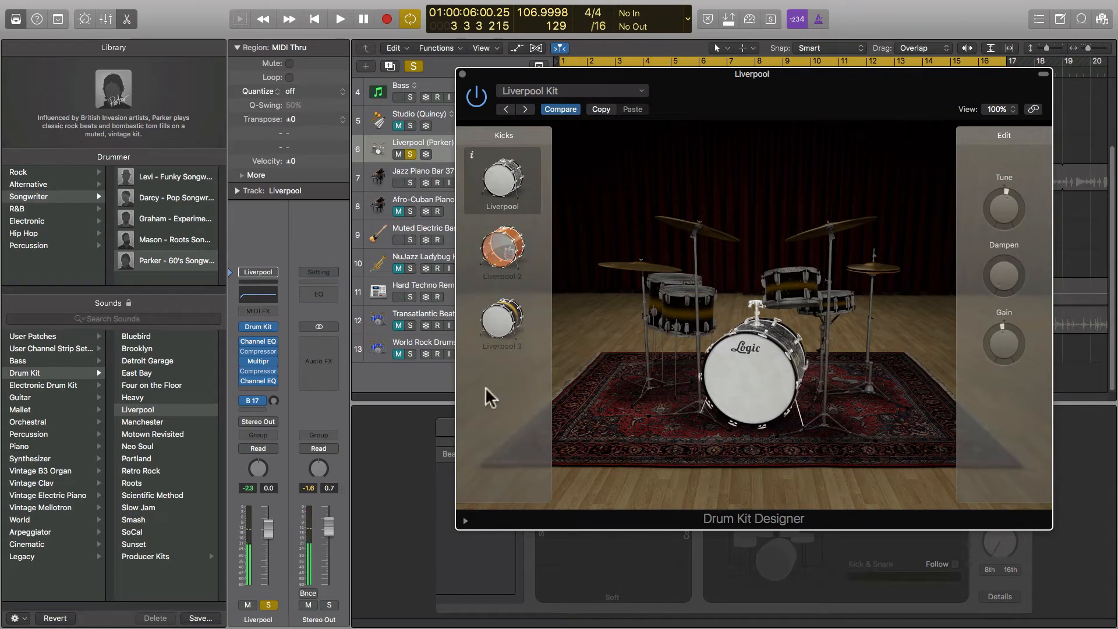
left_click(674, 332)
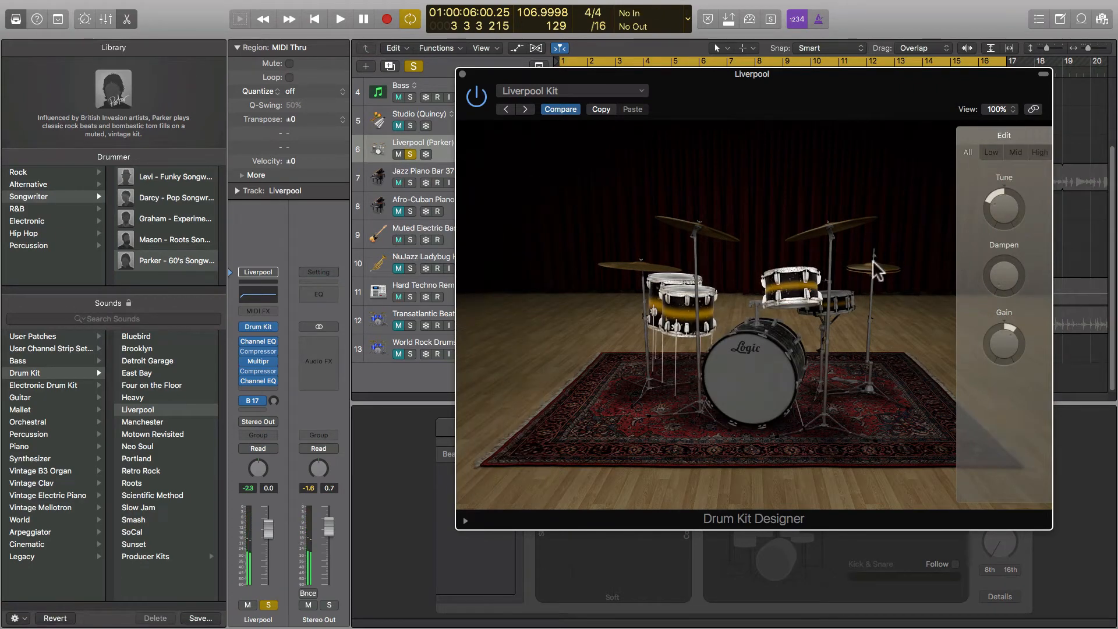
left_click(850, 226)
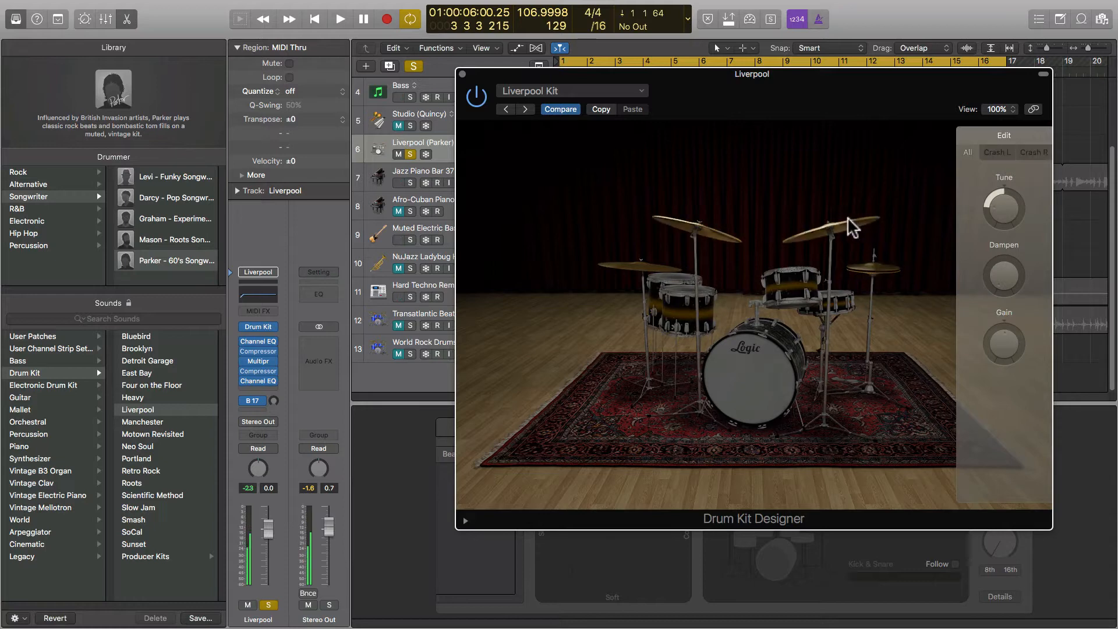
left_click(658, 274)
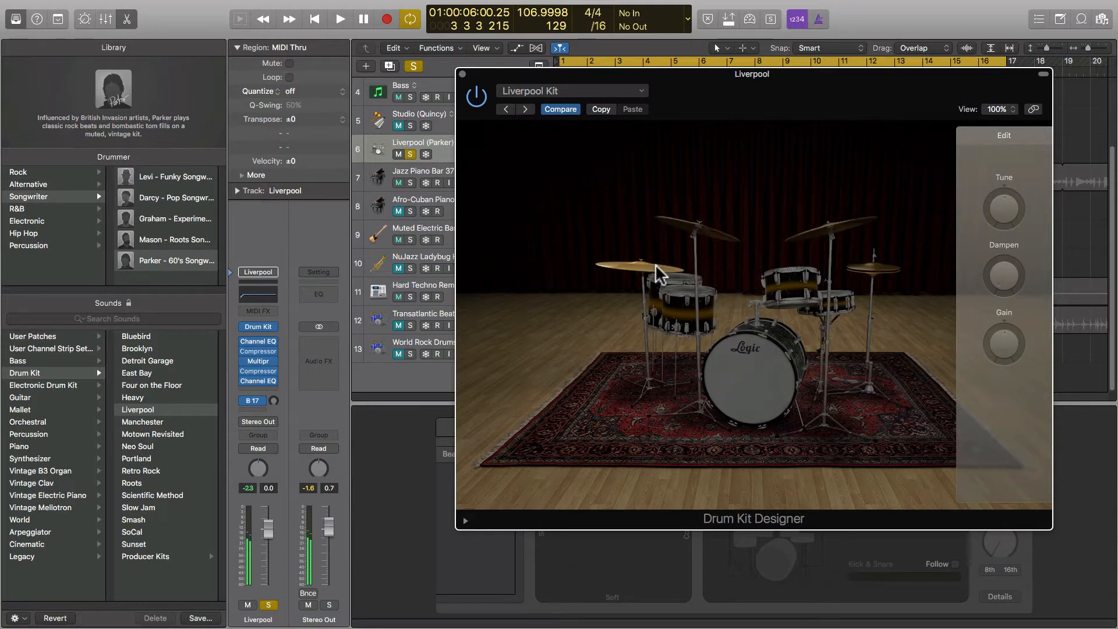
left_click(693, 230)
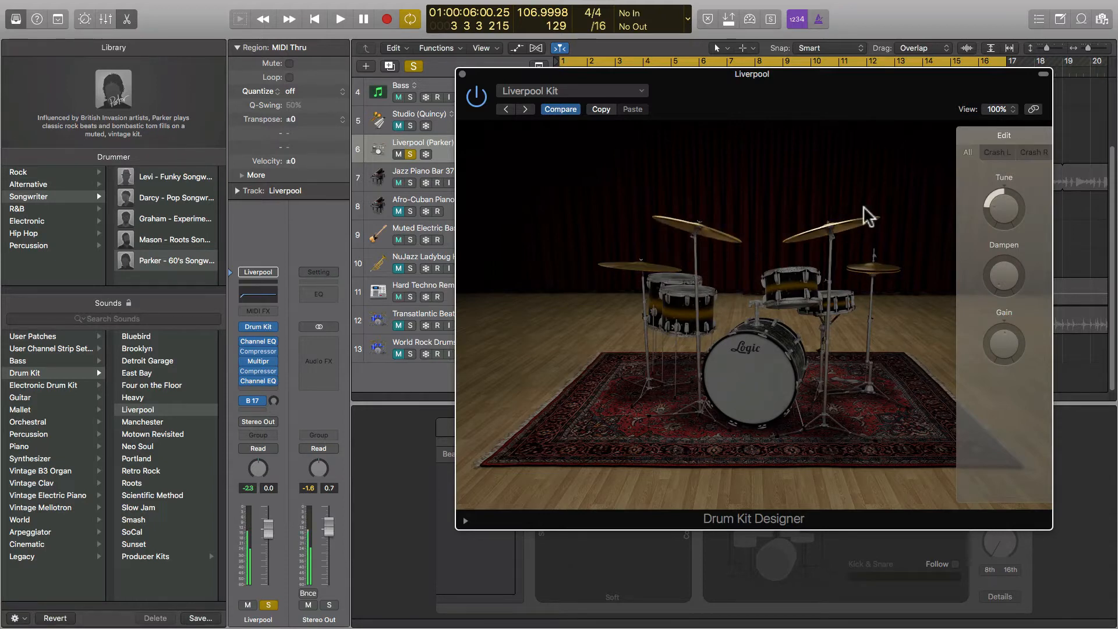
left_click_drag(1010, 220, 995, 145)
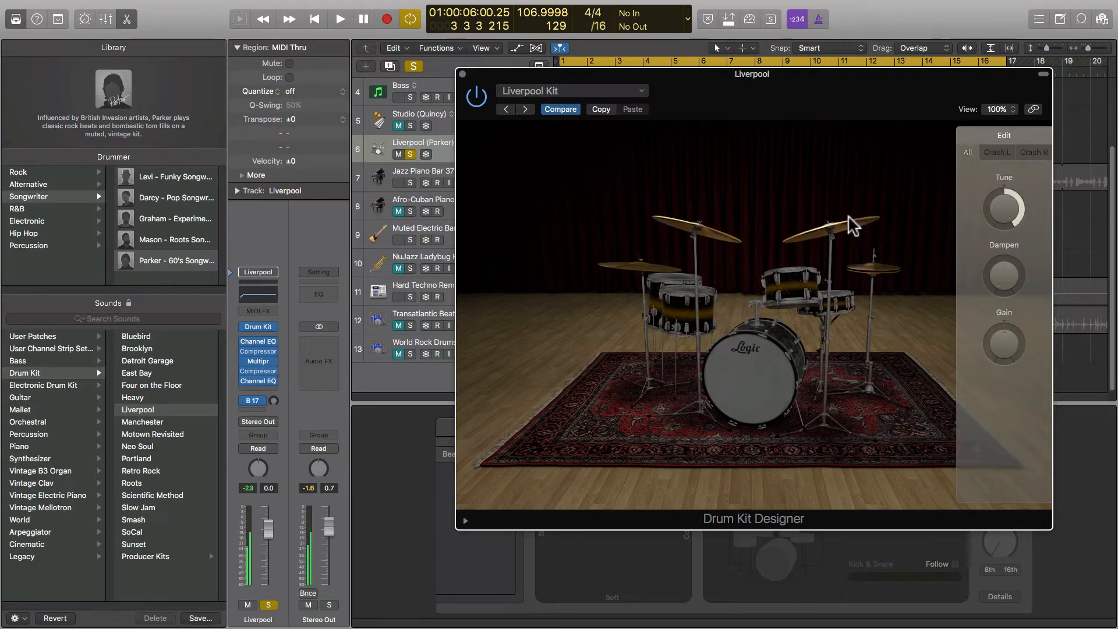
mouse_move(999, 204)
left_mouse_down()
mouse_move(993, 242)
mouse_move(993, 208)
left_mouse_up()
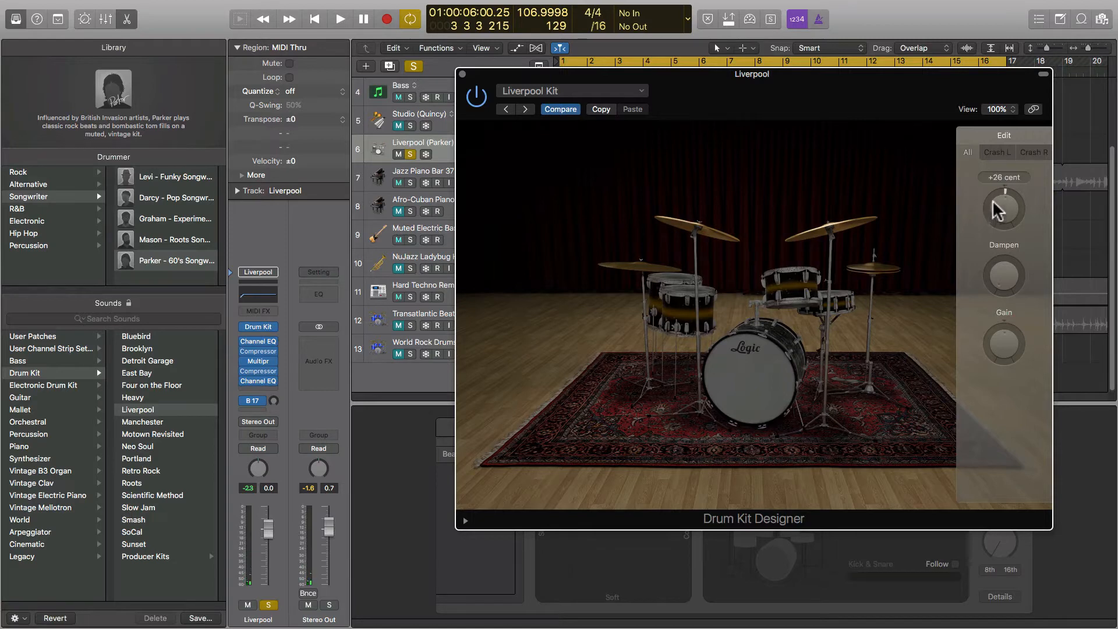
Check the left crash alone and the extra gain and mapping settings, then move the window aside.
left_click(994, 153)
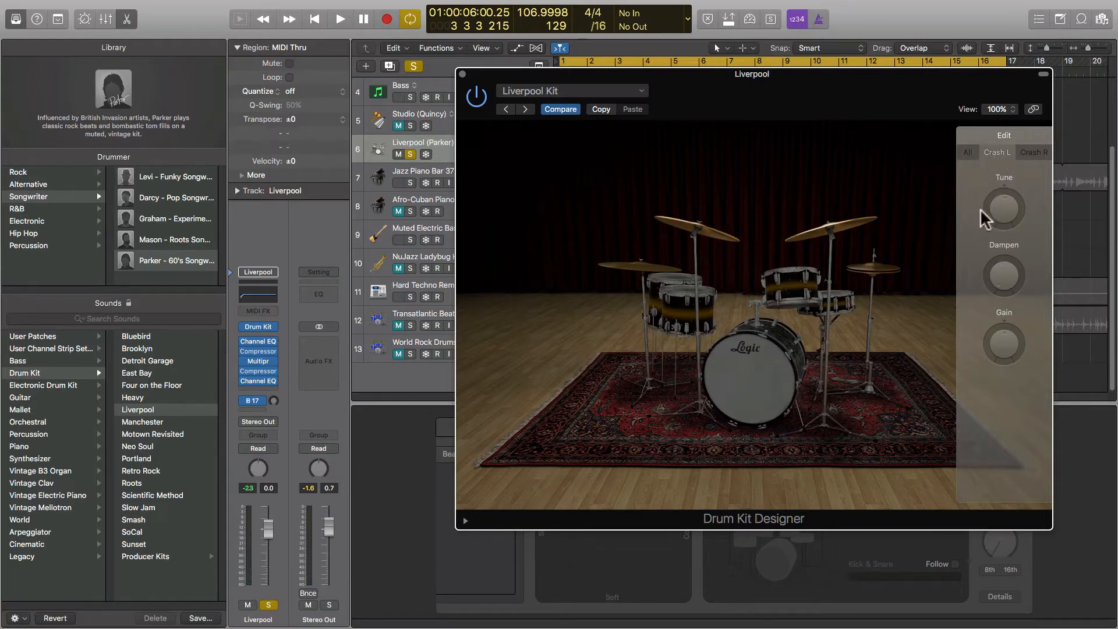
left_click(967, 153)
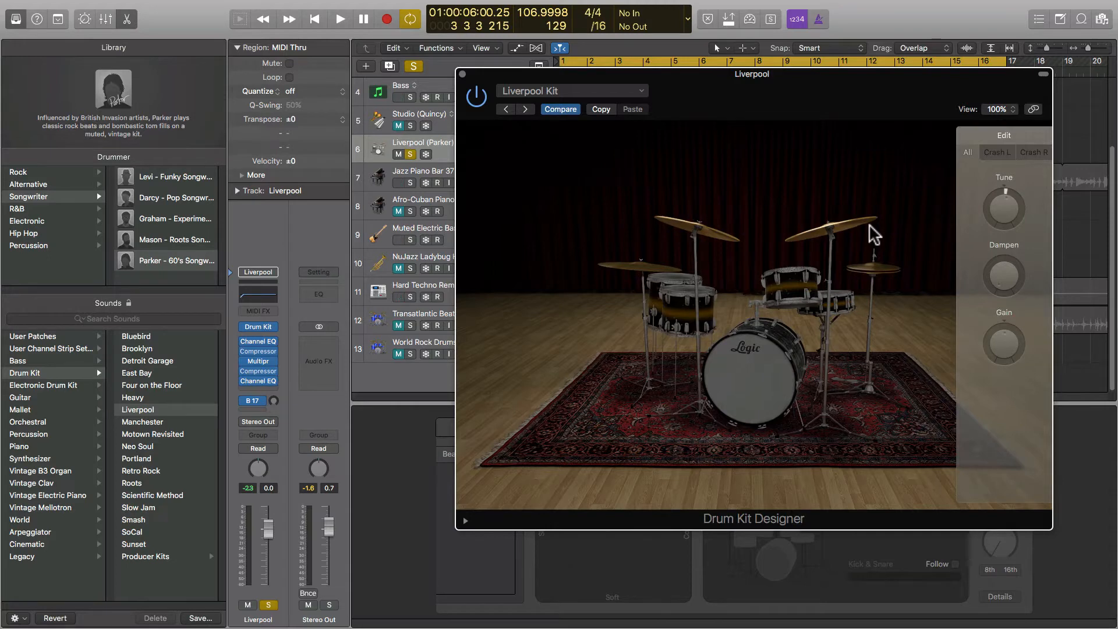
left_click(466, 520)
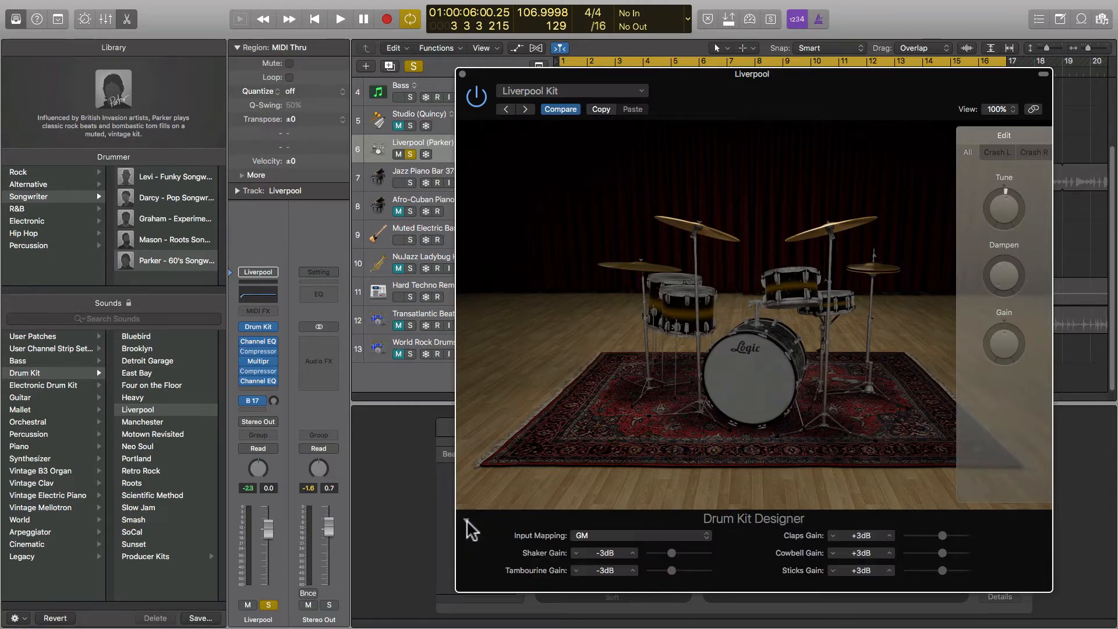
left_click(466, 520)
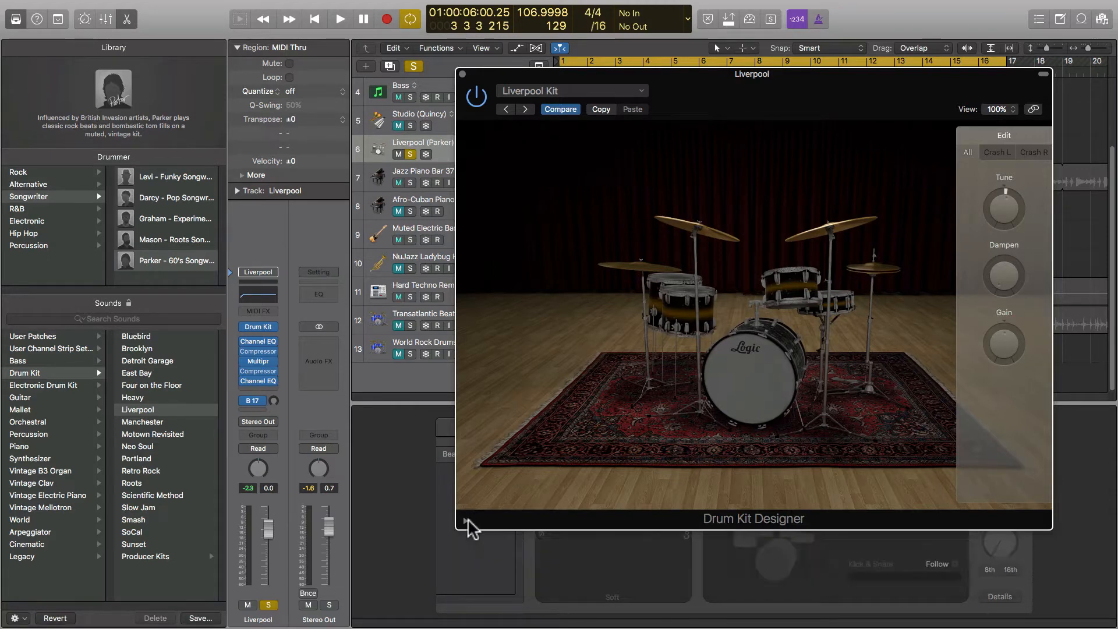
left_click_drag(481, 76, 657, 200)
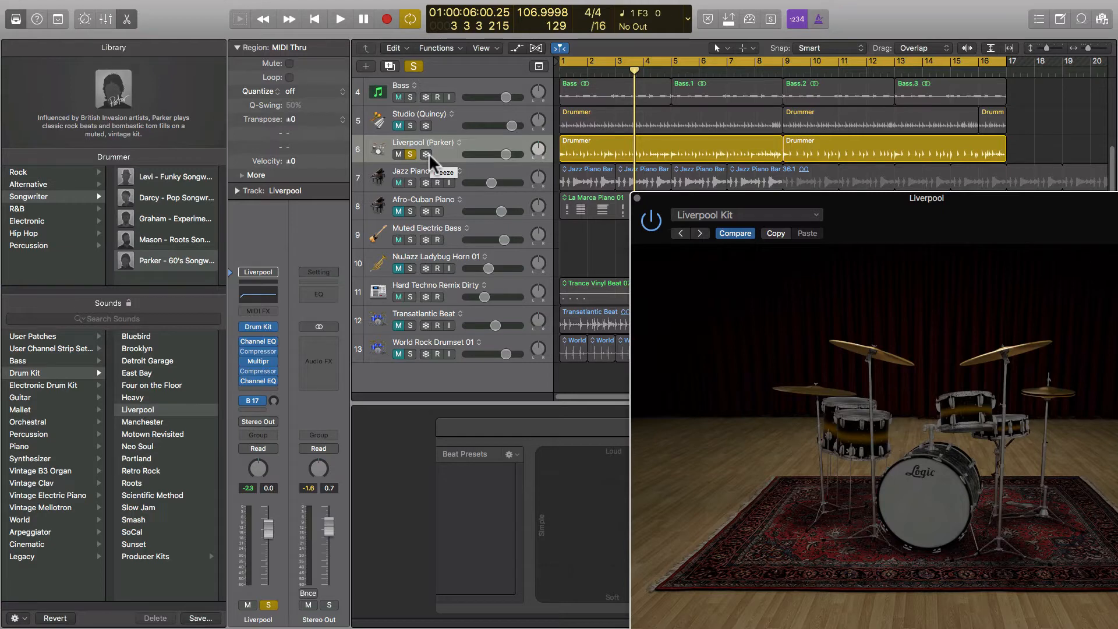
Select both Liverpool (Parker) Drummer regions to show the Mop Top preset in the Drummer Editor.
left_click(455, 154)
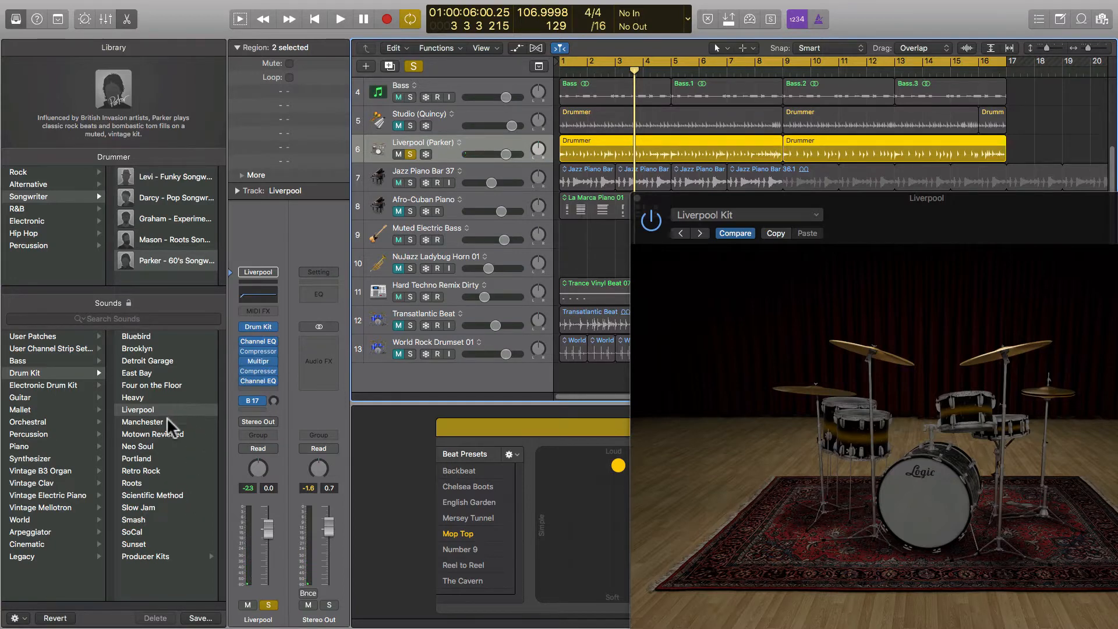
Load the Liverpool+ kit from the Library's Producer Kits and close the Channel EQ window.
left_click(175, 559)
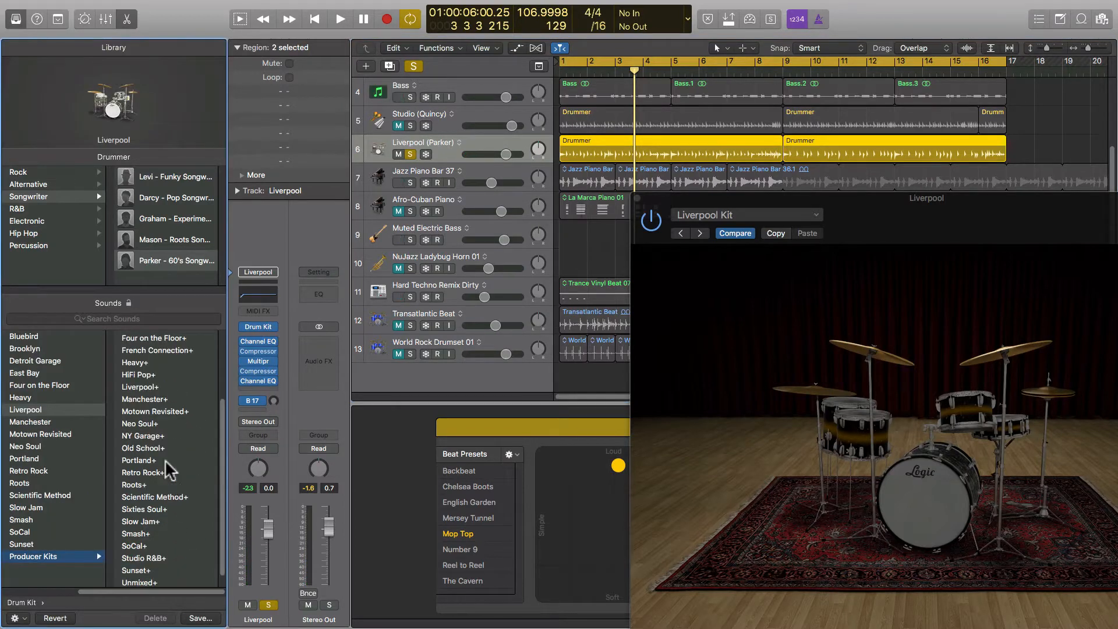
left_click(140, 386)
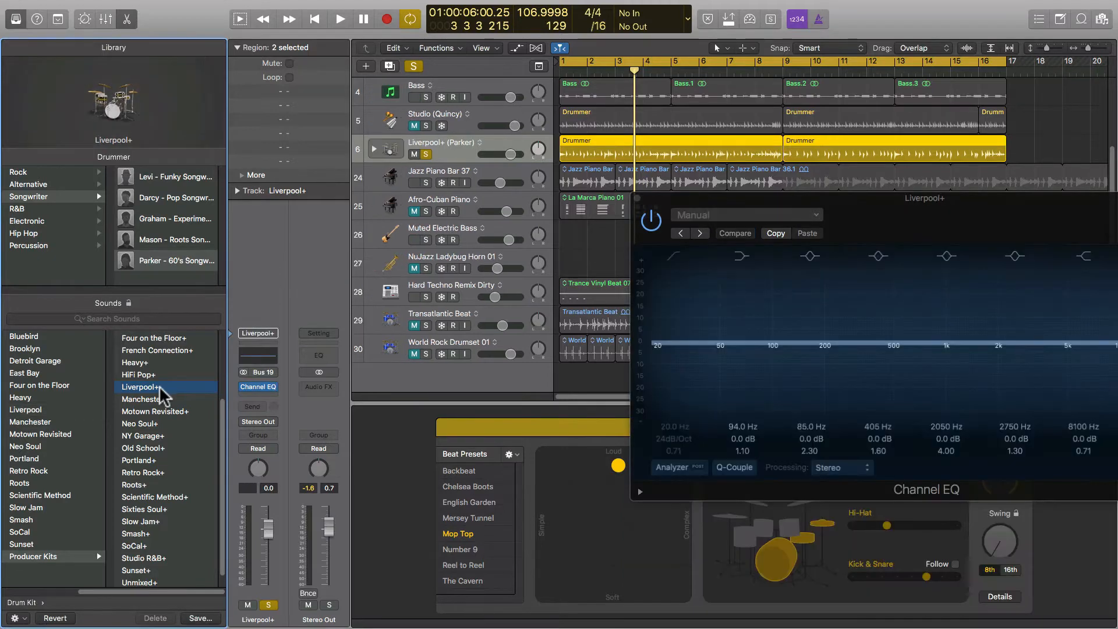
left_click(638, 198)
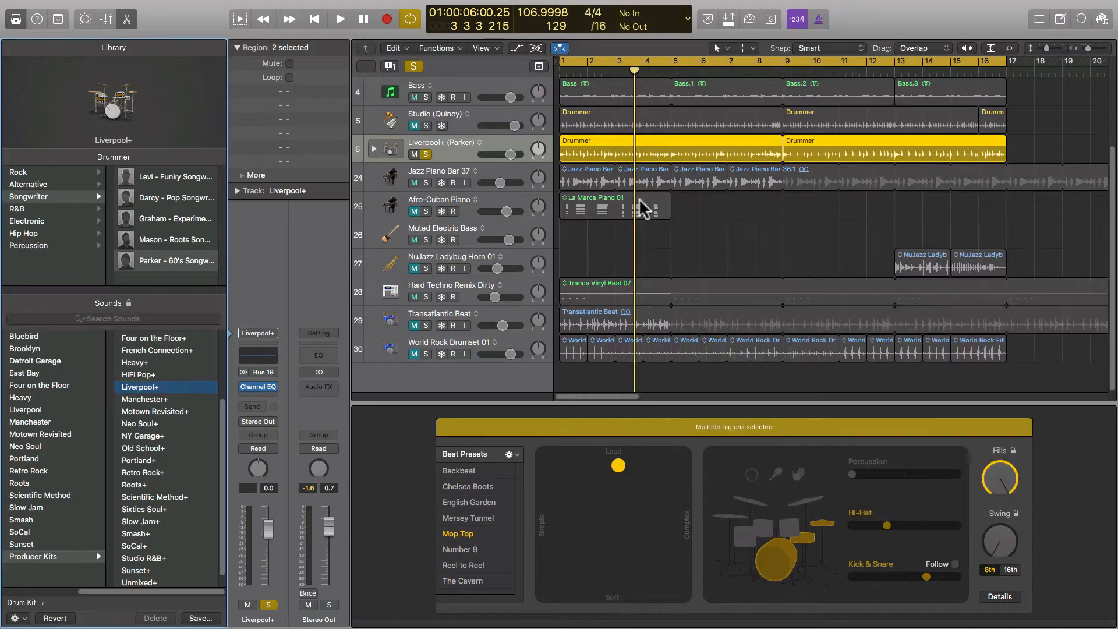
Expand the Liverpool+ track's individual drum channels and open the Mixer with X.
left_click(374, 149)
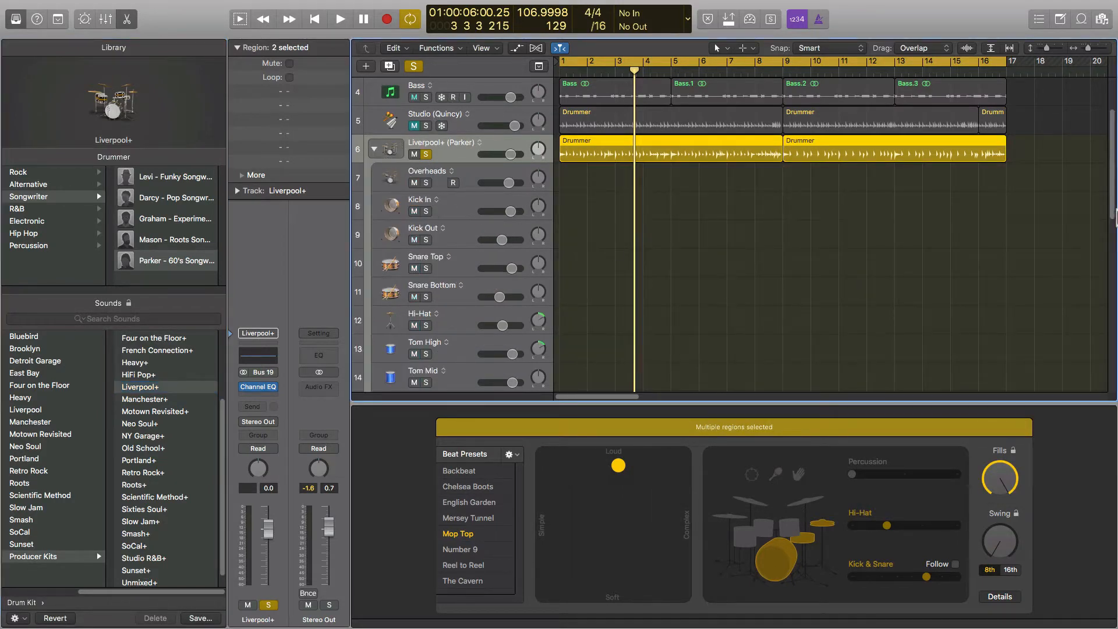
scroll(1112, 207, "down", 12)
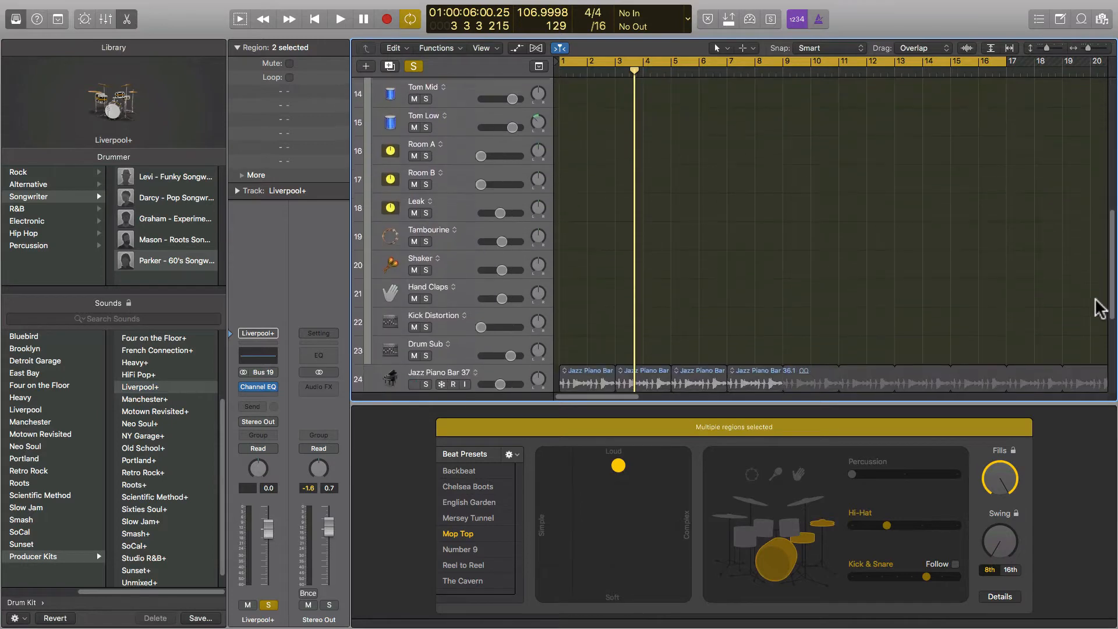
scroll(1100, 331, "up", 11)
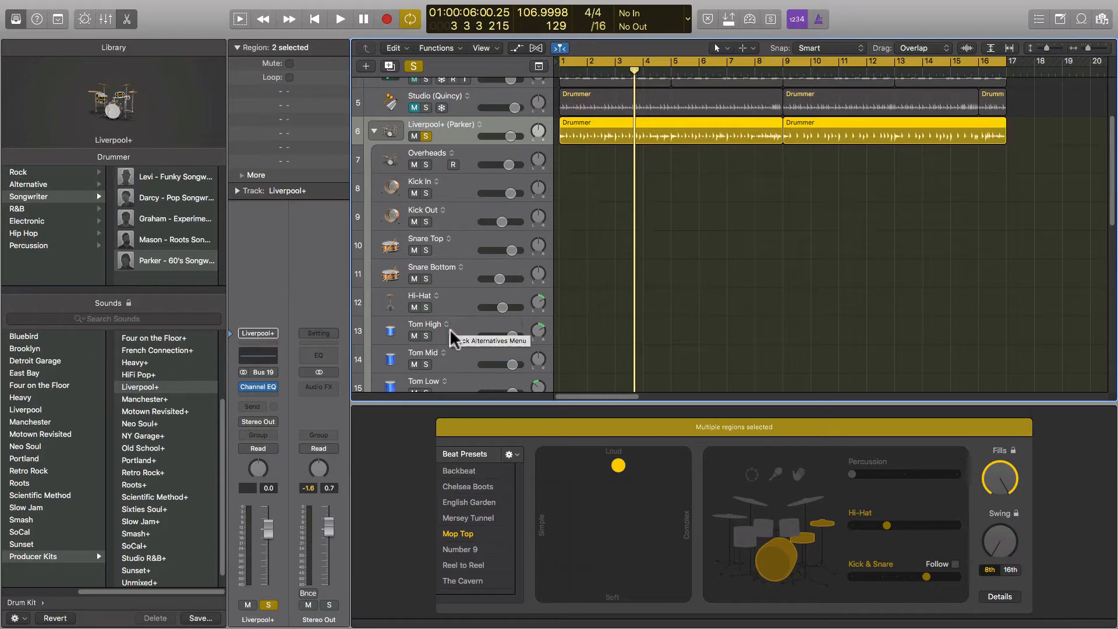
left_click_drag(1111, 195, 1105, 252)
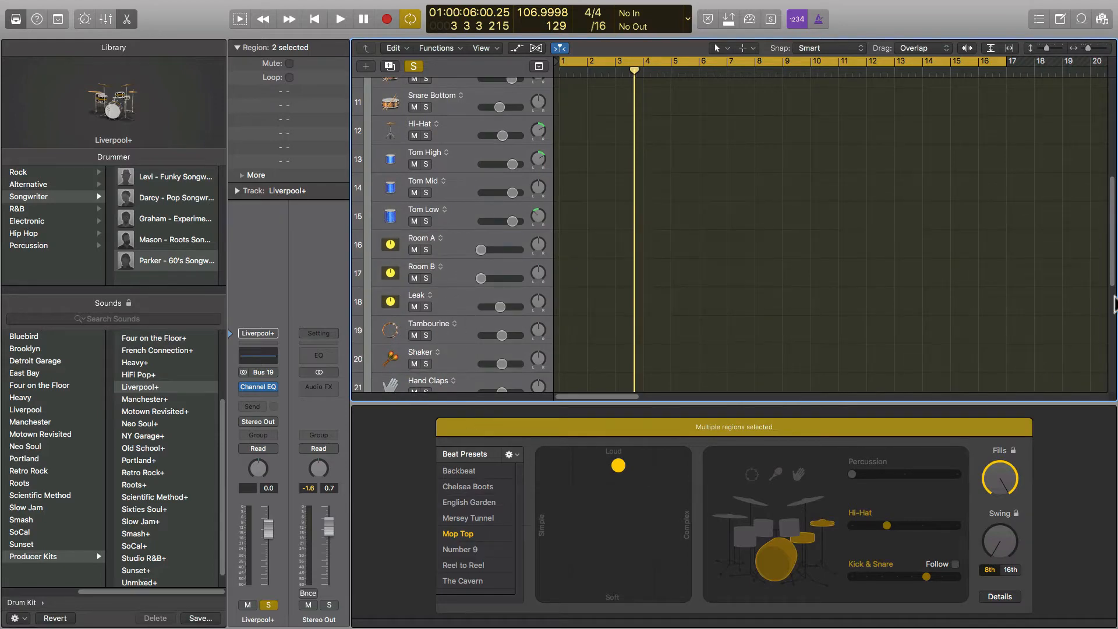
left_click_drag(1110, 287, 1108, 324)
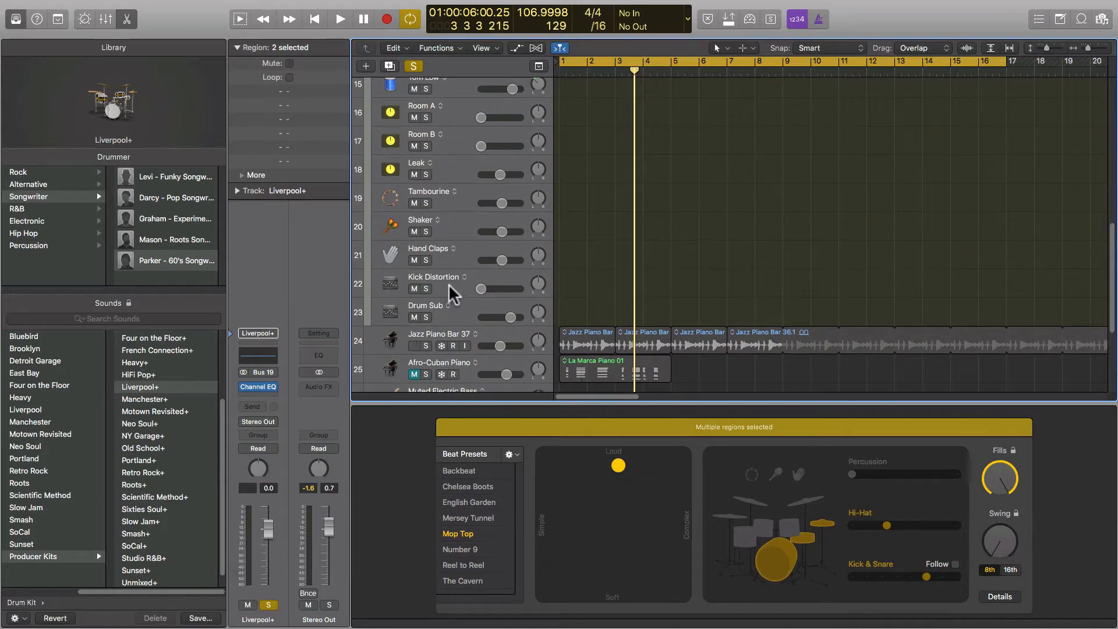
key("x")
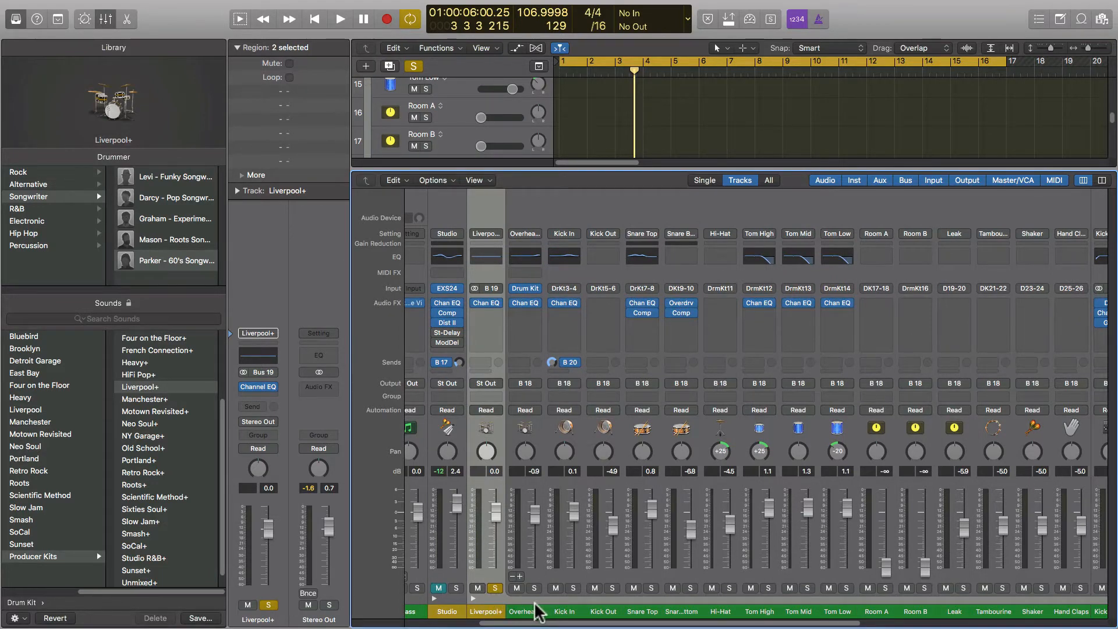
Start playback and briefly solo the Overheads channel.
left_click_drag(545, 623, 610, 624)
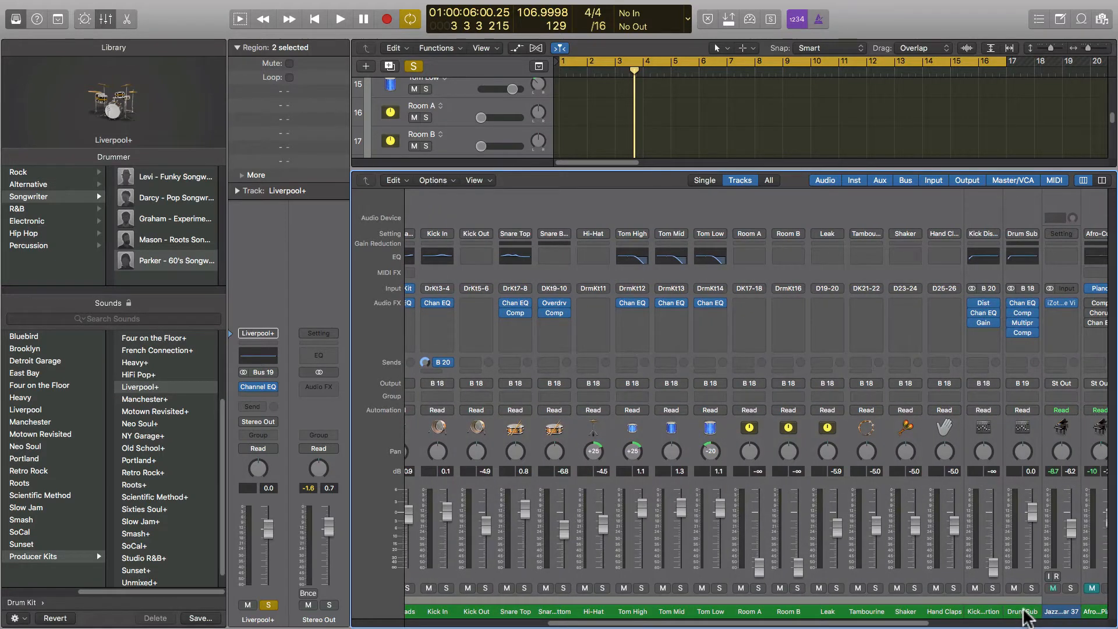
key("space")
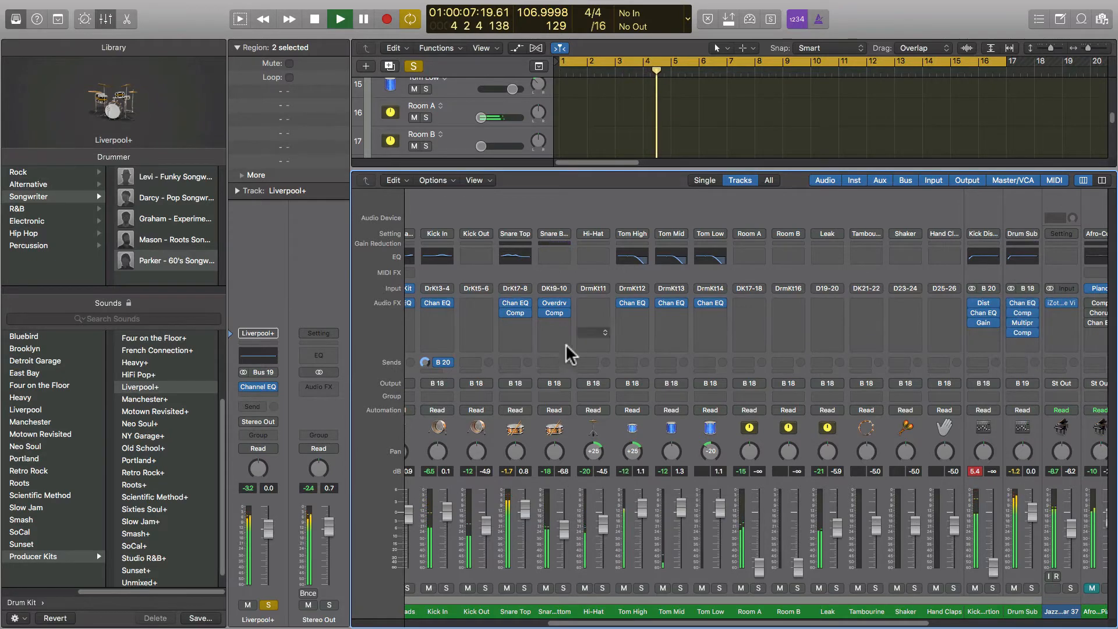
left_click_drag(672, 624, 606, 625)
key("space")
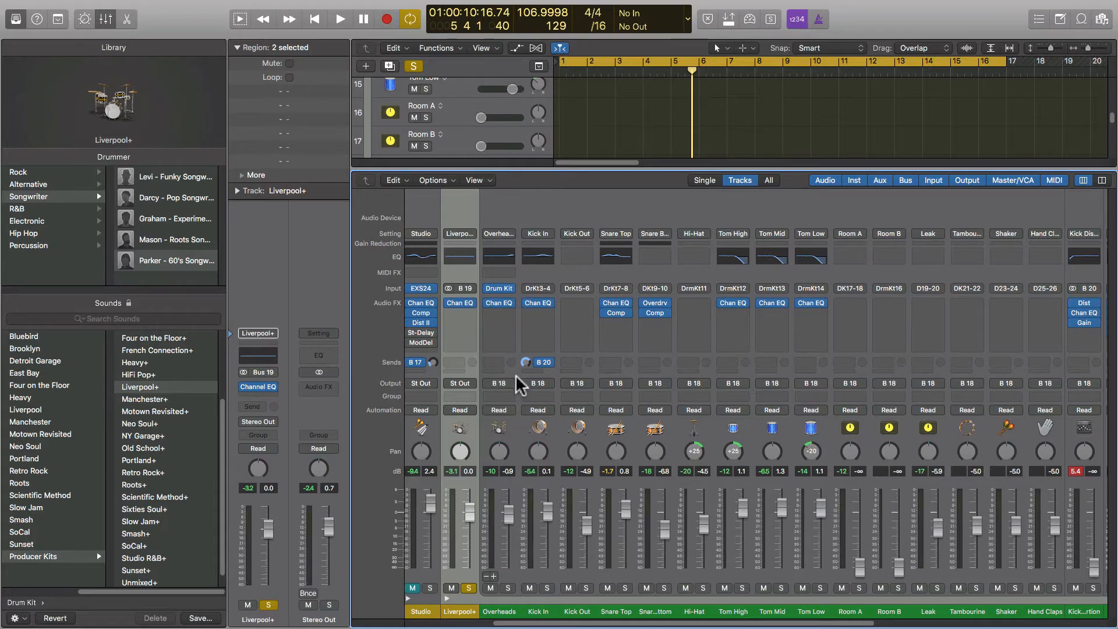
key("space")
left_click(508, 588)
left_click(508, 587)
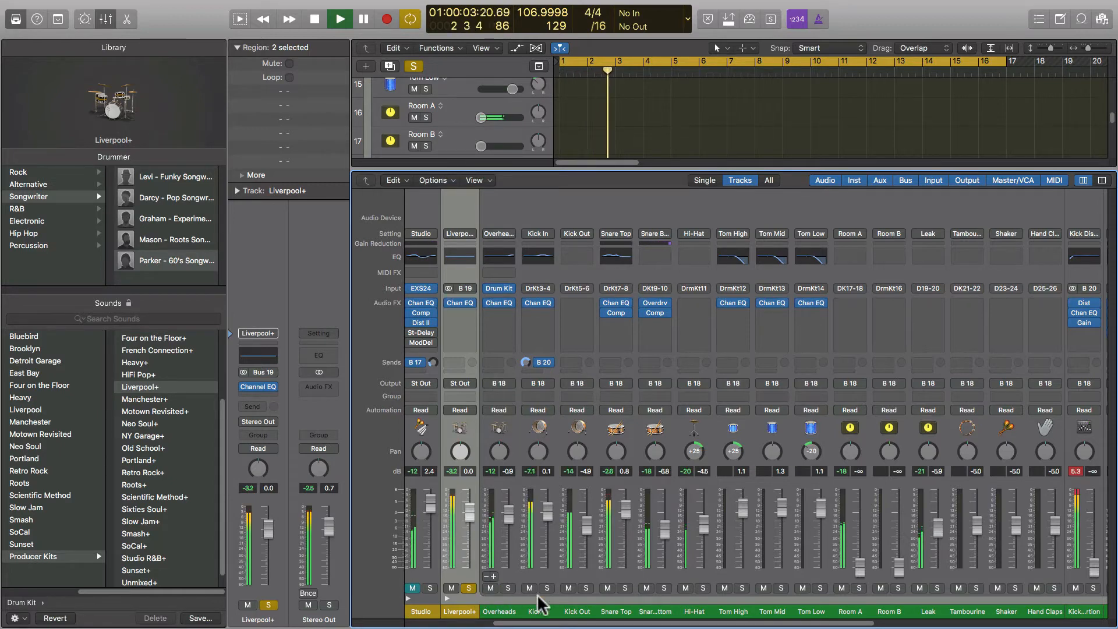
Audition Kick Out in solo, drop the Liverpool+ solo, then solo Overheads.
left_click(587, 588)
left_click(587, 588)
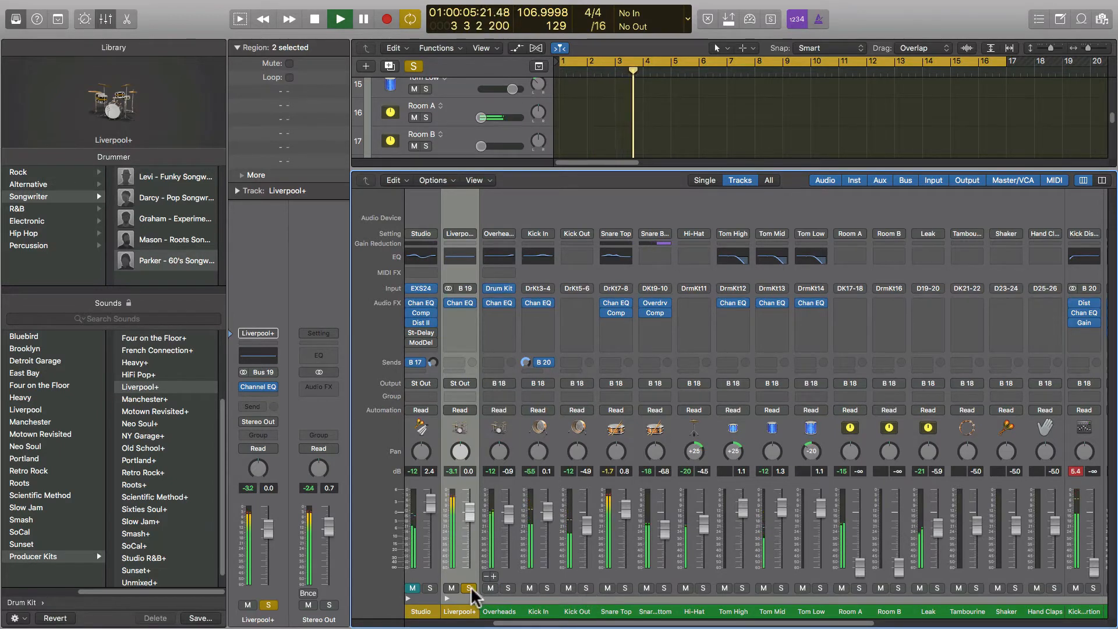
left_click(471, 586)
key("space")
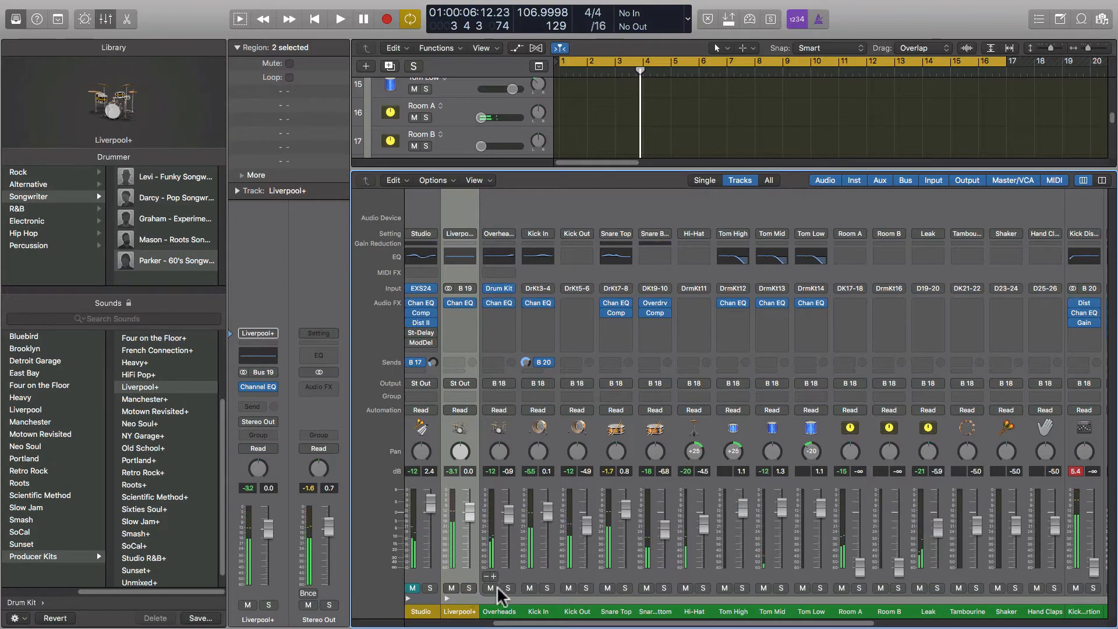
left_click(583, 587)
key("space")
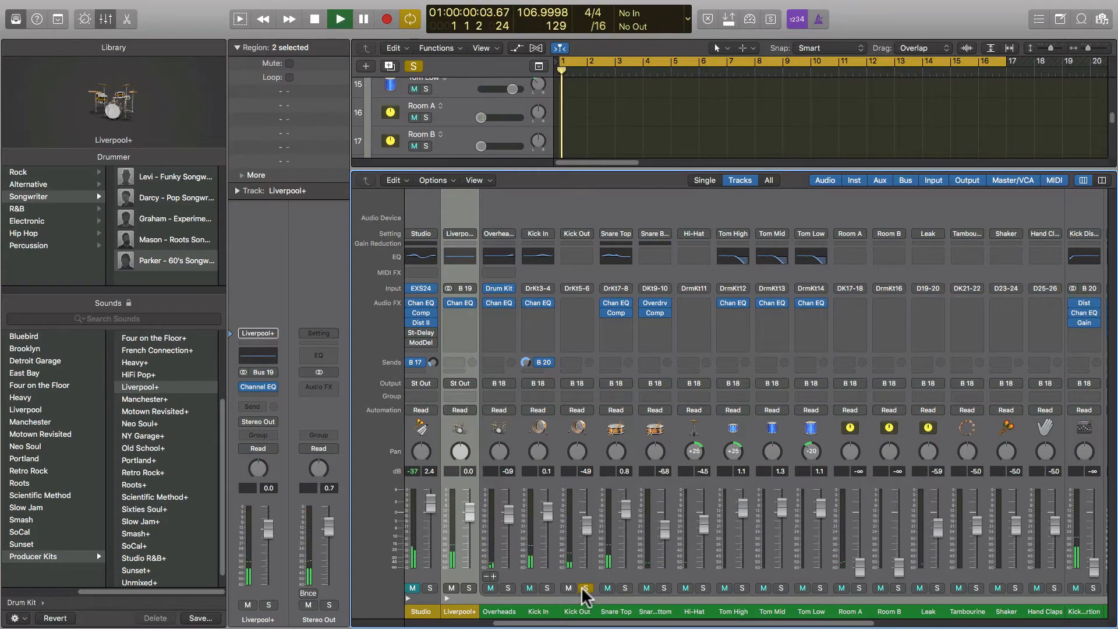
left_click(581, 587)
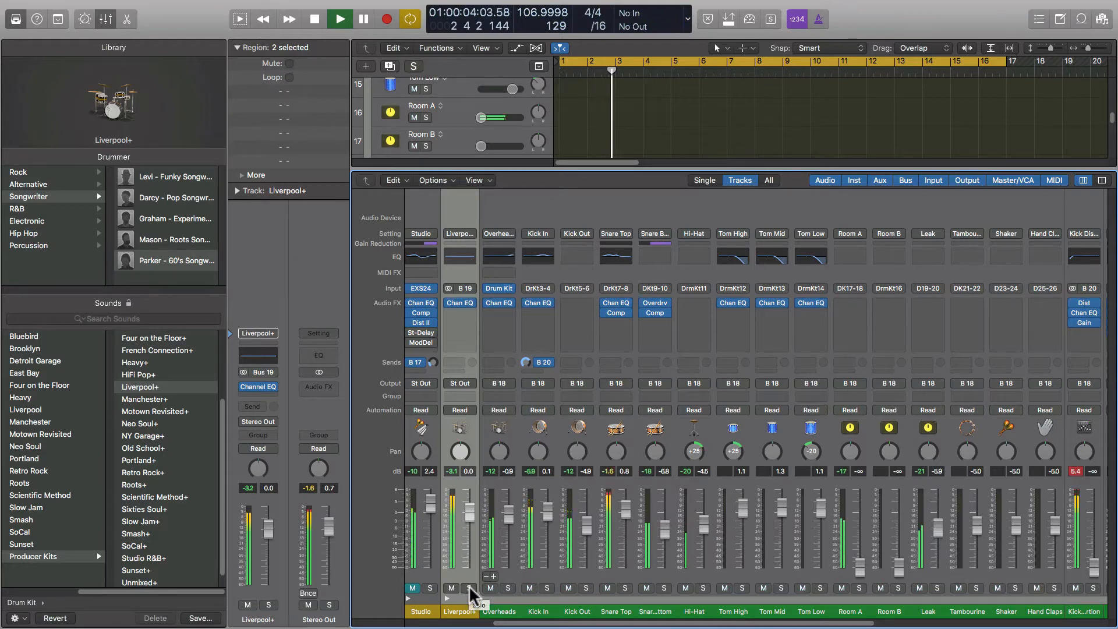
left_click(587, 587)
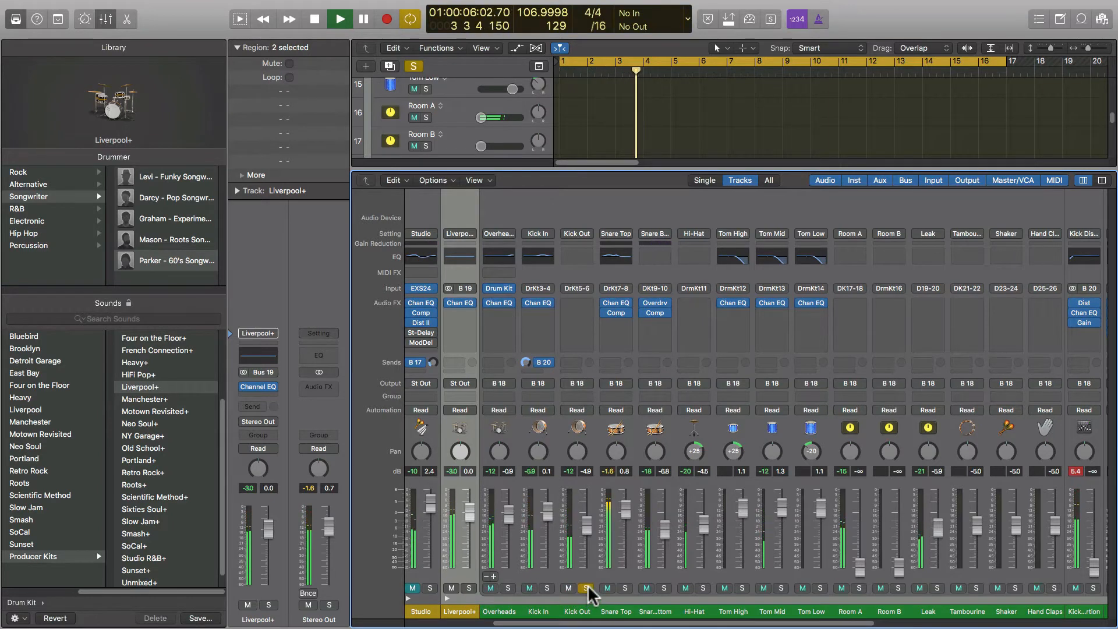
left_click(586, 587)
left_click(508, 588)
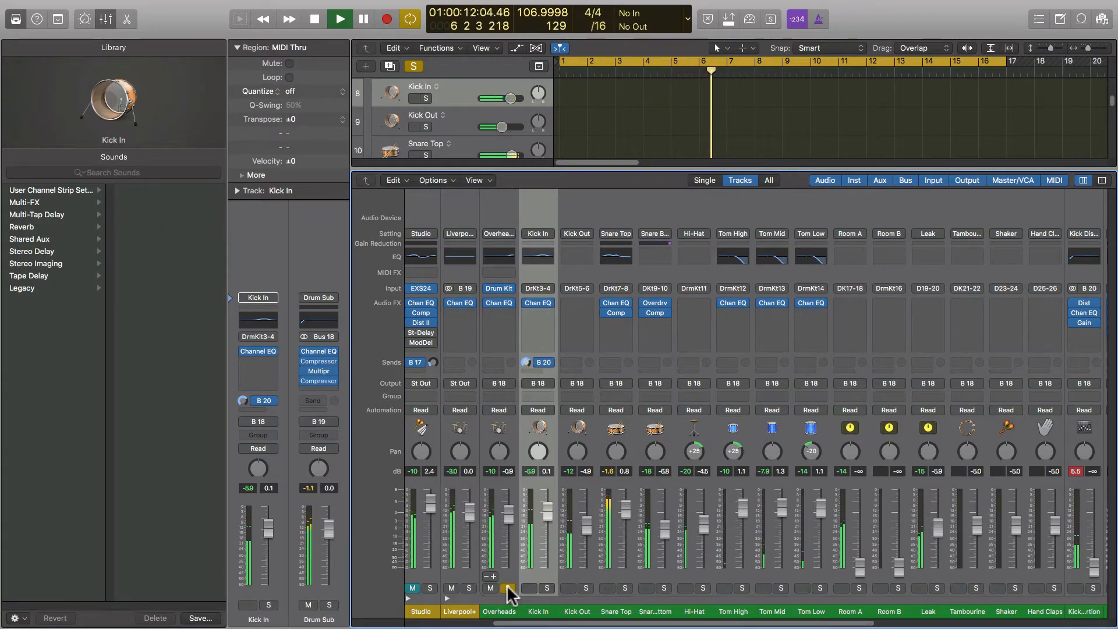
Audition Kick In and then Kick Out in solo, releasing the Overheads solo.
left_click(547, 588)
left_click(508, 588)
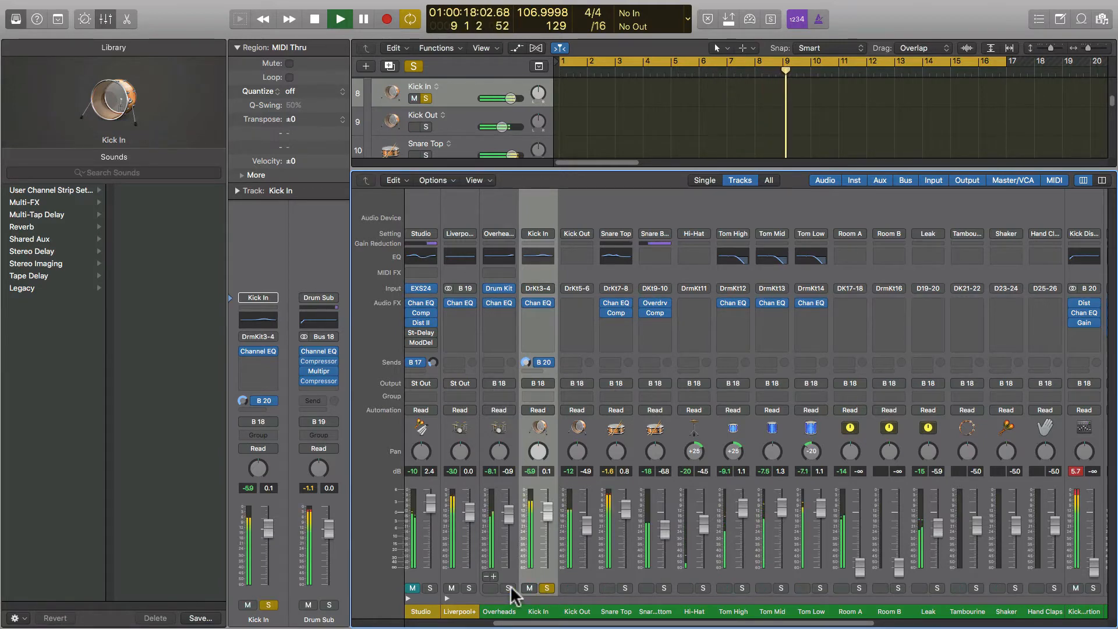
left_click(546, 588)
left_click(587, 587)
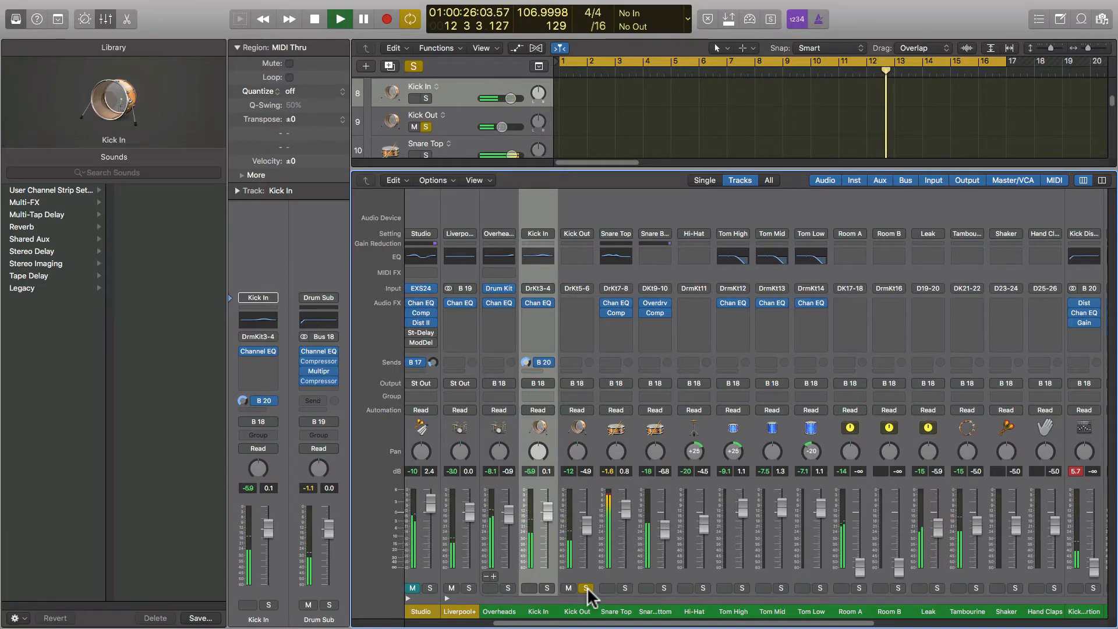
left_click(587, 587)
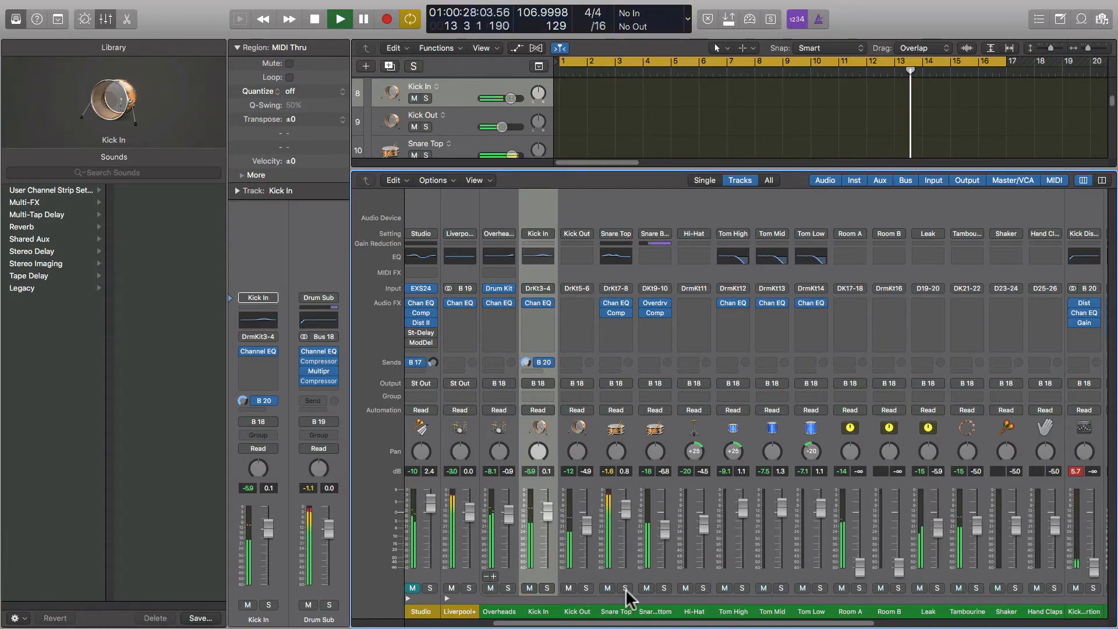
key("space")
Audition Snare Top and Snare Bottom in solo, separately and together.
left_click(625, 588)
key("Return")
key("space")
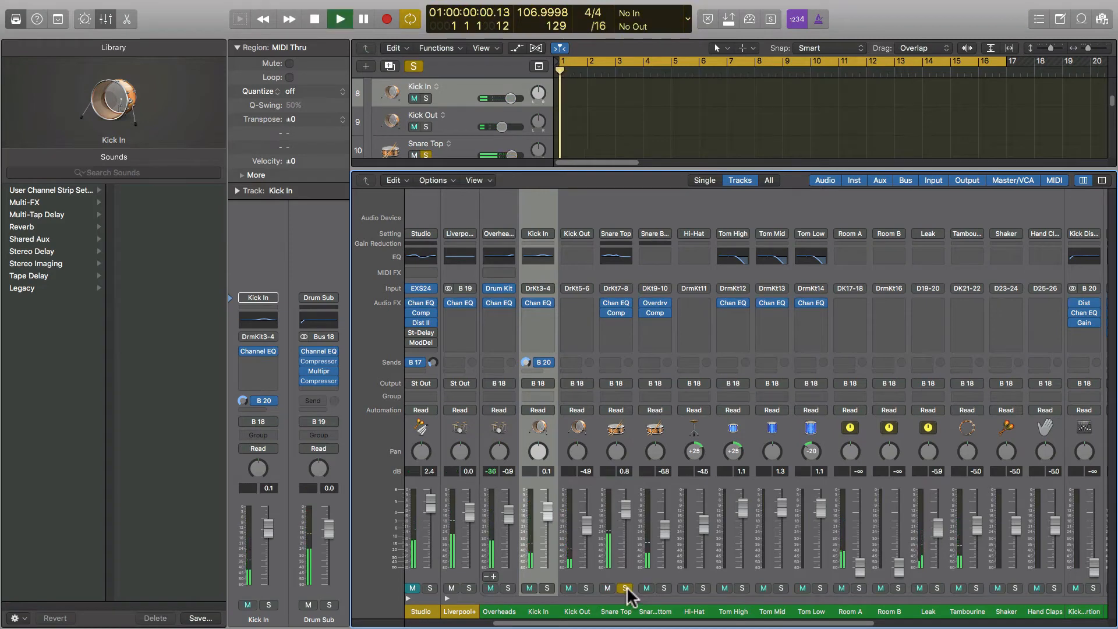
left_click(625, 587)
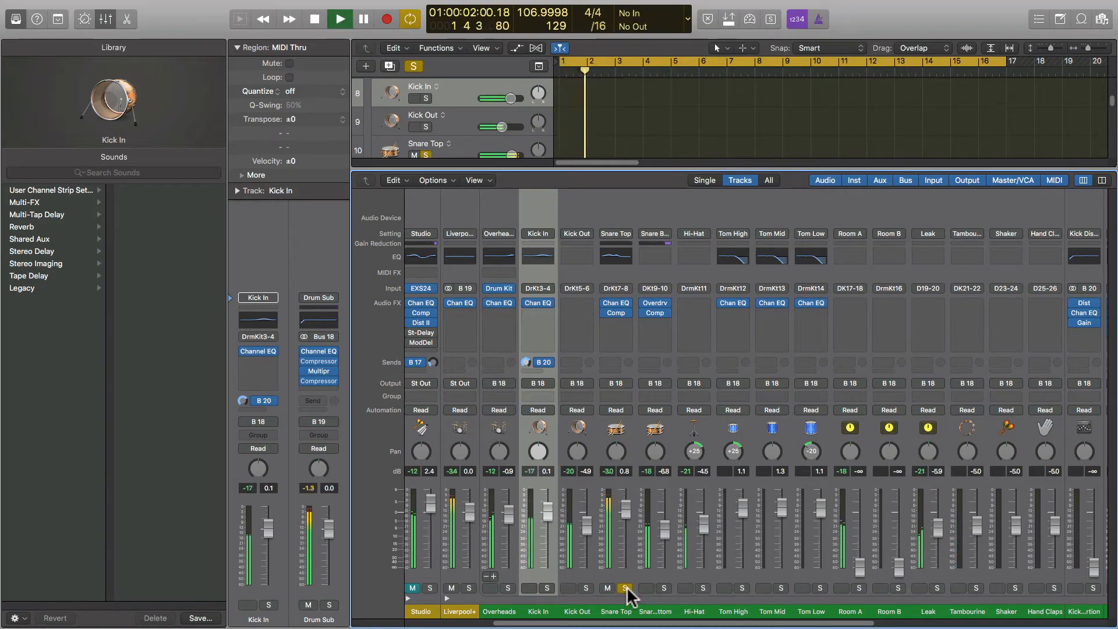
left_click(663, 588)
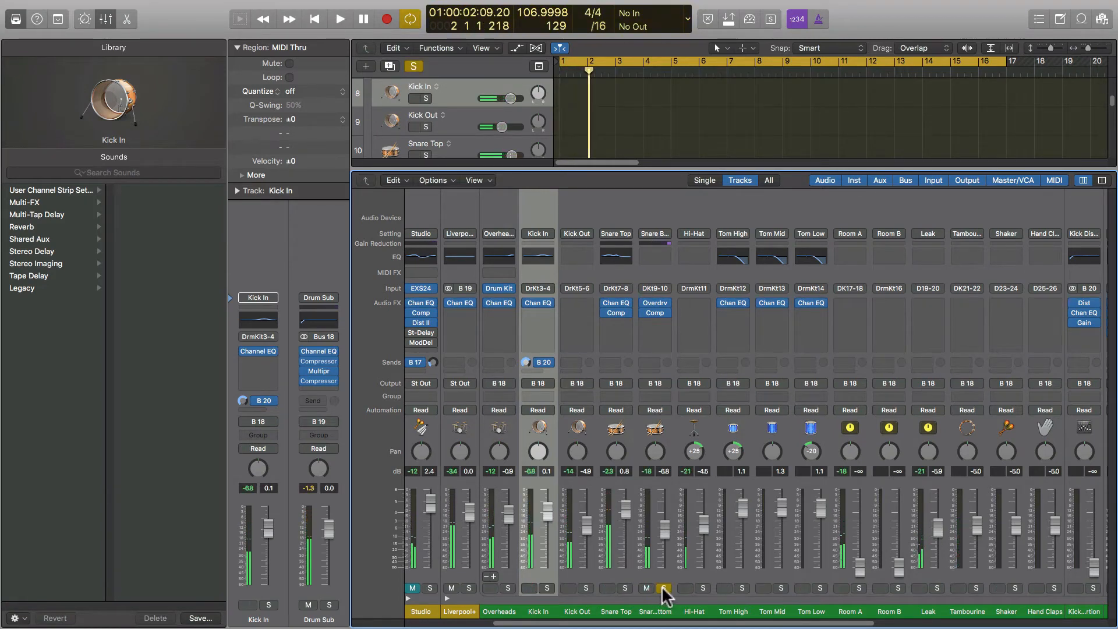
key("space")
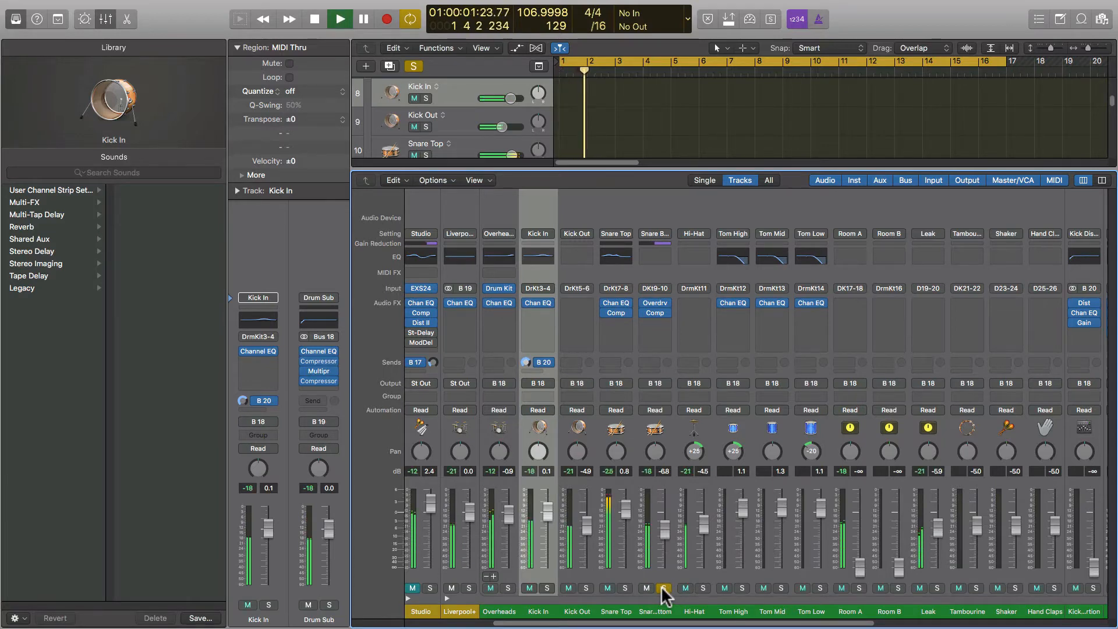
left_click(624, 588)
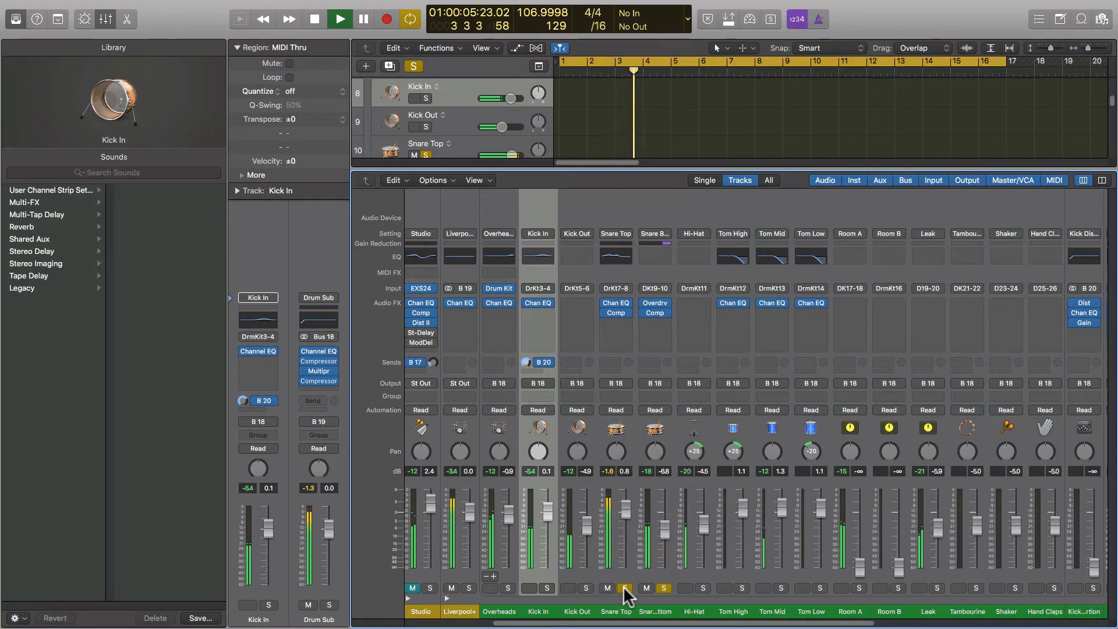
left_click(624, 587)
key("space")
left_click(663, 587)
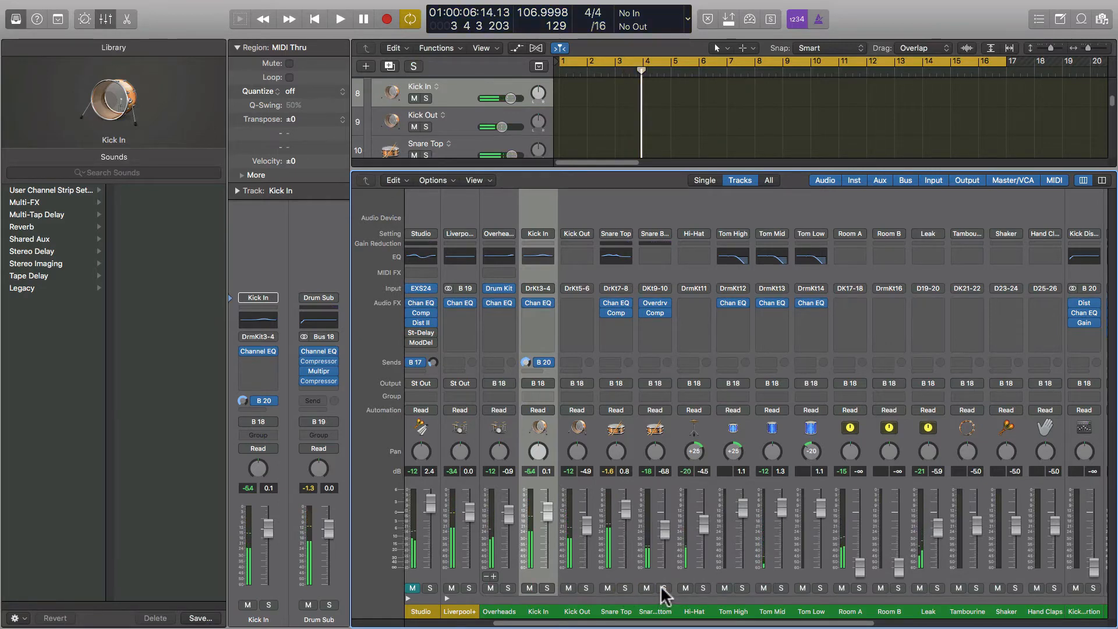
Solo Liverpool+ and compare Overheads muted versus unmuted, leaving it muted.
left_click(469, 588)
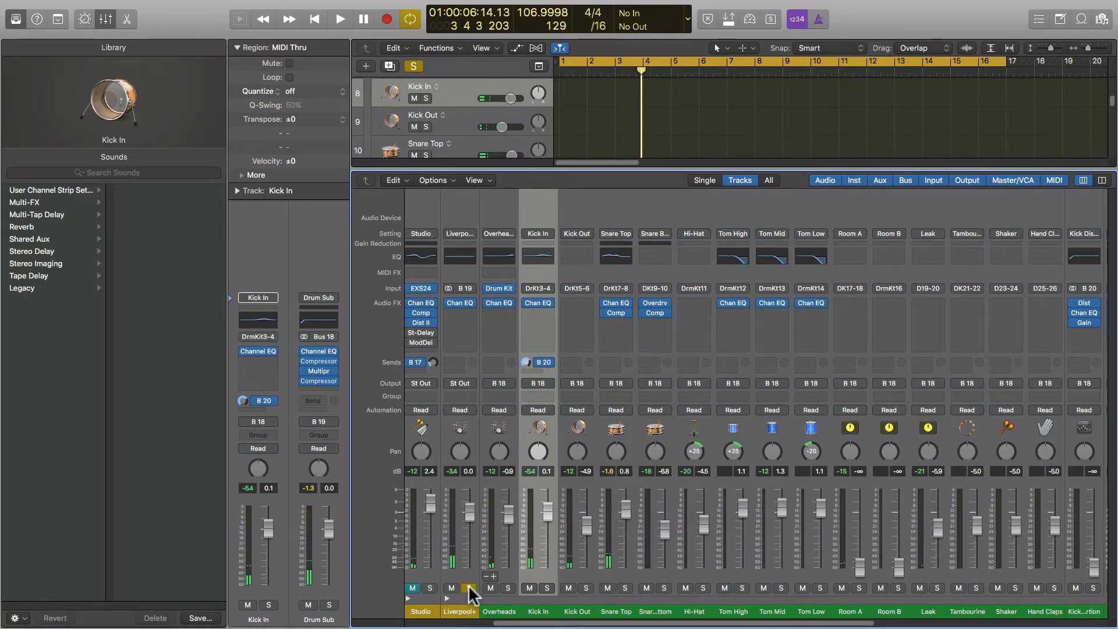
key("space")
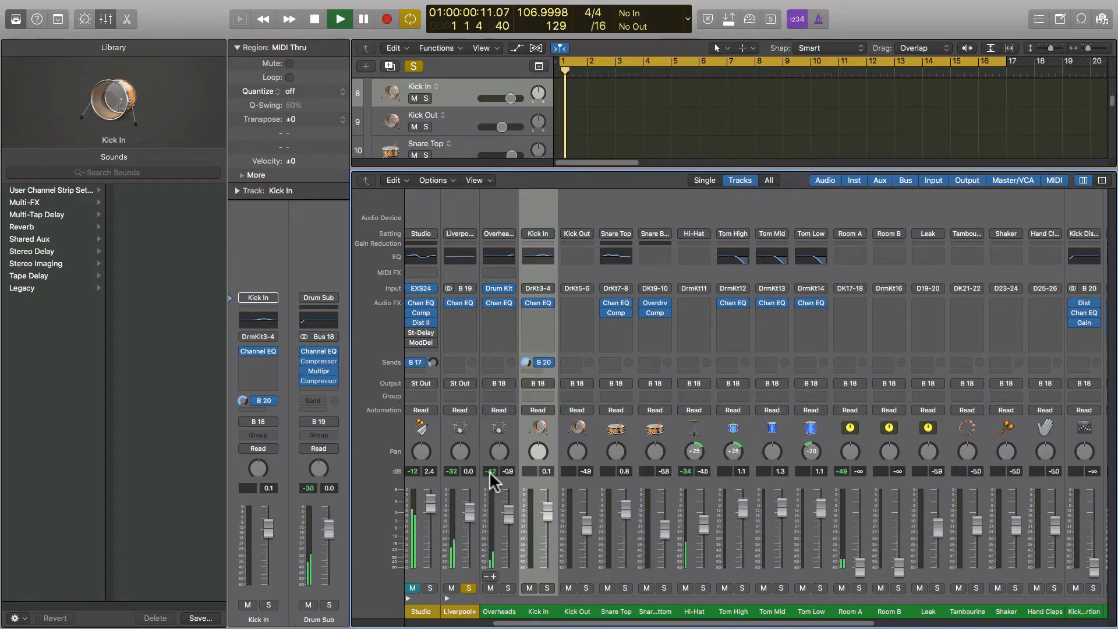
left_click(491, 588)
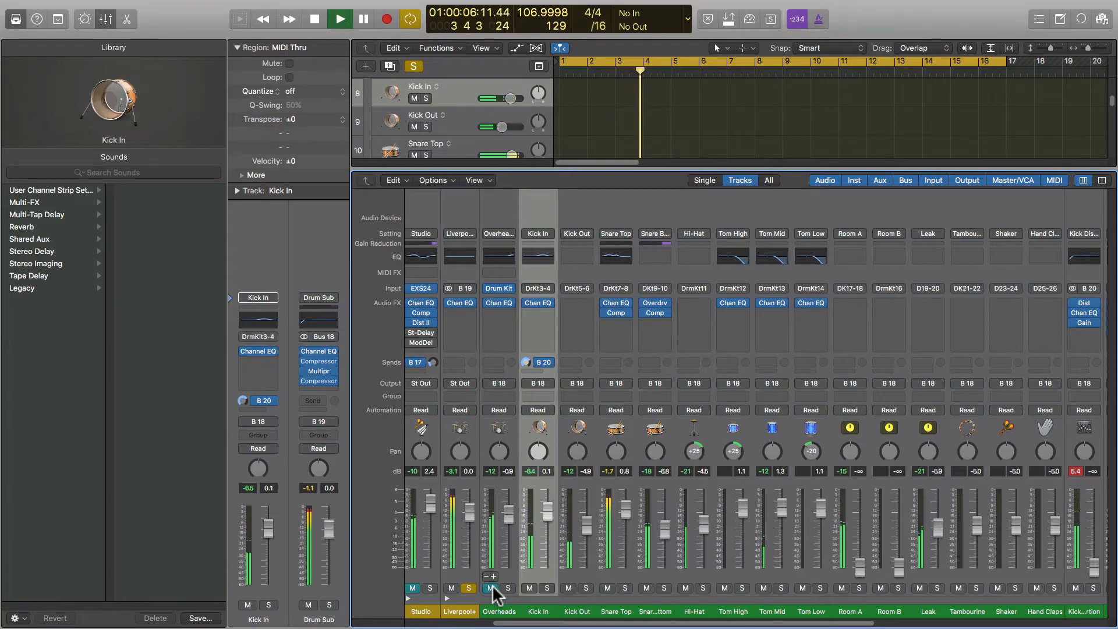
left_click(491, 588)
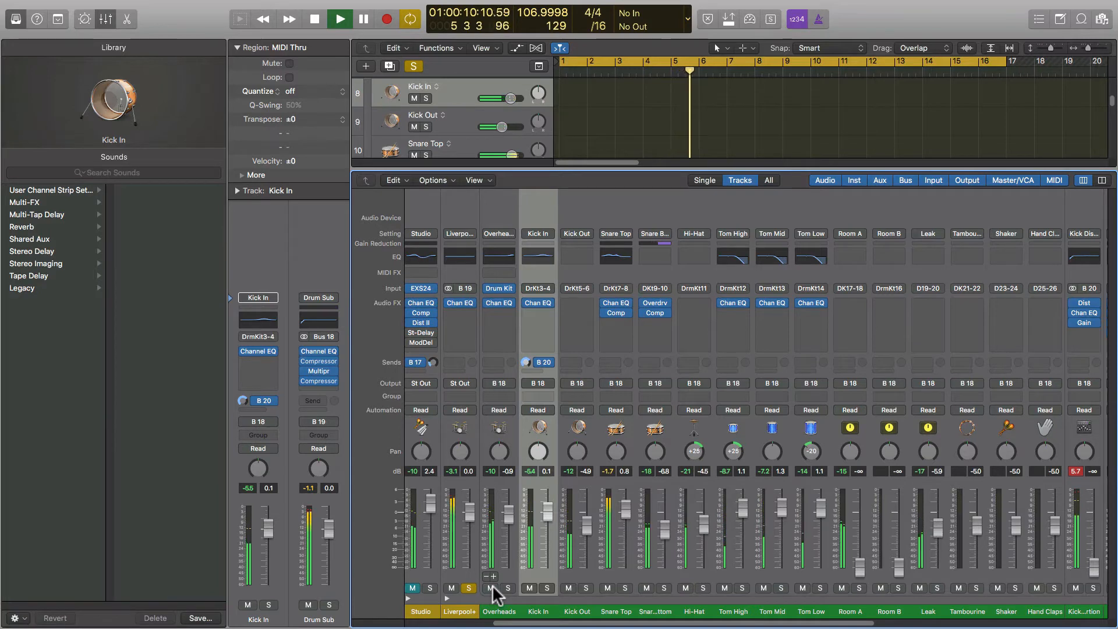
left_click(491, 588)
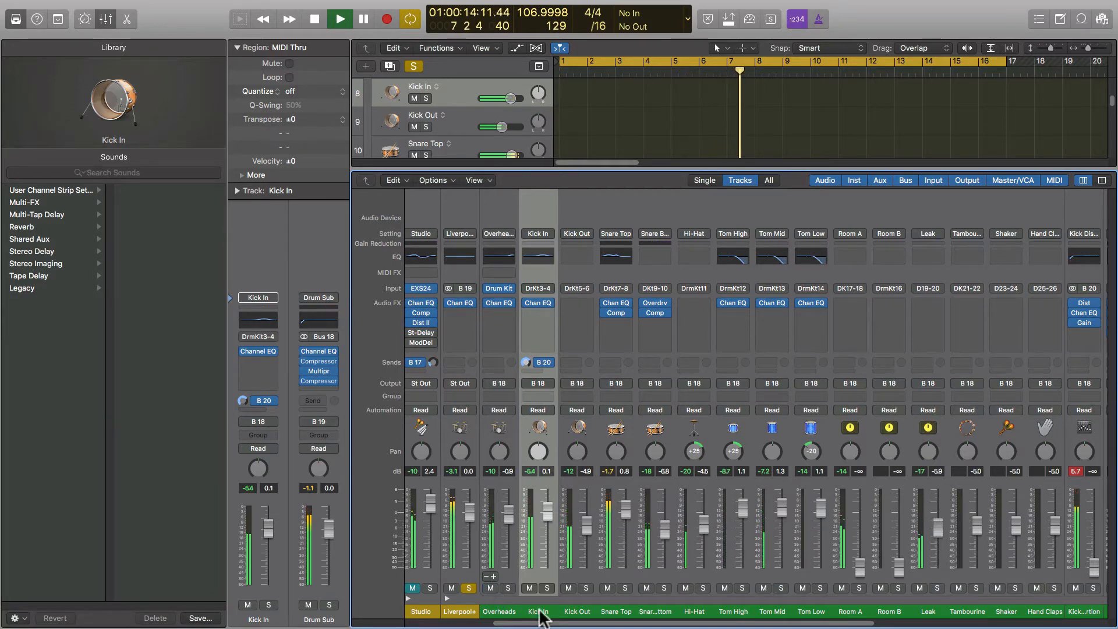
Raise the Room A fader up from -∞ while playing from the song start.
key("space")
left_click_drag(539, 623, 709, 626)
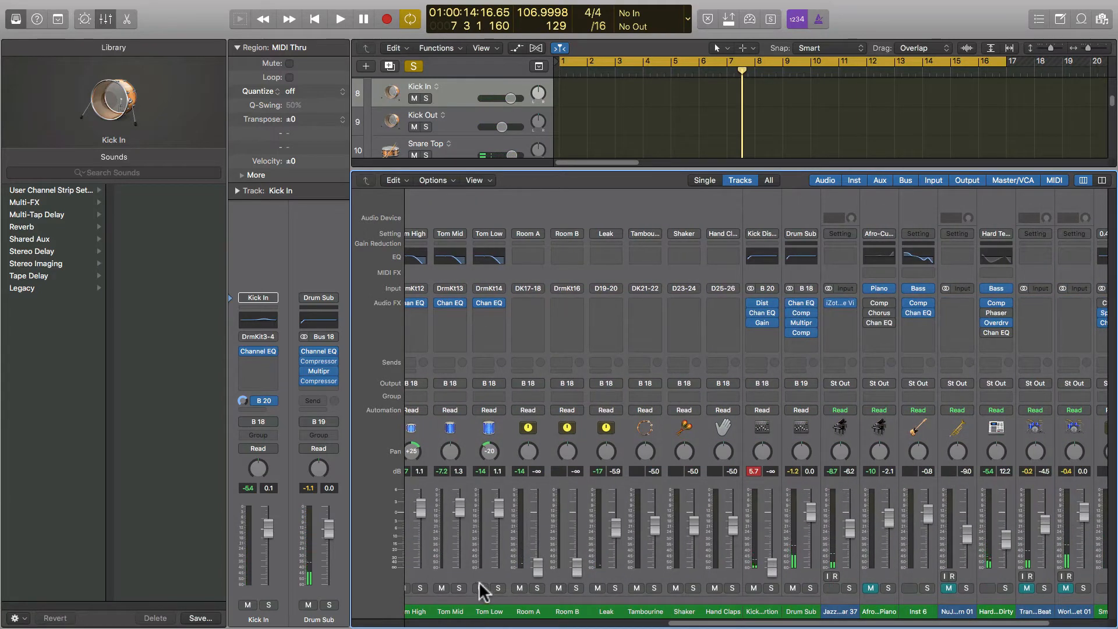
key("Return")
key("space")
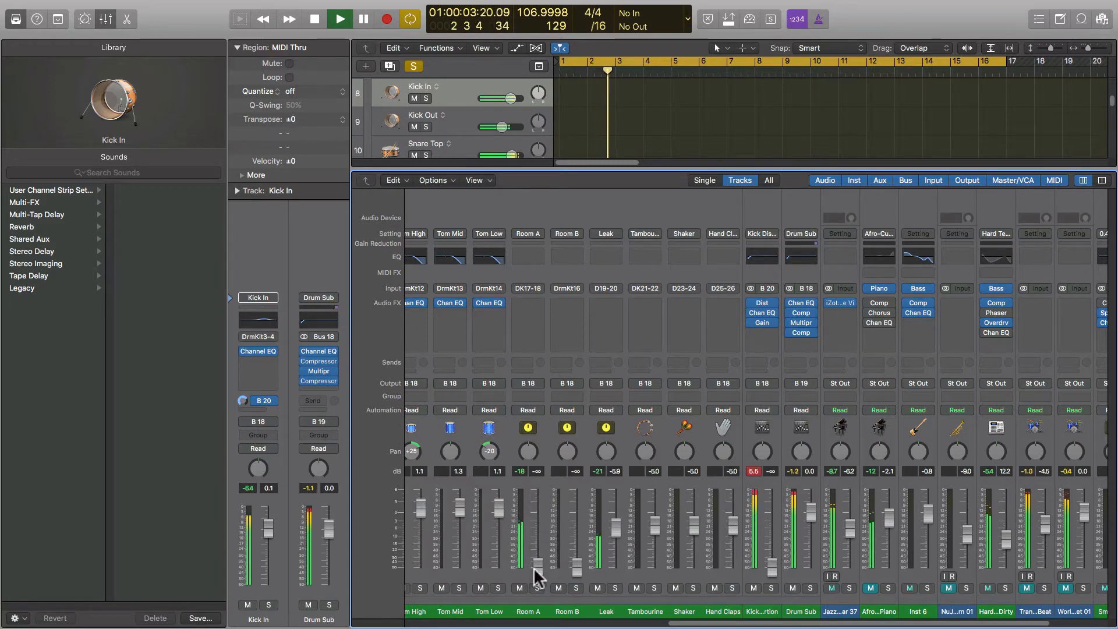
left_click_drag(534, 569, 539, 516)
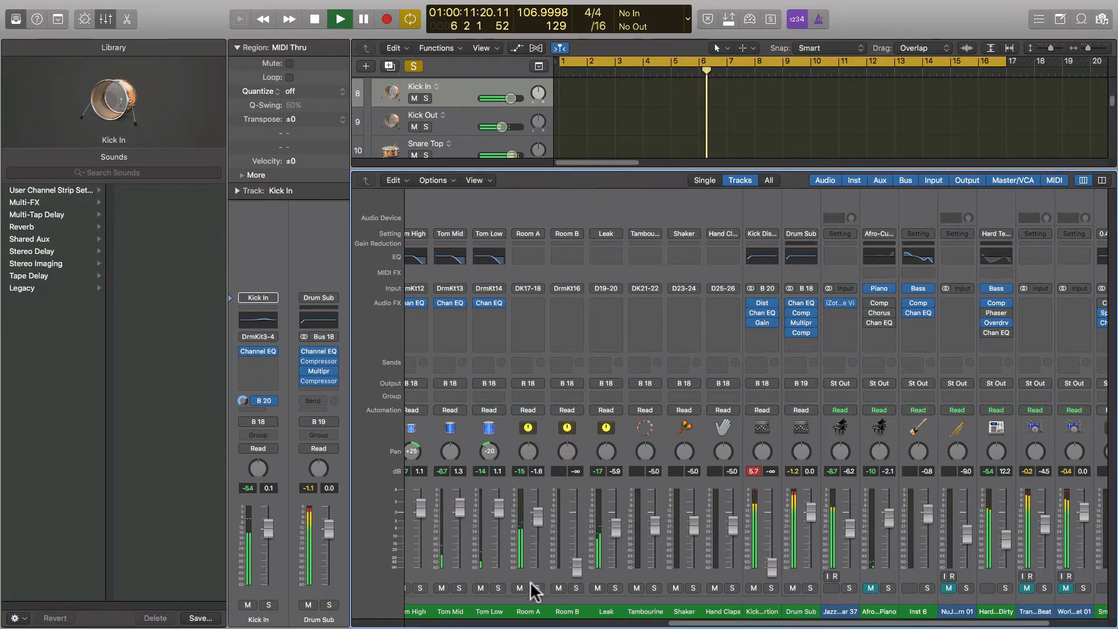
key("space")
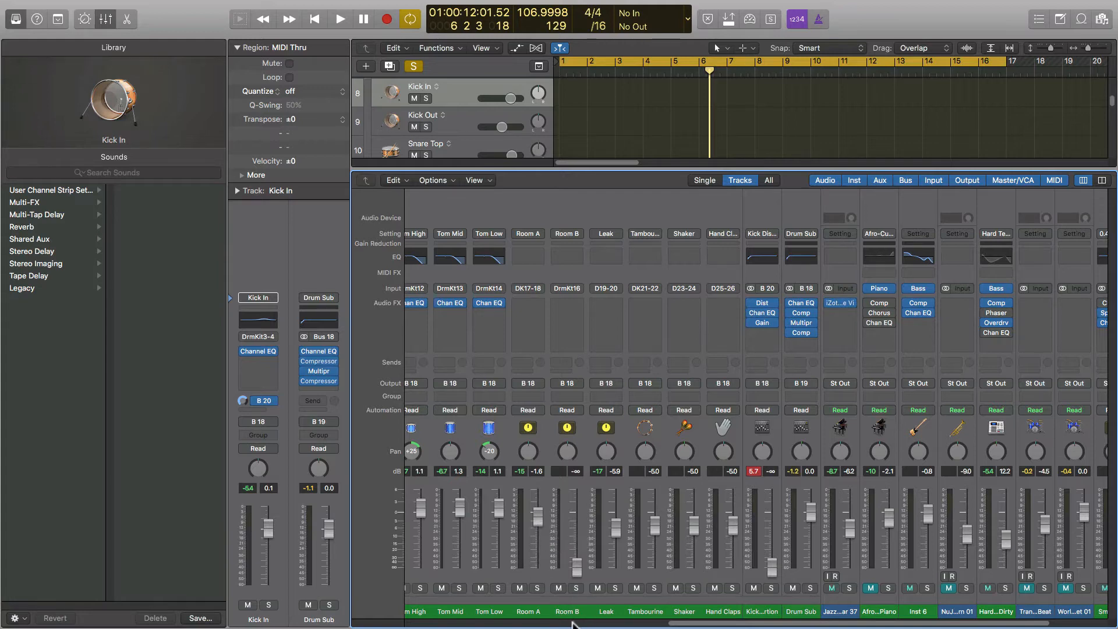
Replay from the beginning and mute the Room A channel.
mouse_move(687, 621)
left_mouse_down()
mouse_move(700, 623)
mouse_move(684, 622)
left_mouse_up()
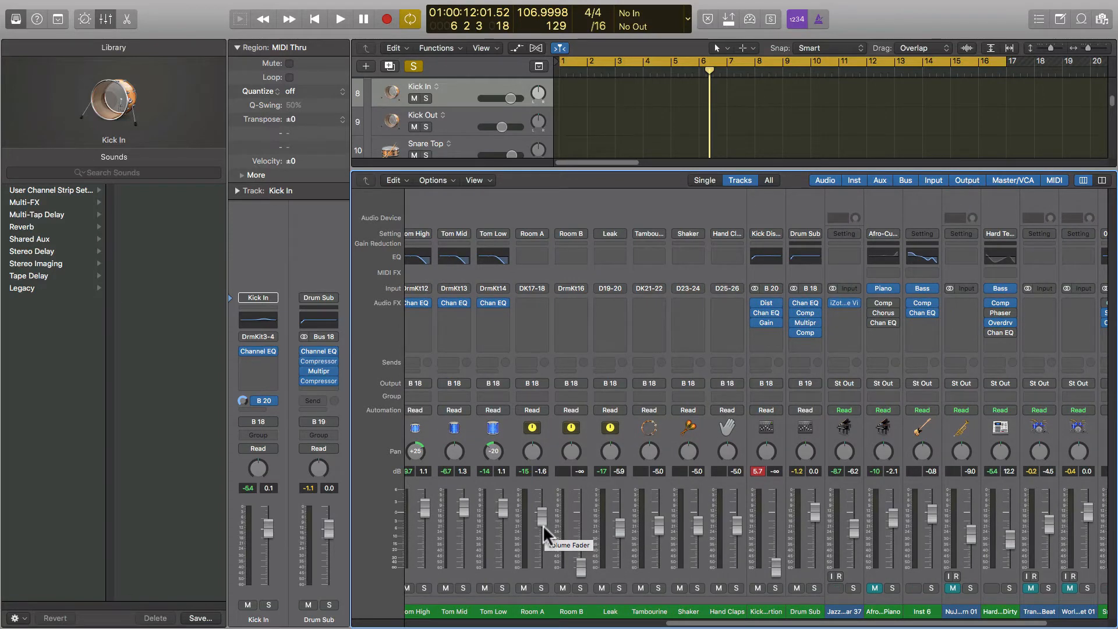
key("space")
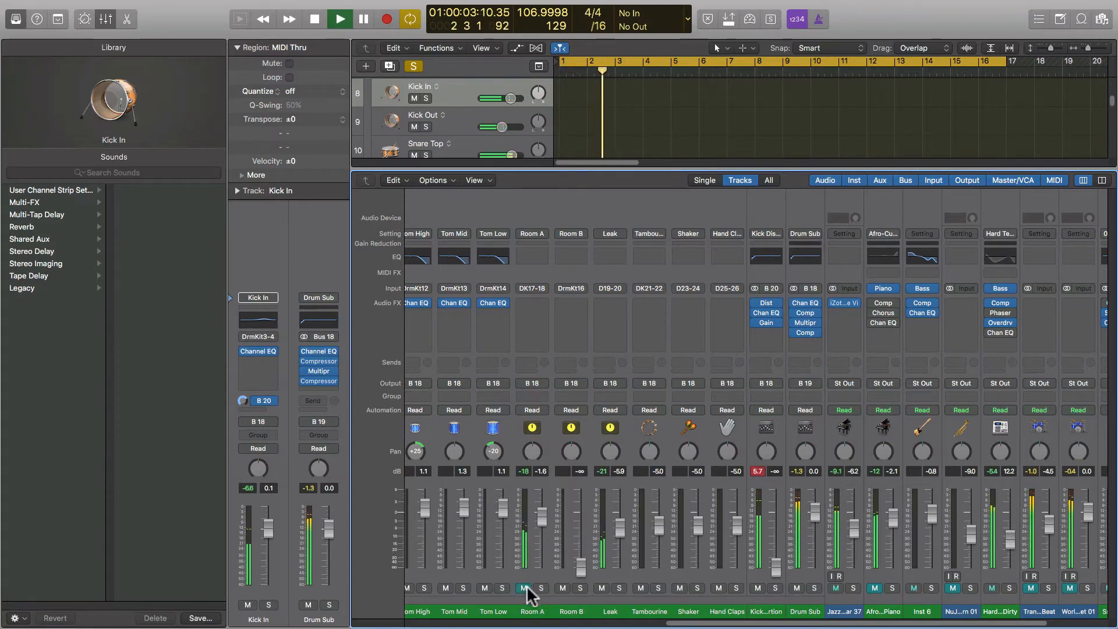
left_click(524, 588)
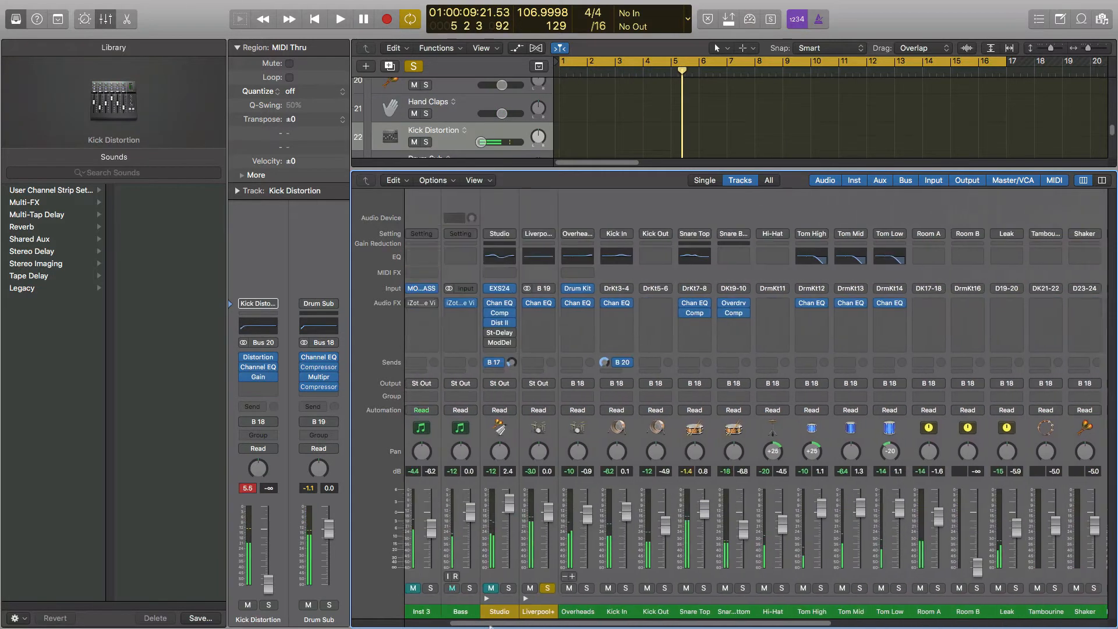
scroll(490, 623, "left", 2)
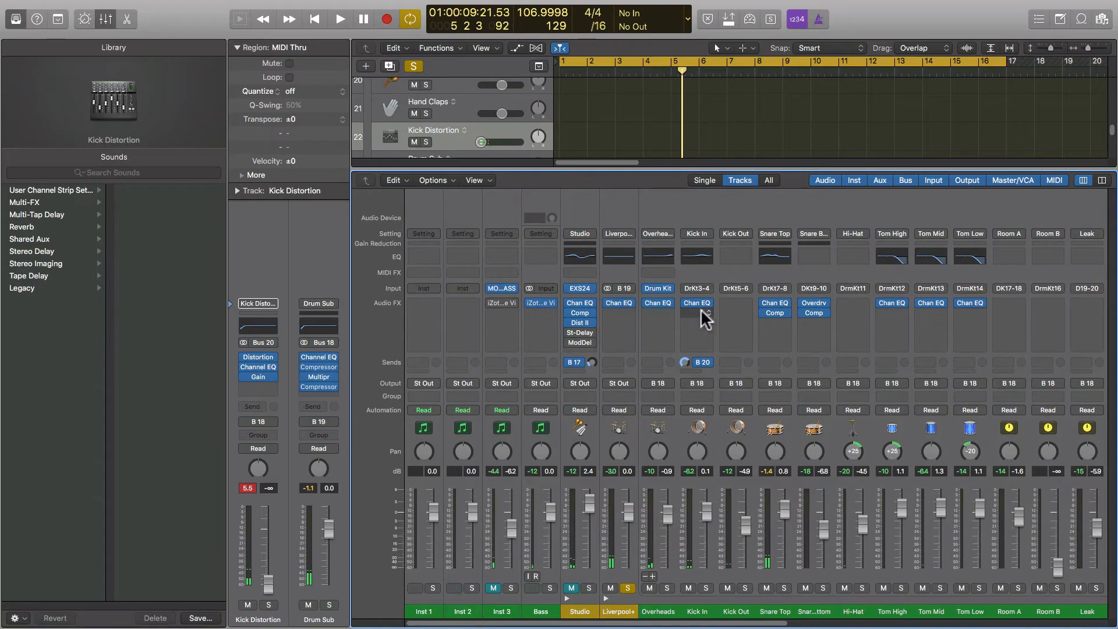
Open Drum Kit Designer from Overheads and swap the toms for the Seventies Plexi set.
left_click(656, 287)
left_click_drag(278, 36, 551, 99)
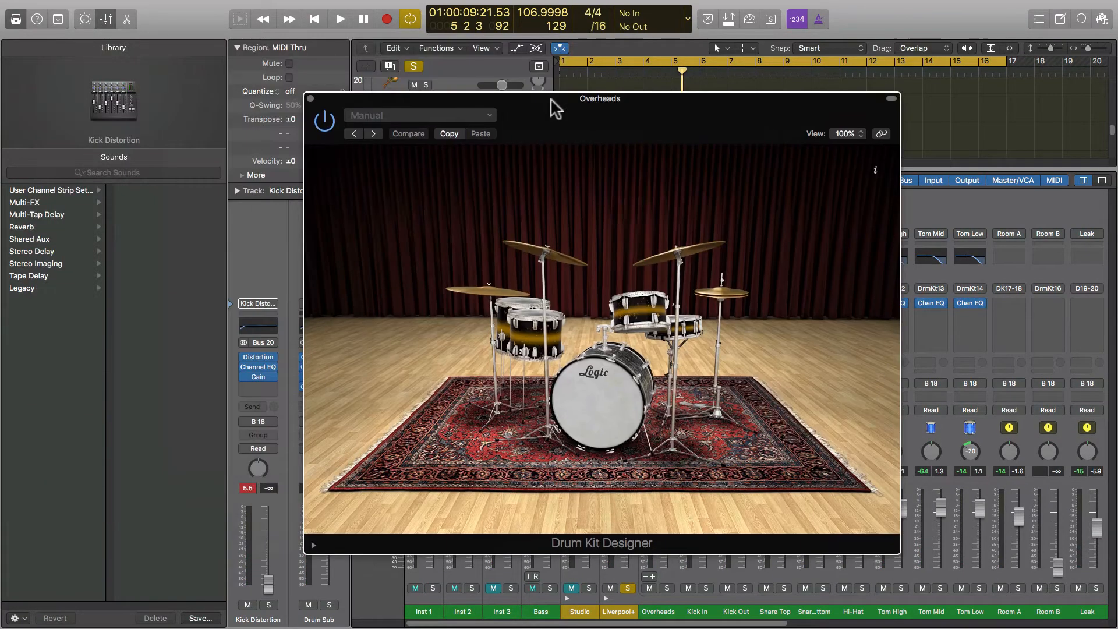
left_click(583, 345)
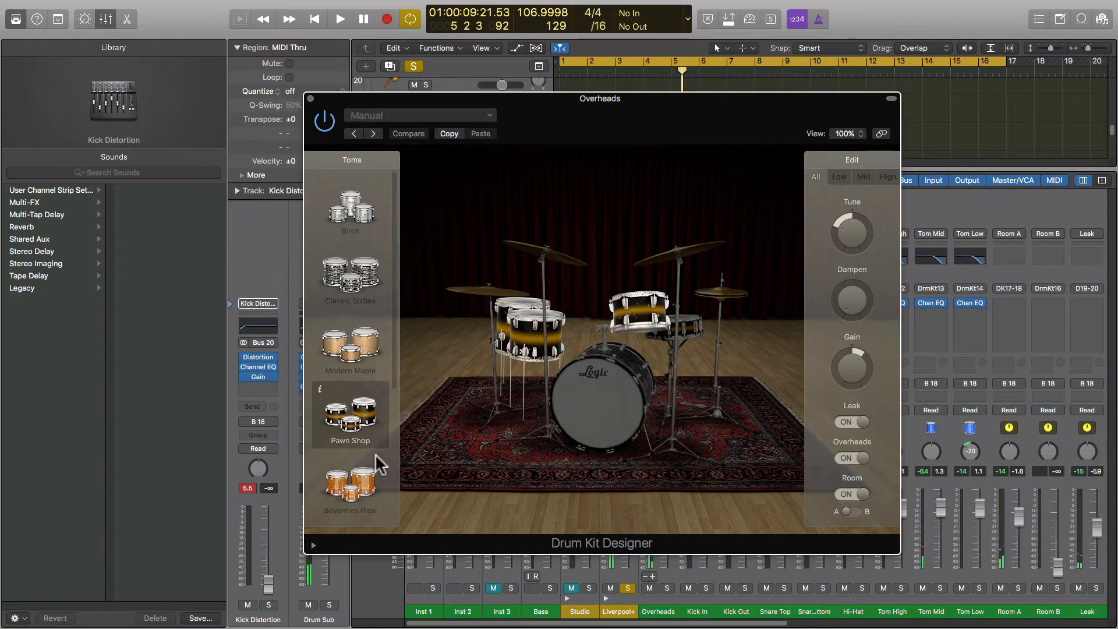
left_click(354, 499)
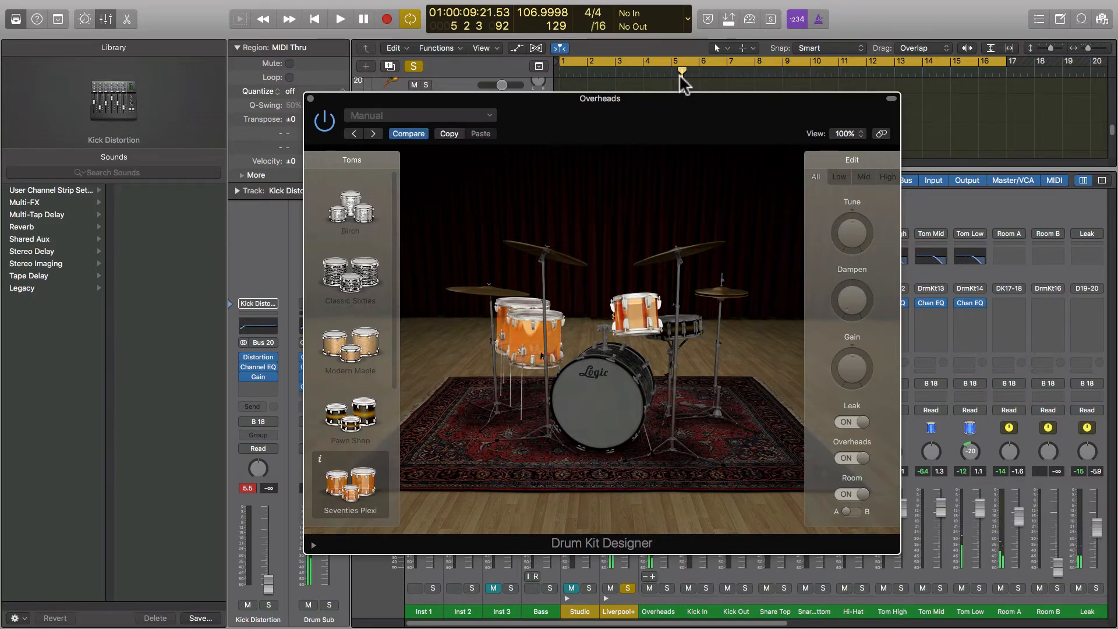
Set a cycle loop over bars 3–5 and play it.
left_click_drag(676, 62, 689, 68)
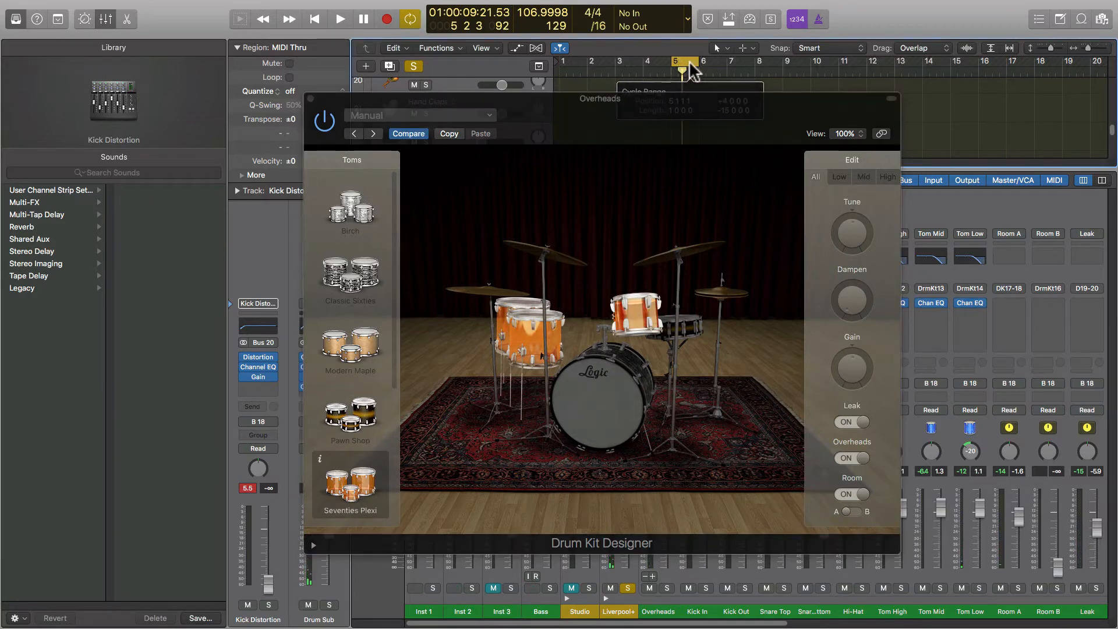
key("space")
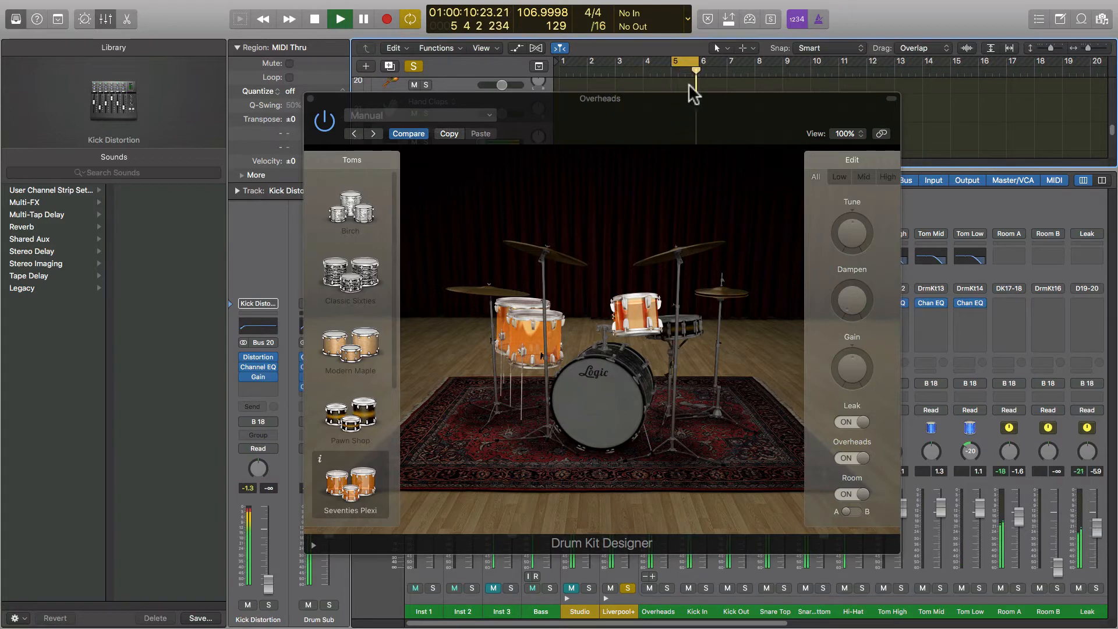
key("space")
left_click(677, 58)
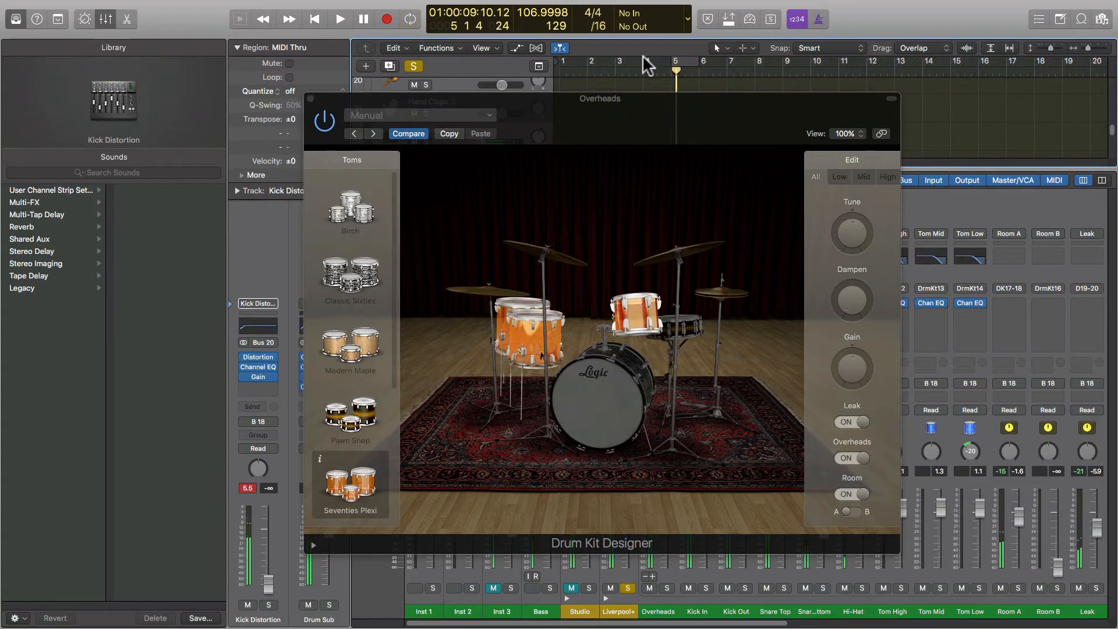
left_click_drag(643, 59, 667, 62)
key("space")
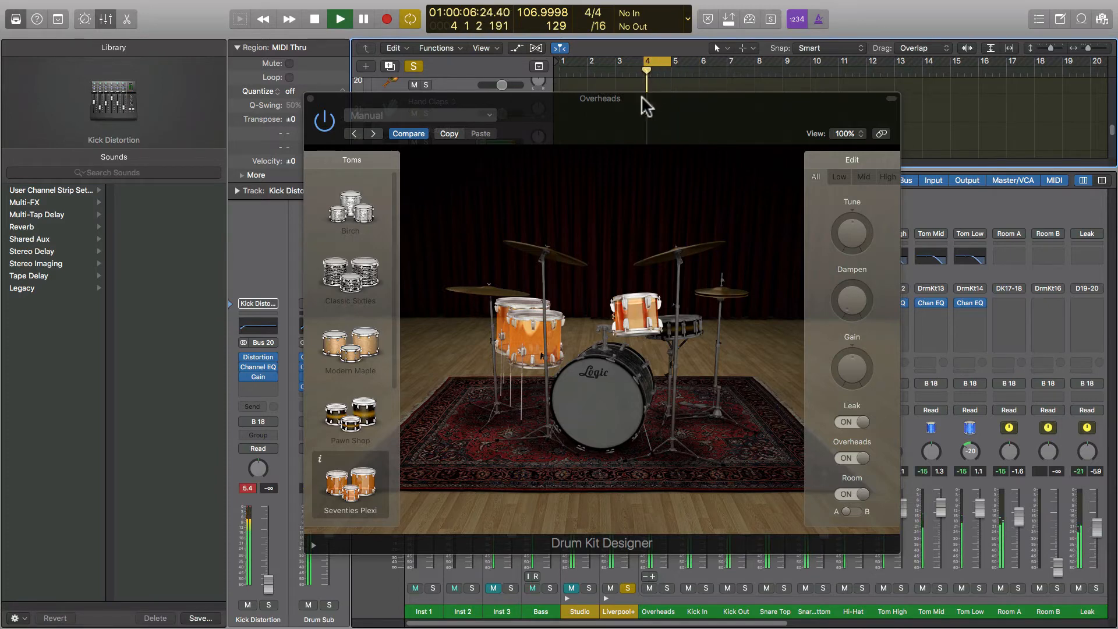
left_click_drag(619, 59, 670, 66)
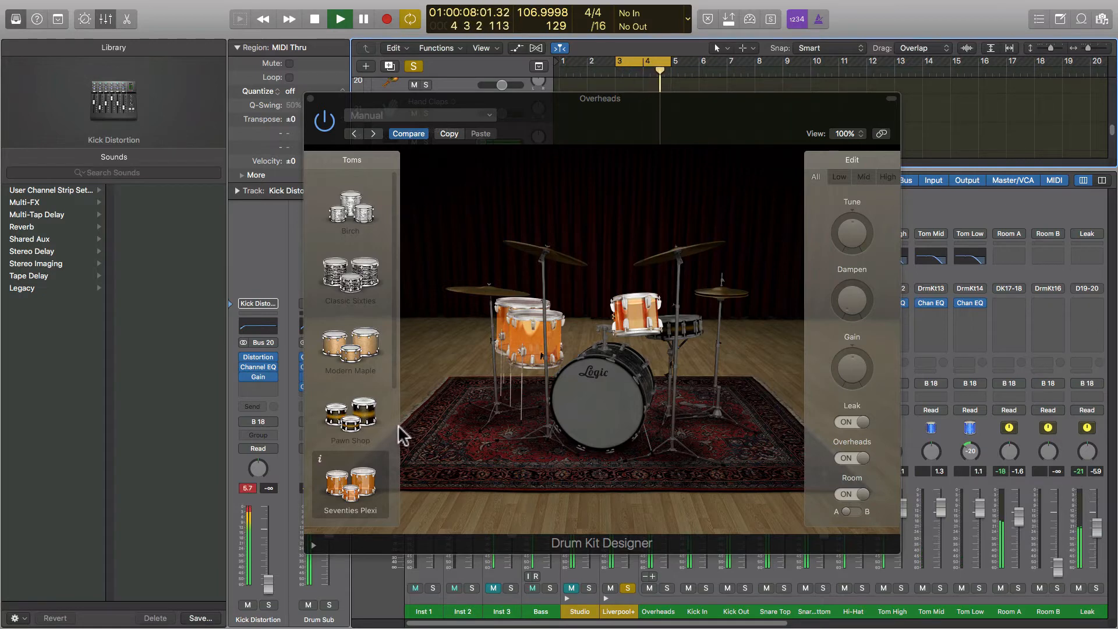
key("space")
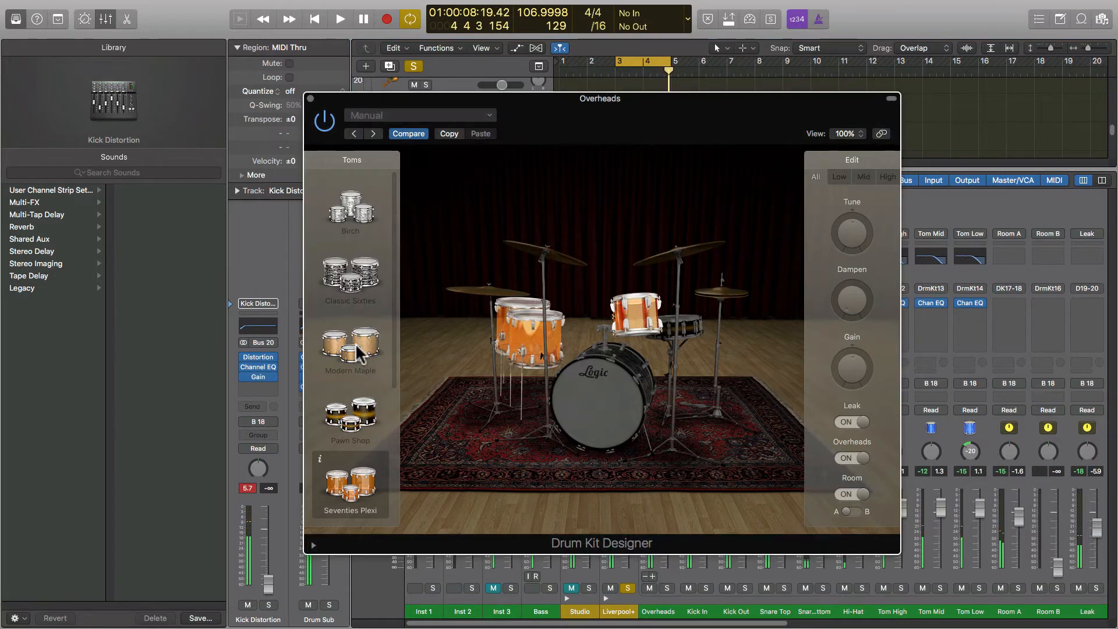
Switch the toms to Modern Maple and play the loop from bar 3.
left_click(358, 355)
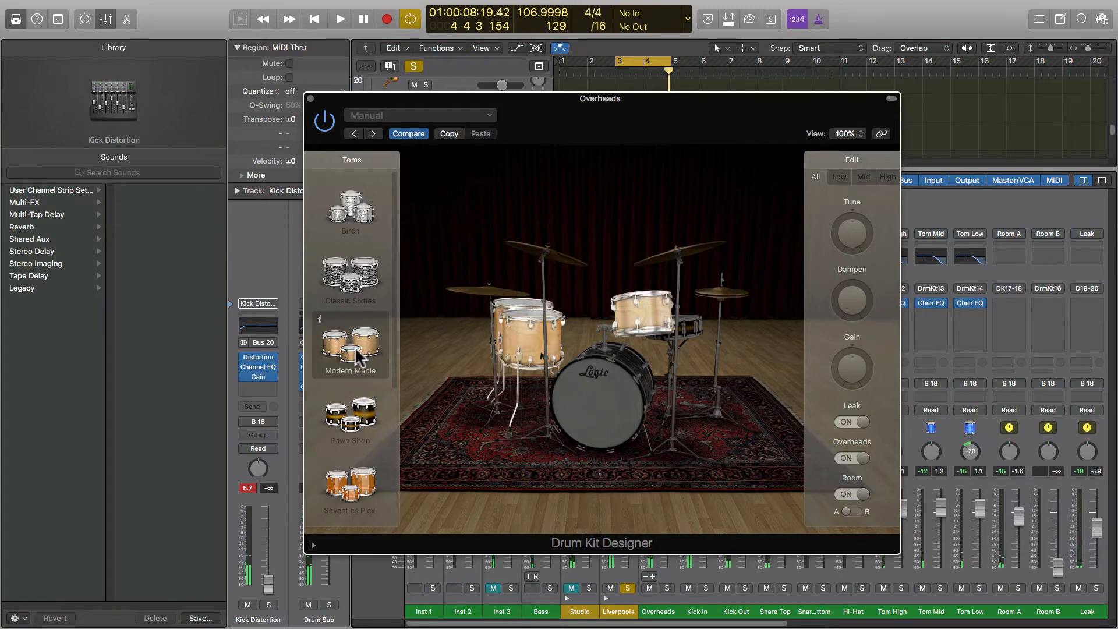
key("space")
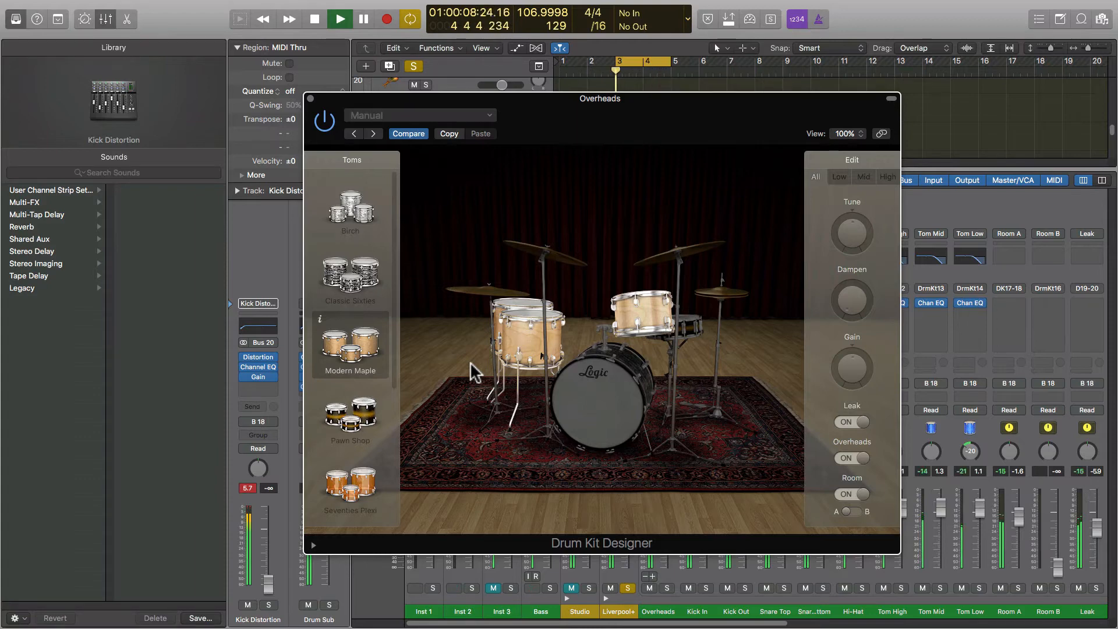
left_click(699, 329)
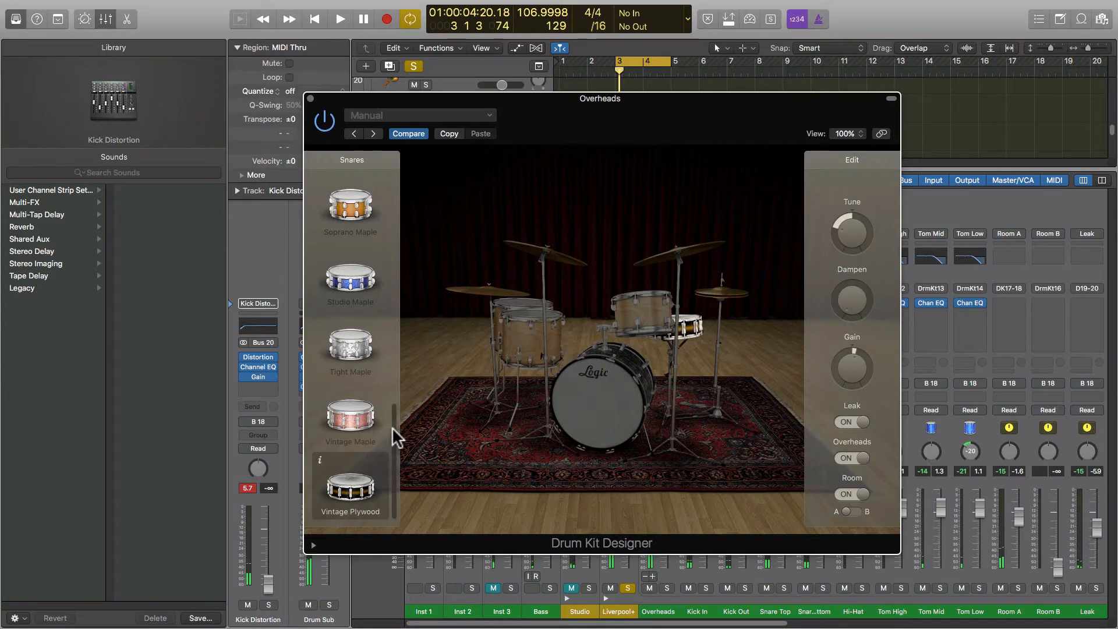
Try the Tight Maple kick, then settle on the Studio Felt kick during playback.
left_click_drag(394, 436, 411, 522)
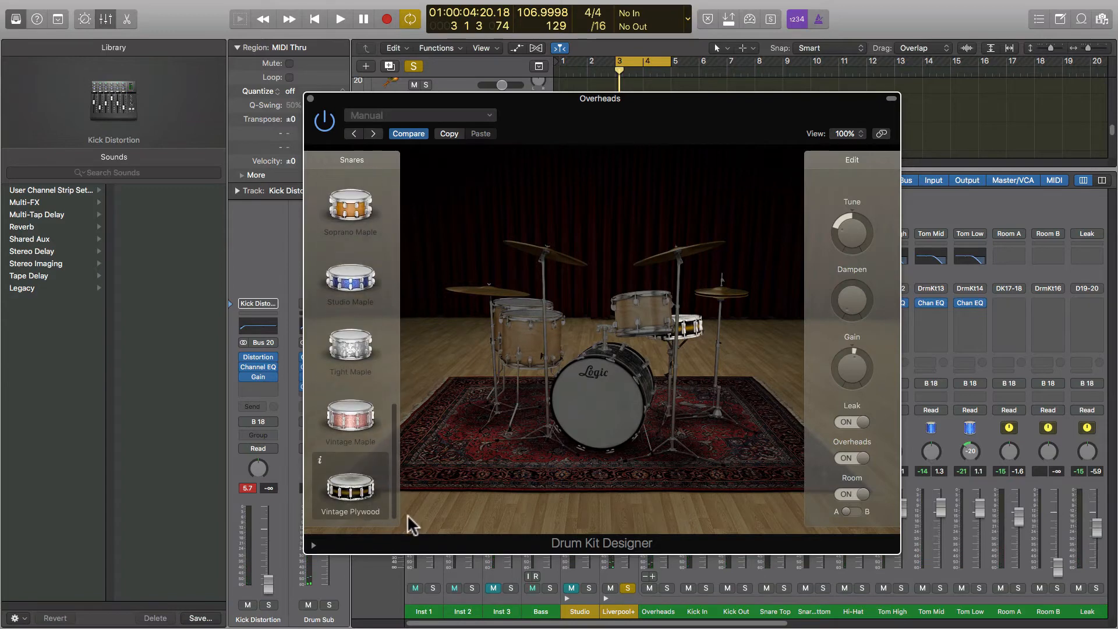
left_click(592, 401)
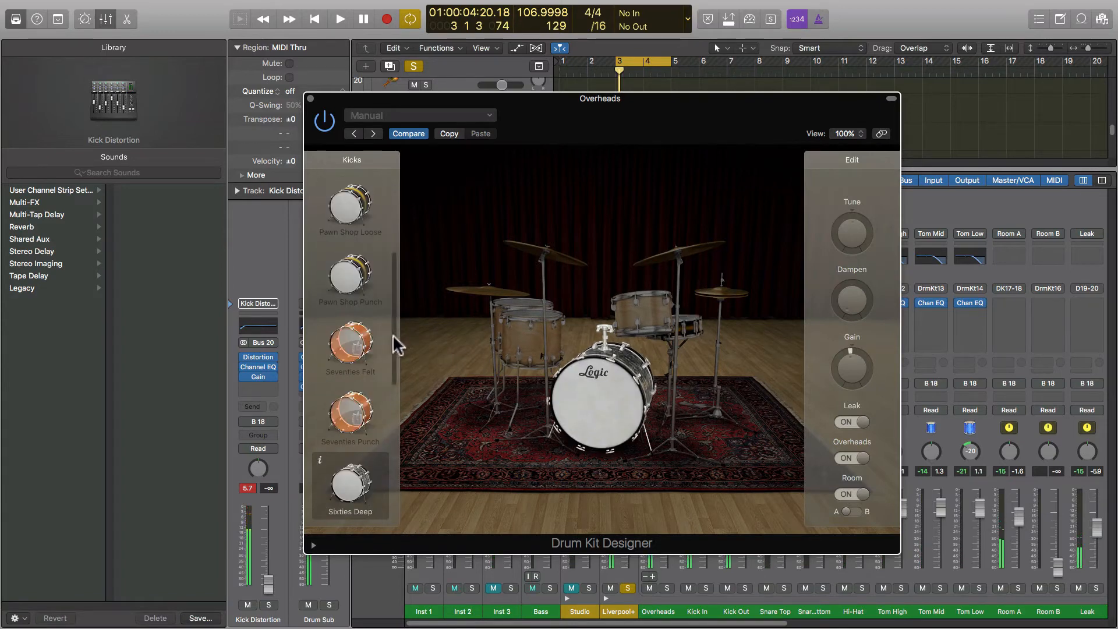
left_click_drag(394, 342, 398, 199)
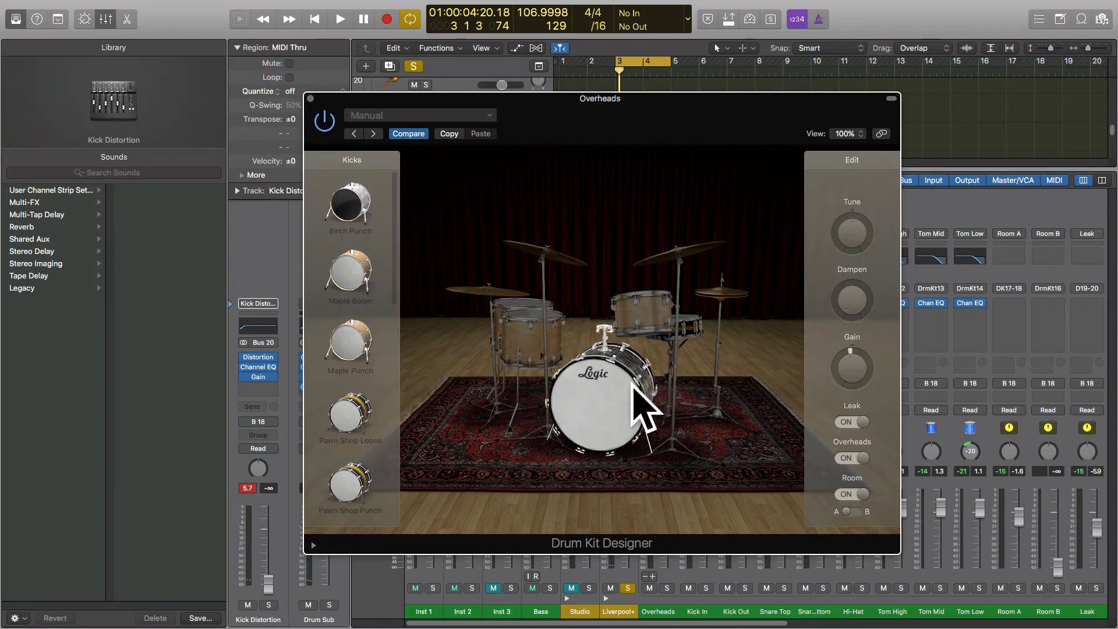
left_click_drag(394, 220, 399, 437)
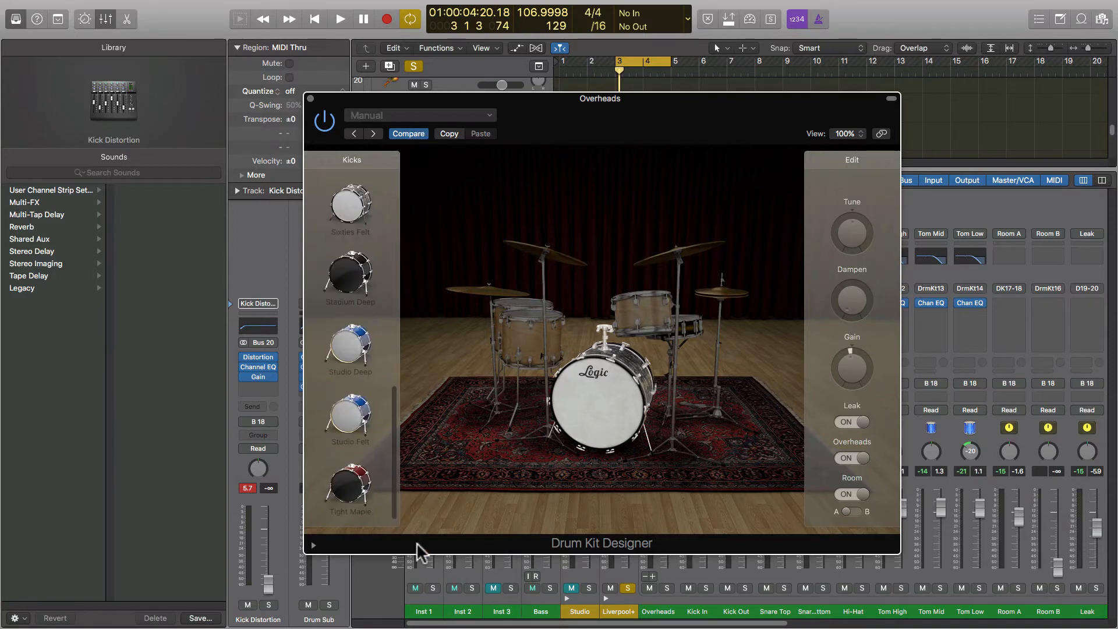
left_click(362, 494)
left_click(587, 410)
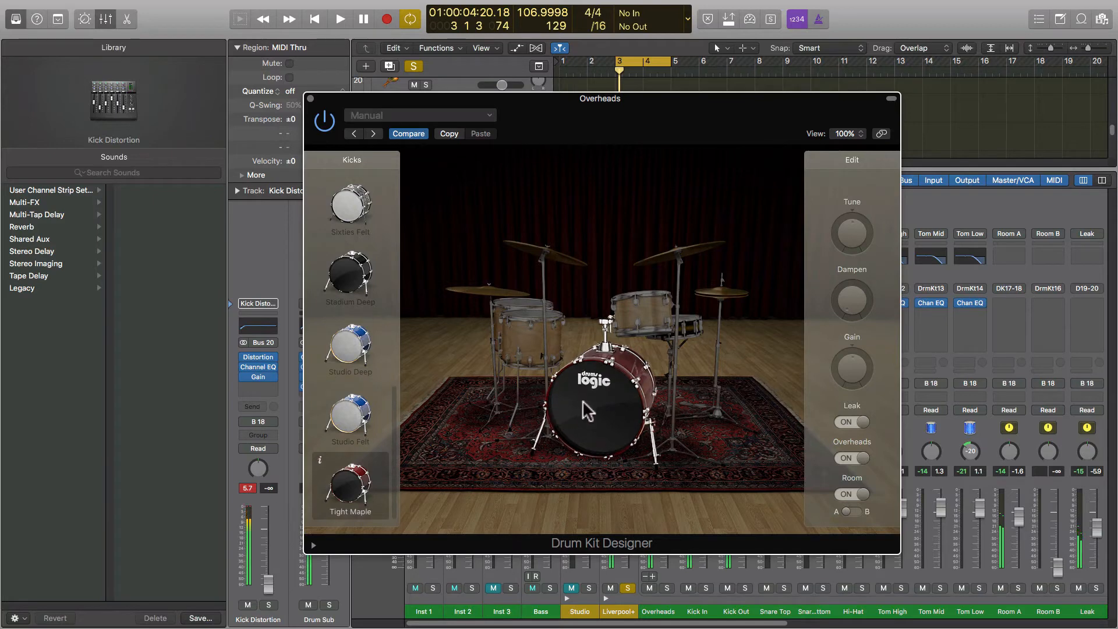
key("space")
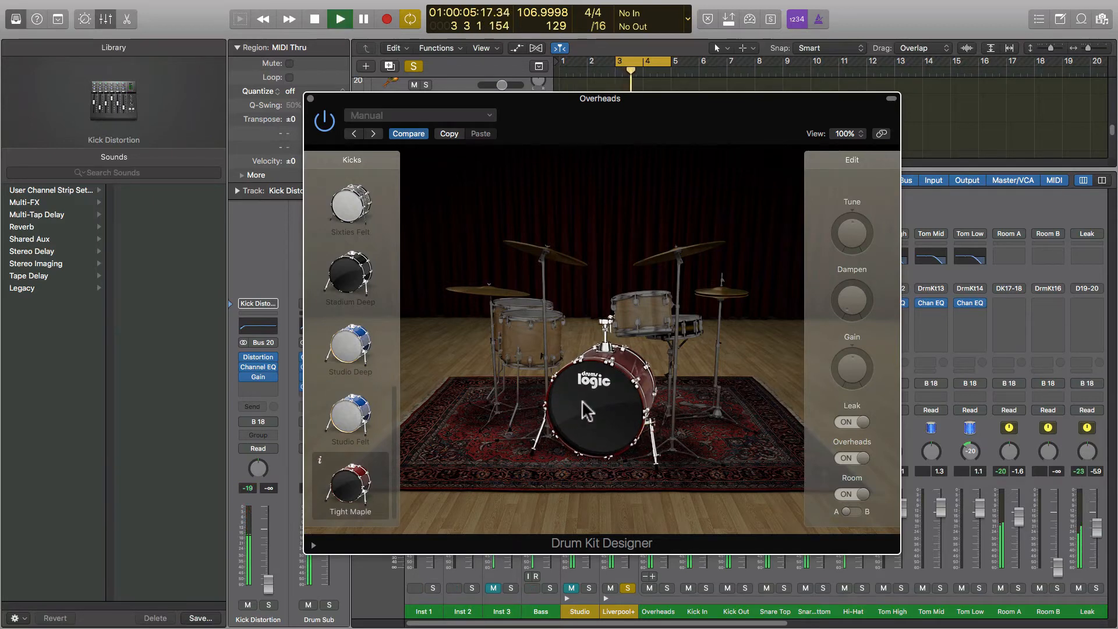
left_click(351, 434)
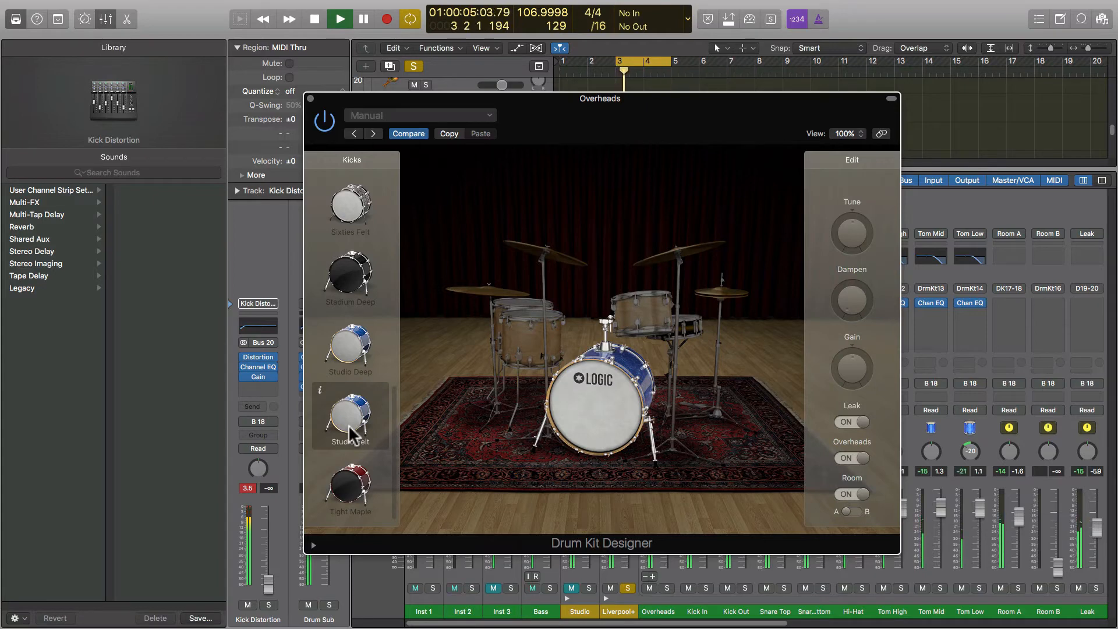
key("space")
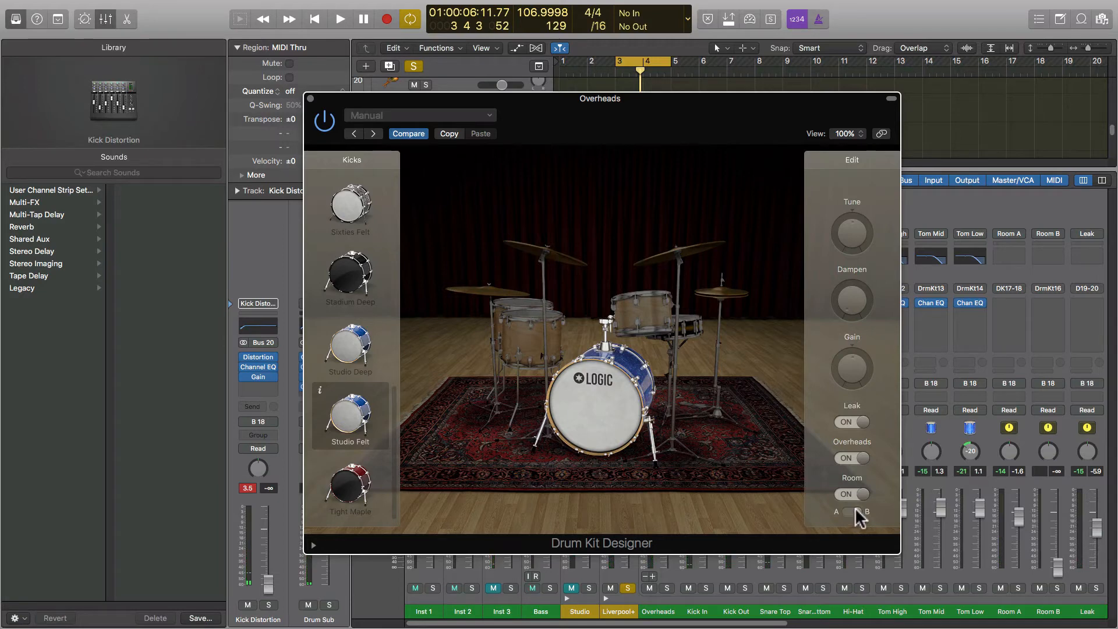
While the kit plays, raise Room B to about -1.7 dB and mute Room A.
left_click_drag(795, 106, 471, 87)
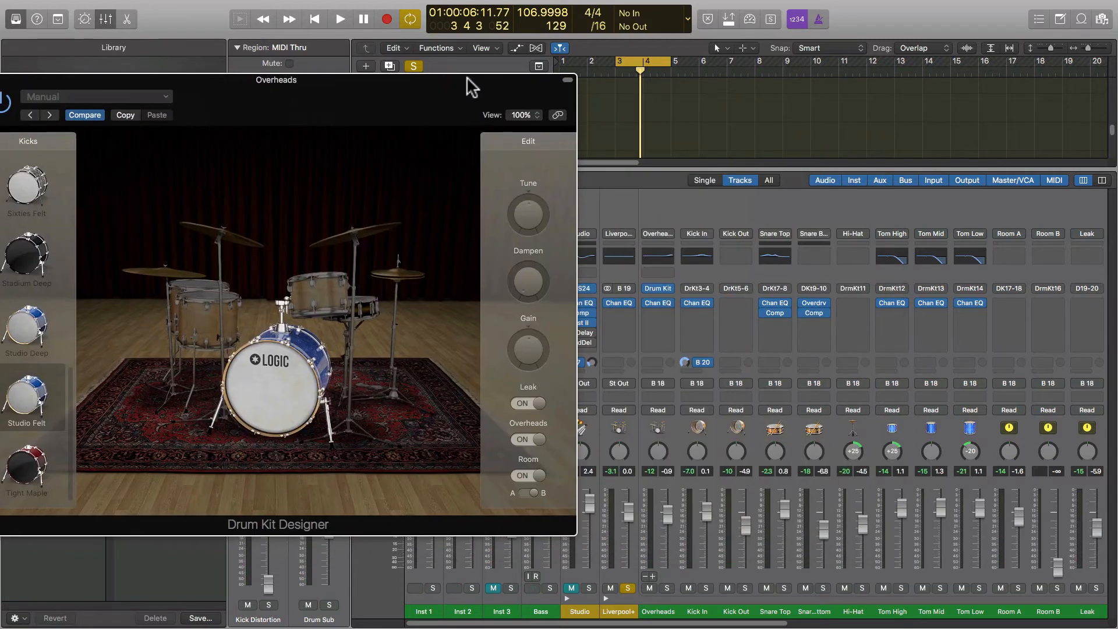
key("space")
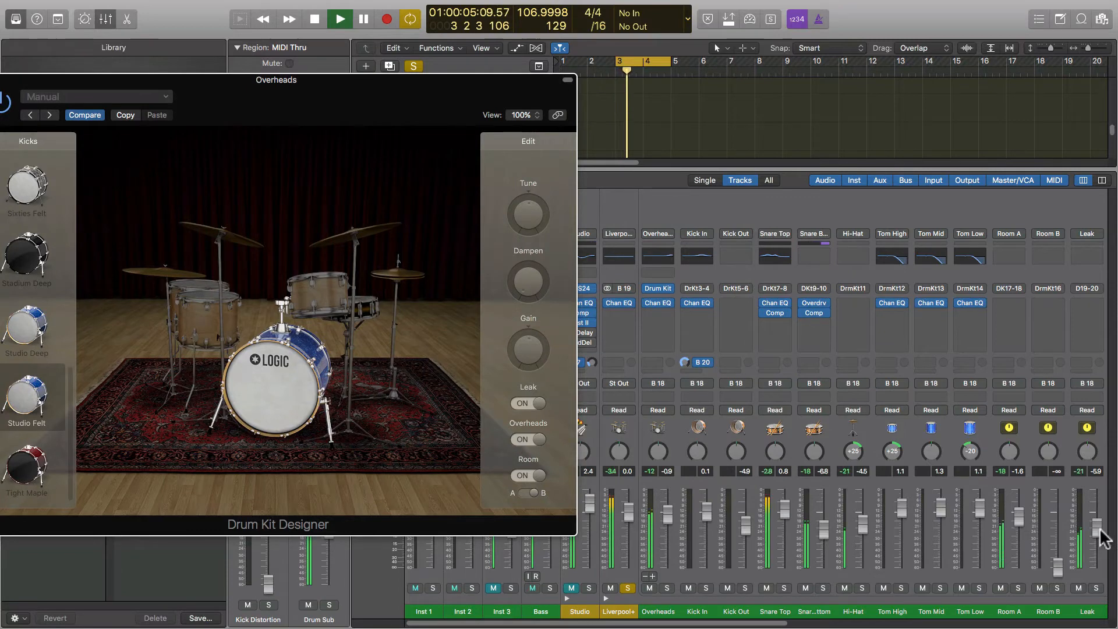
left_click_drag(1061, 573, 1057, 521)
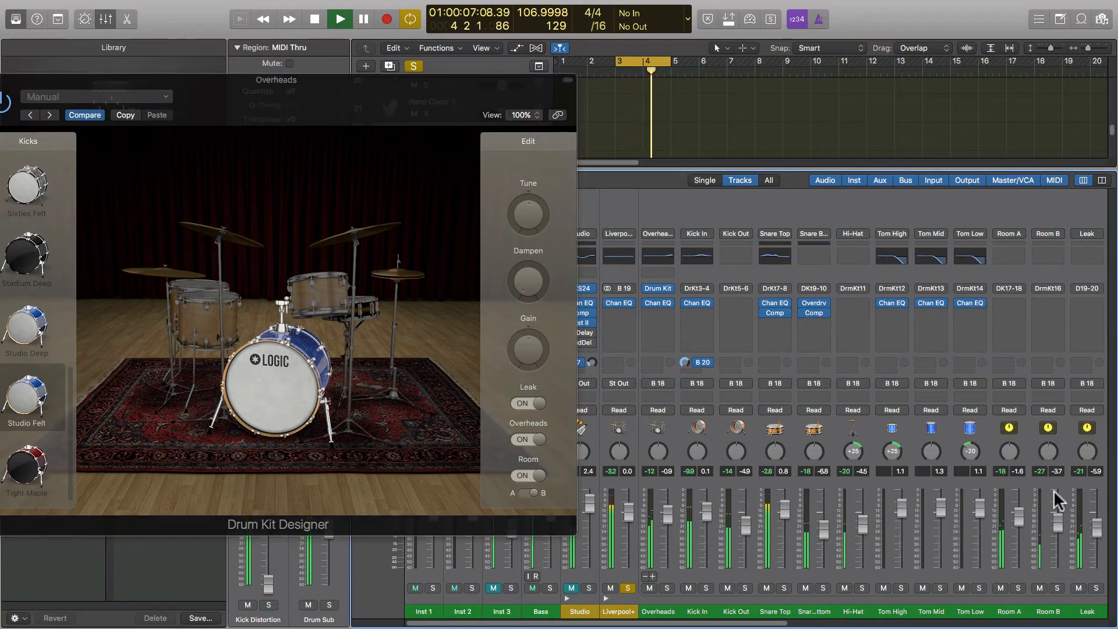
left_click(1000, 588)
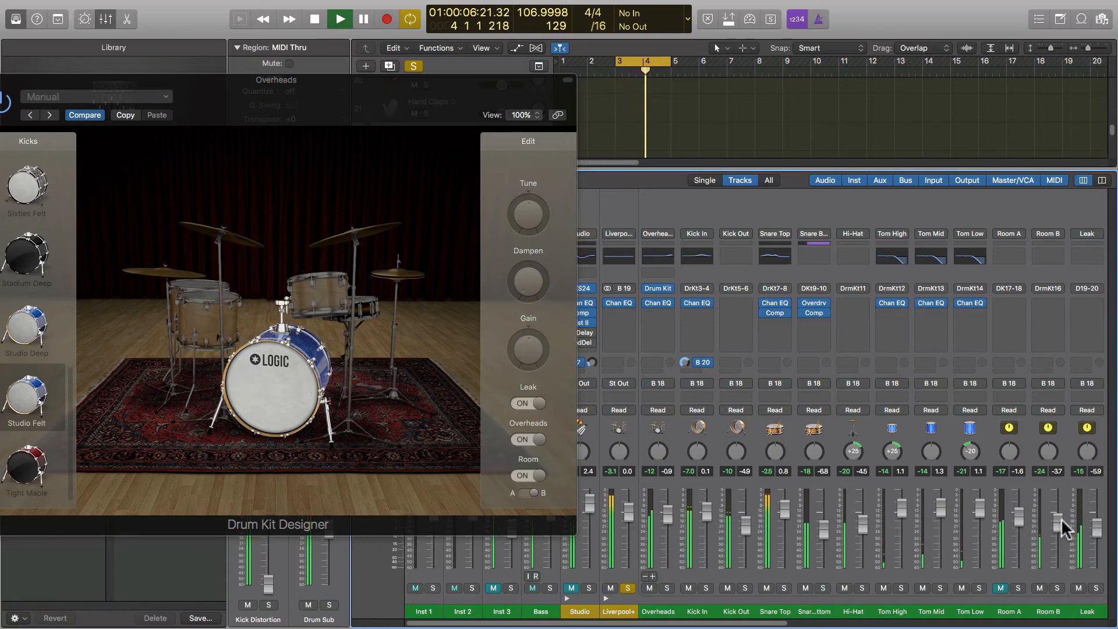
left_click_drag(1058, 523, 1058, 515)
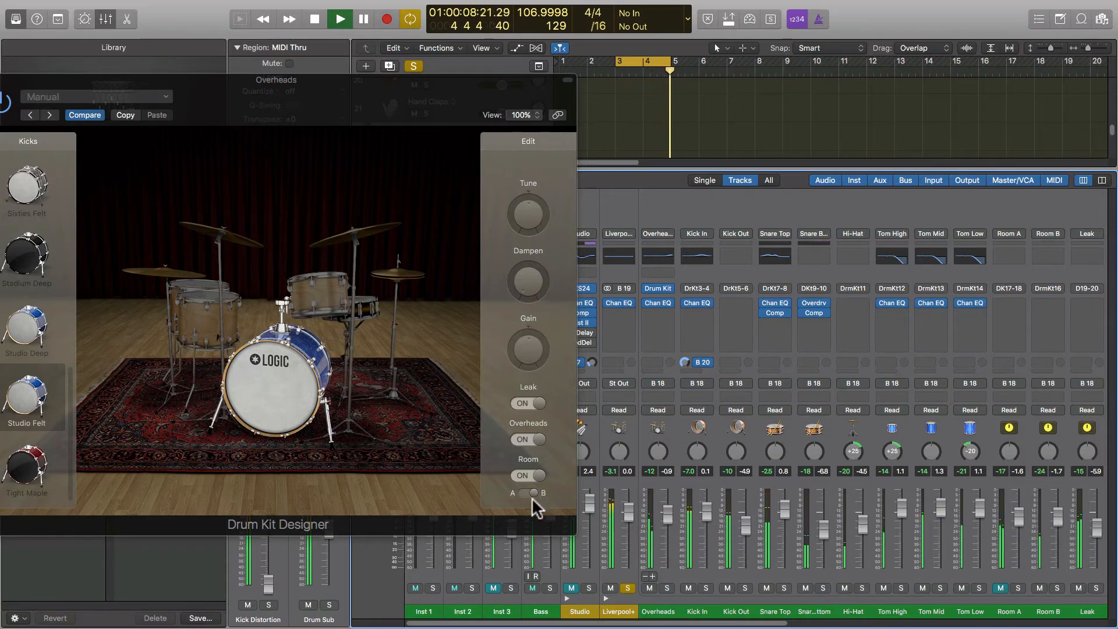
key("space")
Compare the kit with Overheads off, audition the kick, then turn Overheads back on.
left_click(527, 441)
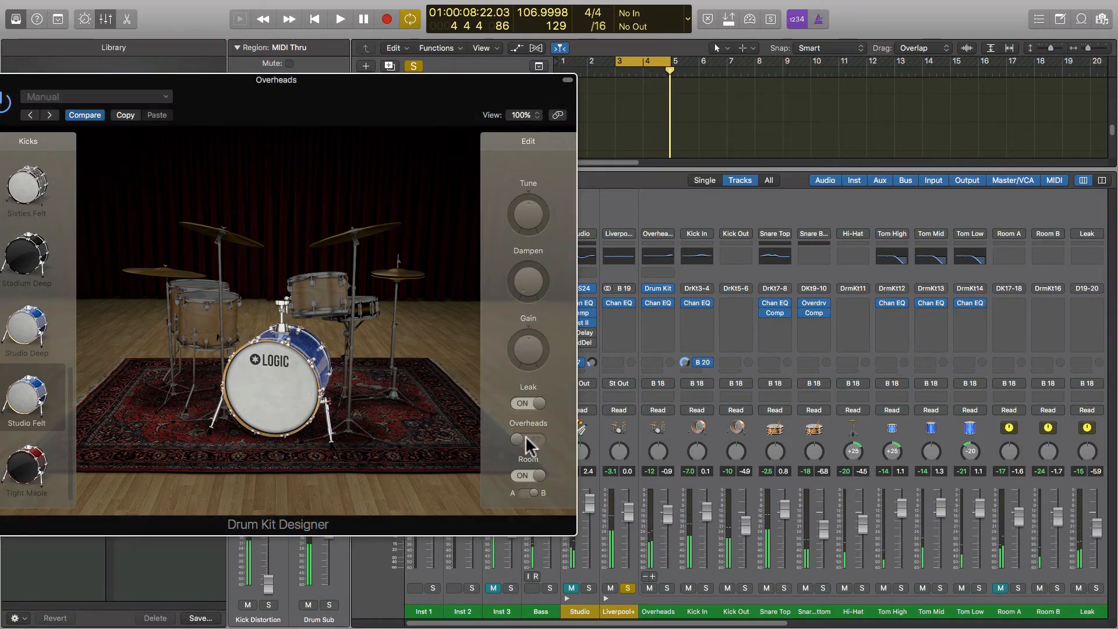
key("space")
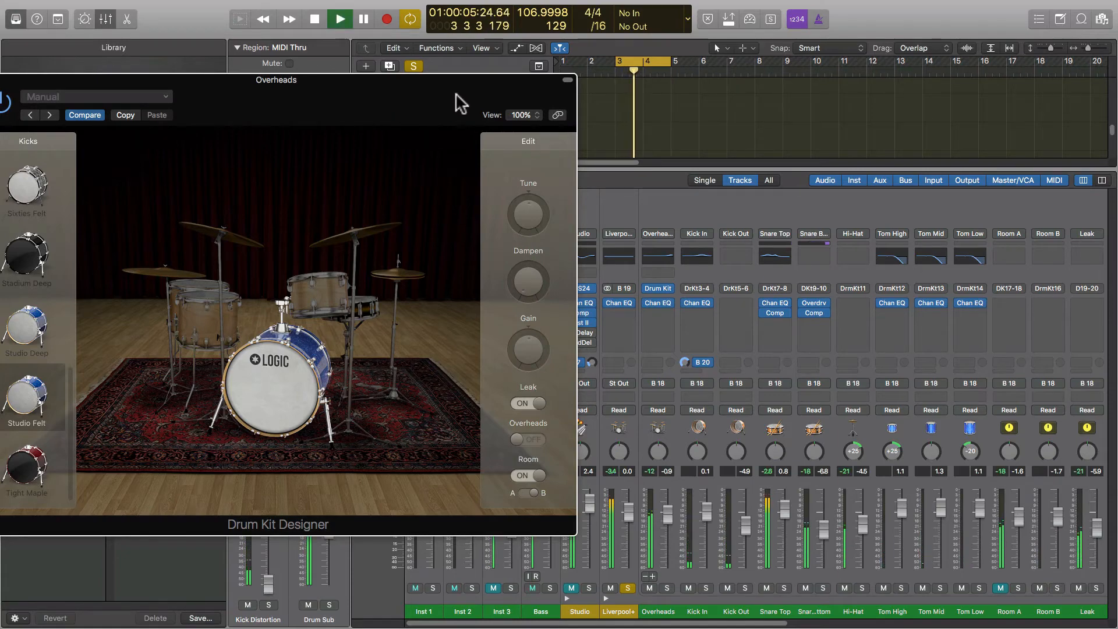
left_click_drag(460, 104, 786, 146)
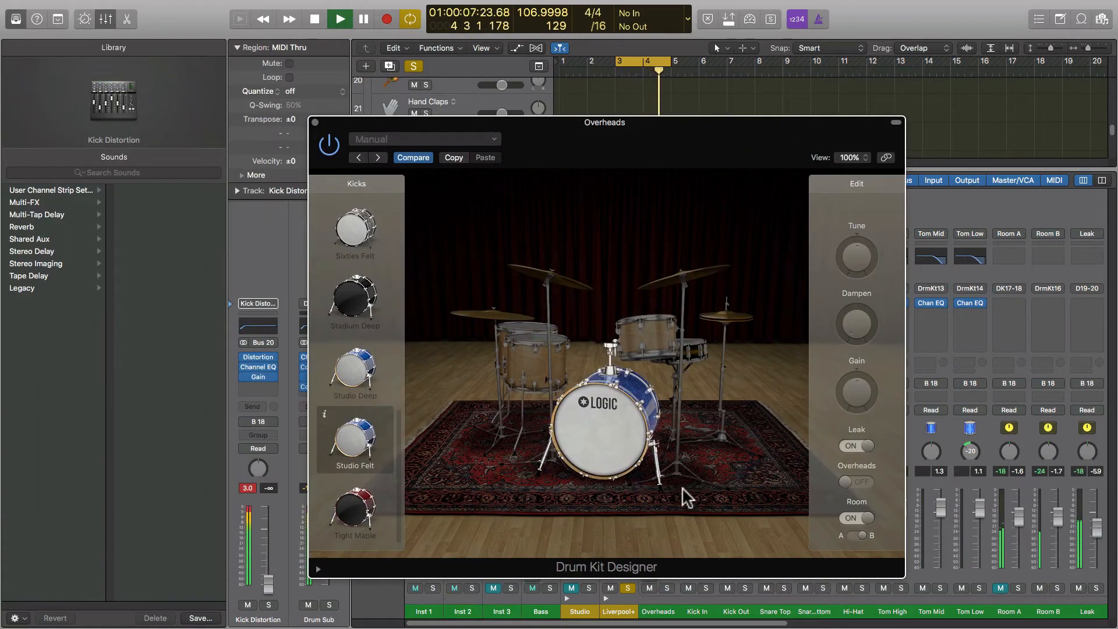
key("space")
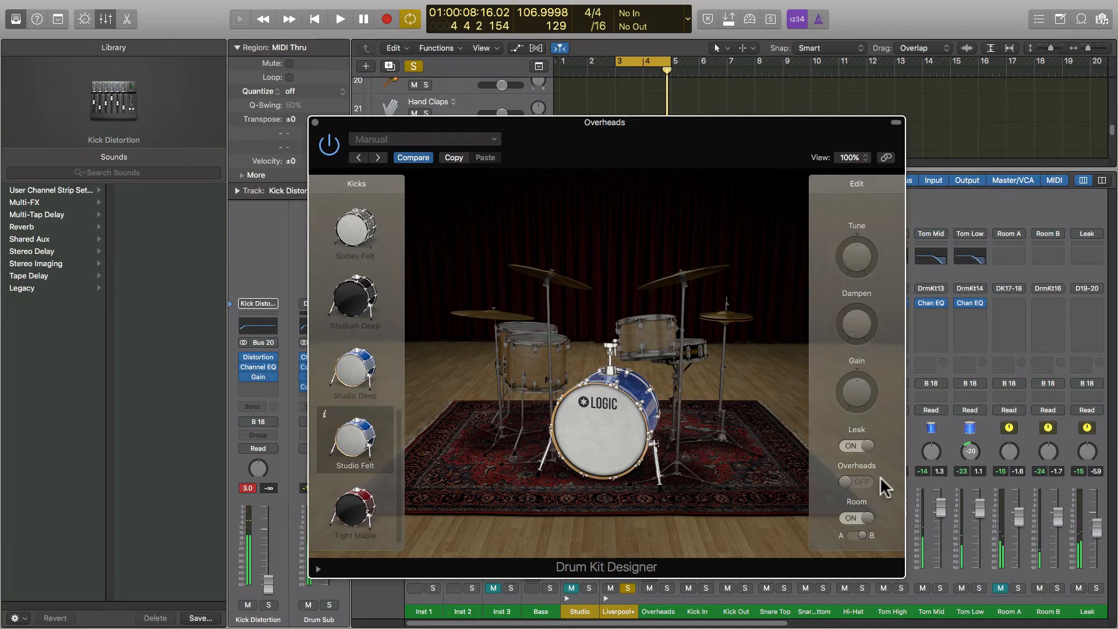
left_click(645, 425)
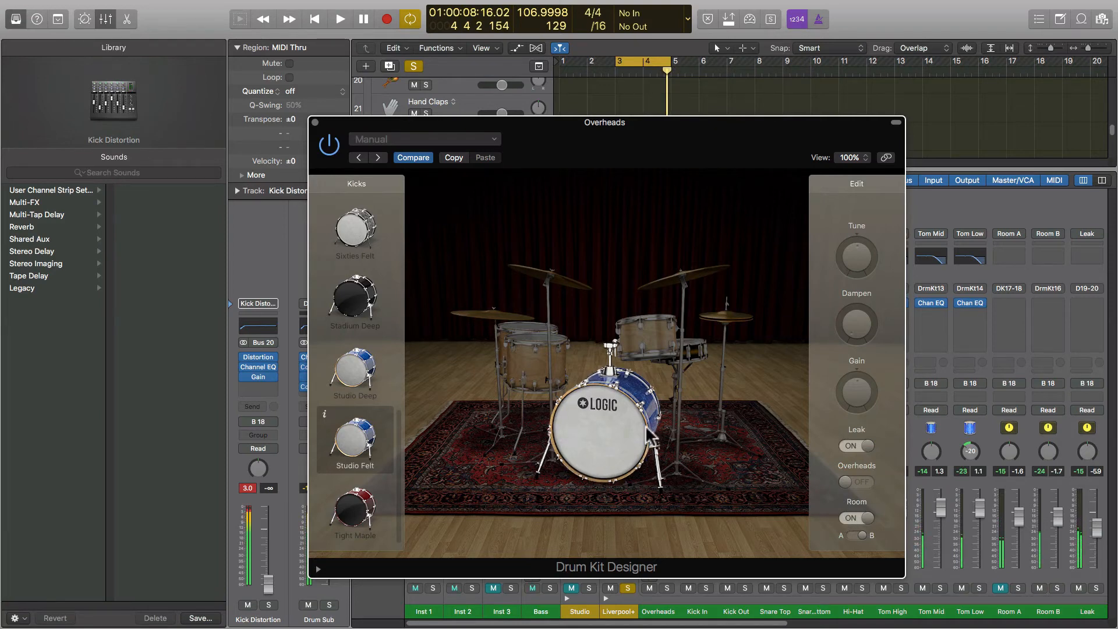
left_click(630, 427)
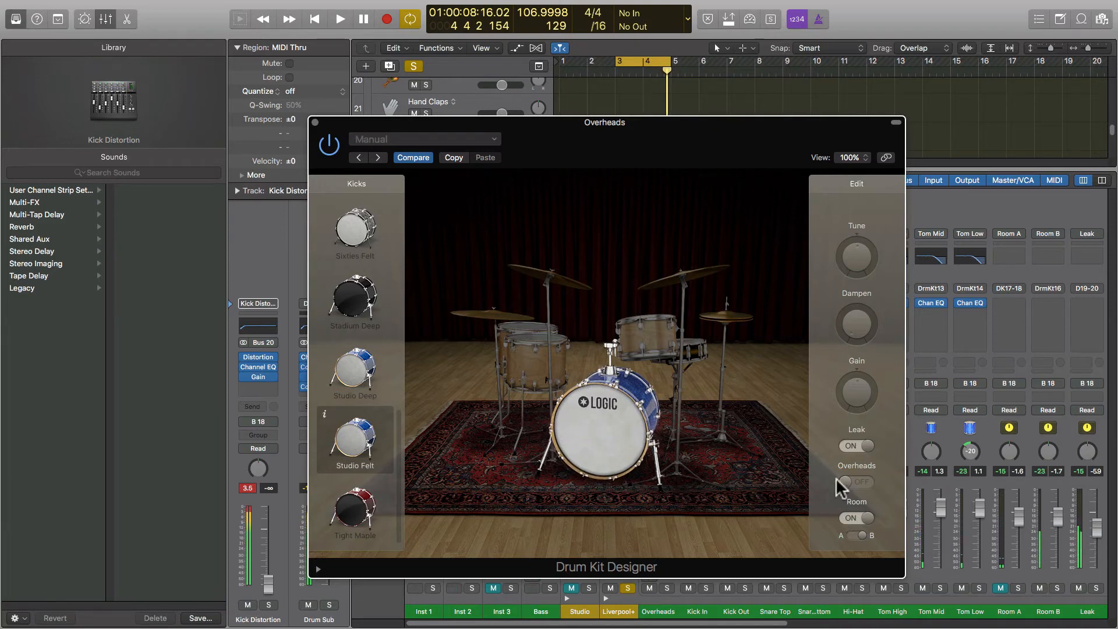
left_click(614, 428)
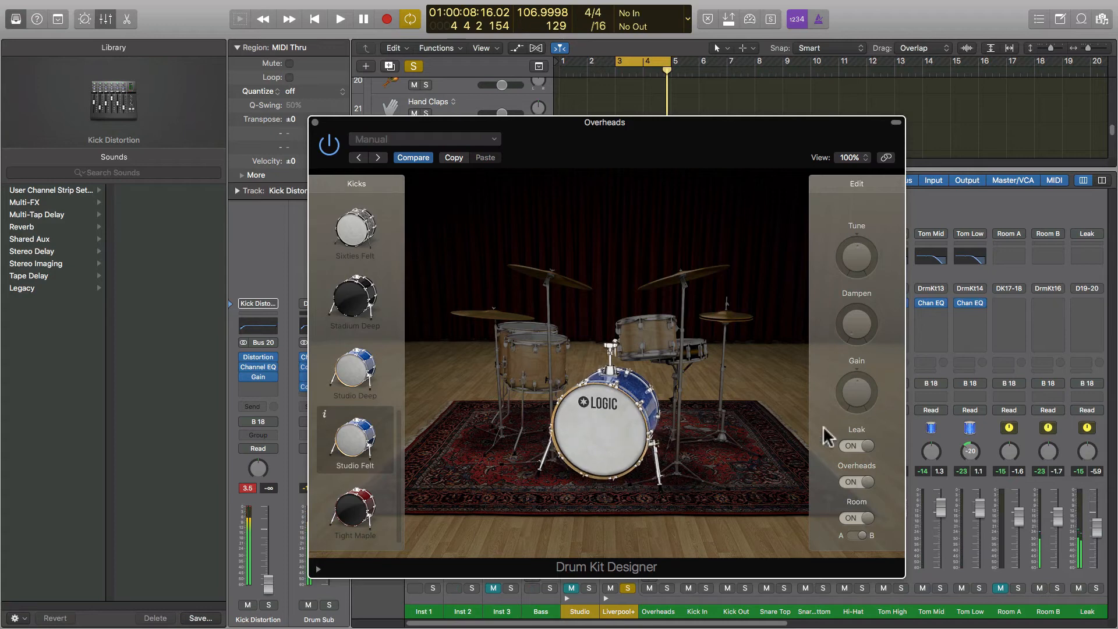
Try Vintage Bright and Modern Dry on the crashes, then settle on Modern Dark.
left_click(657, 336)
left_click(693, 272)
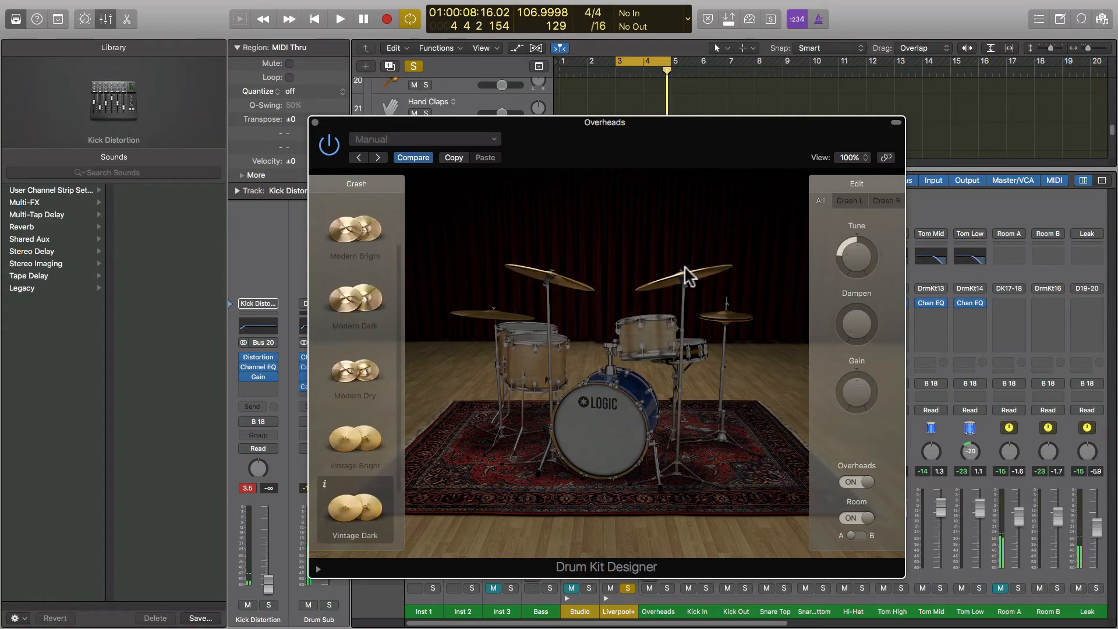
left_click(549, 284)
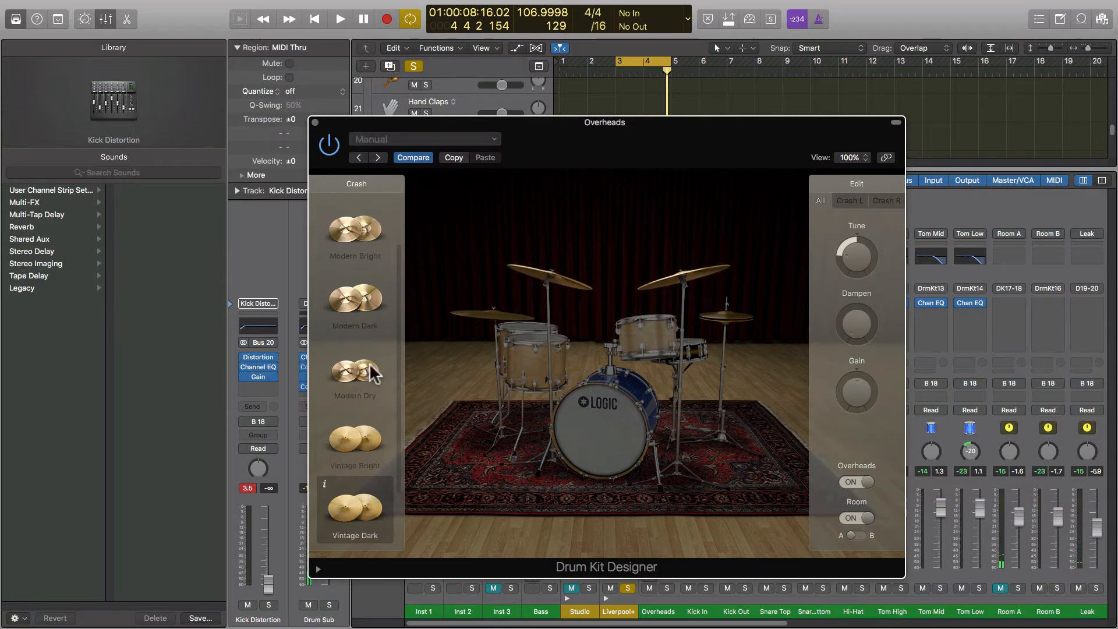
left_click(367, 448)
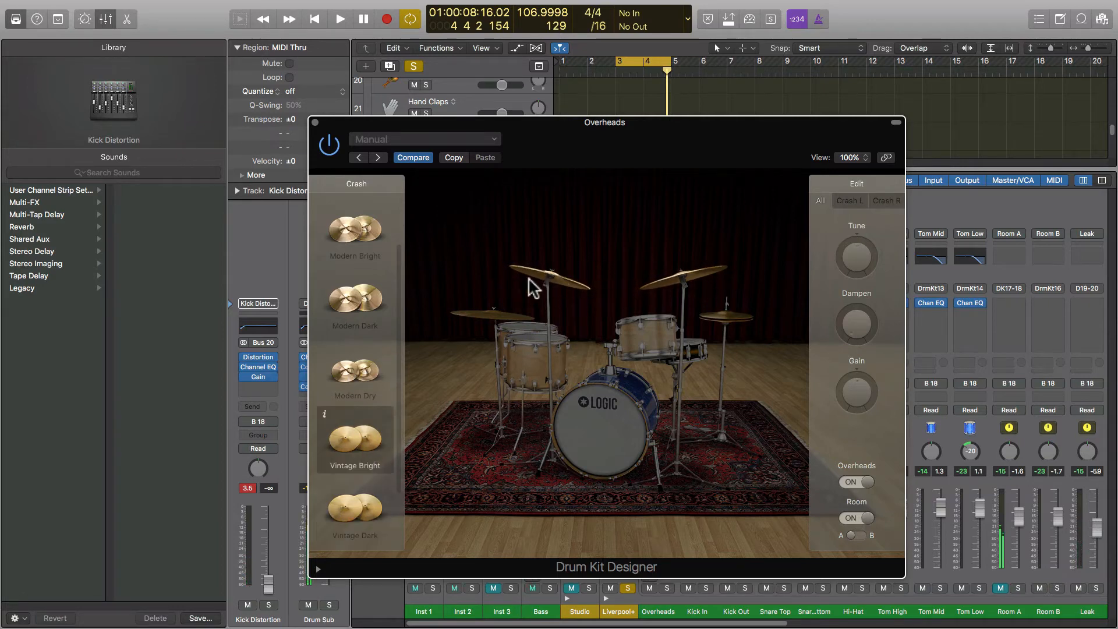
left_click(353, 383)
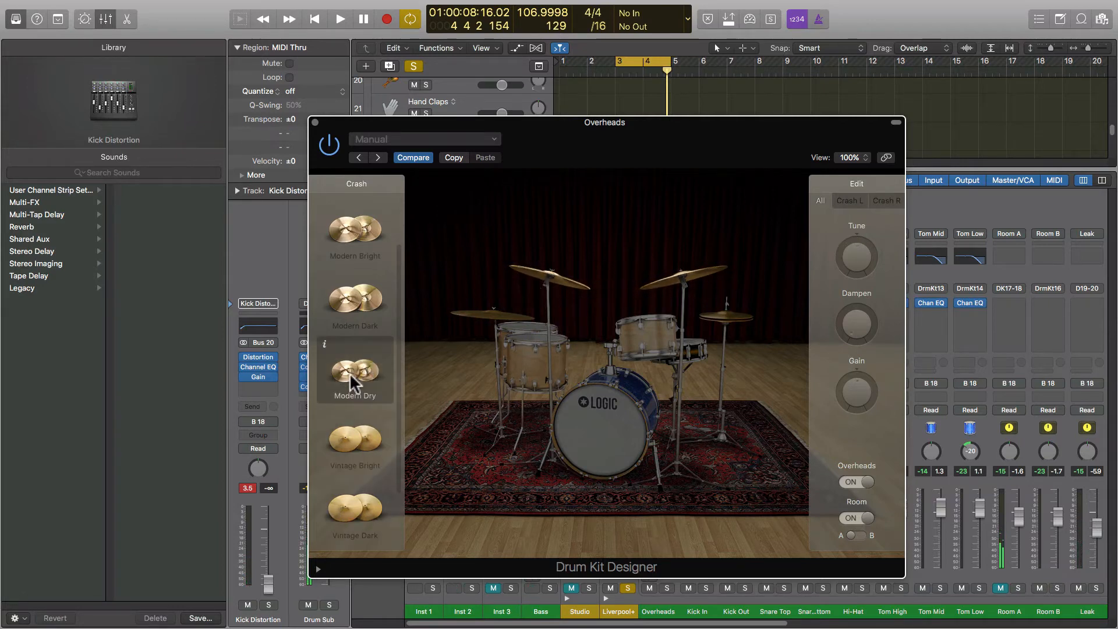
left_click(343, 319)
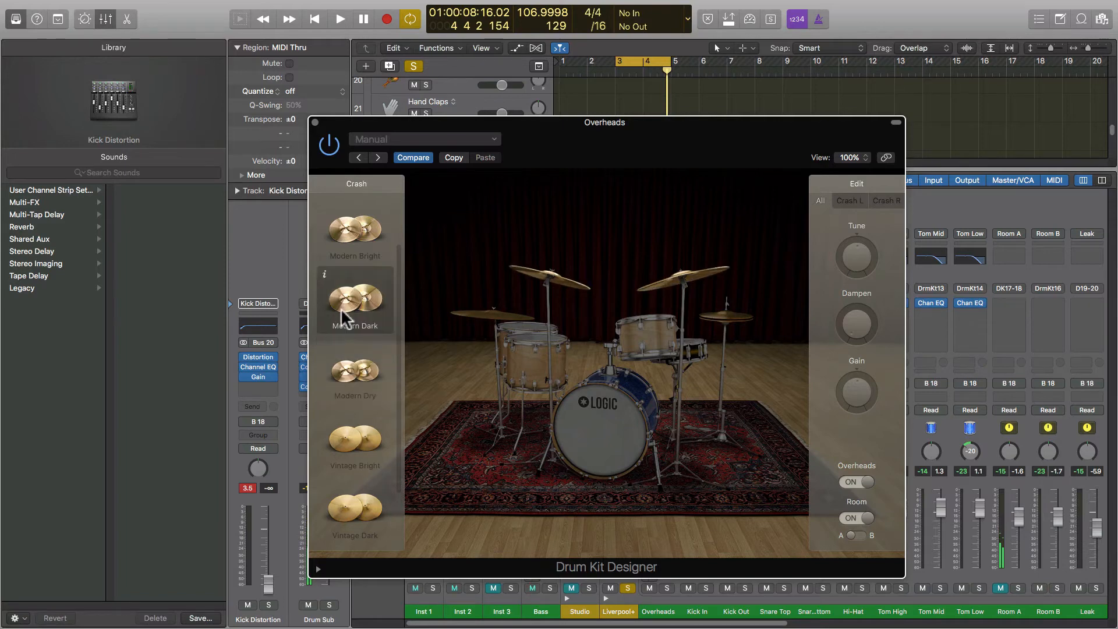
Give the right crash Vintage Dark, check it on playback, and close Drum Kit Designer.
left_click(848, 205)
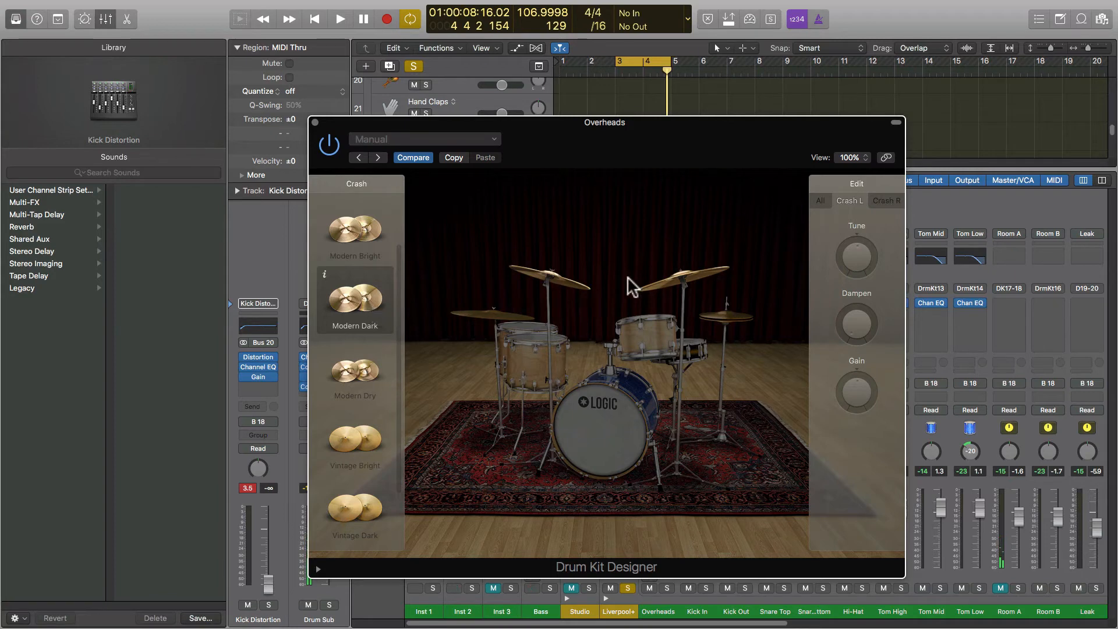
left_click(901, 203)
left_click(357, 509)
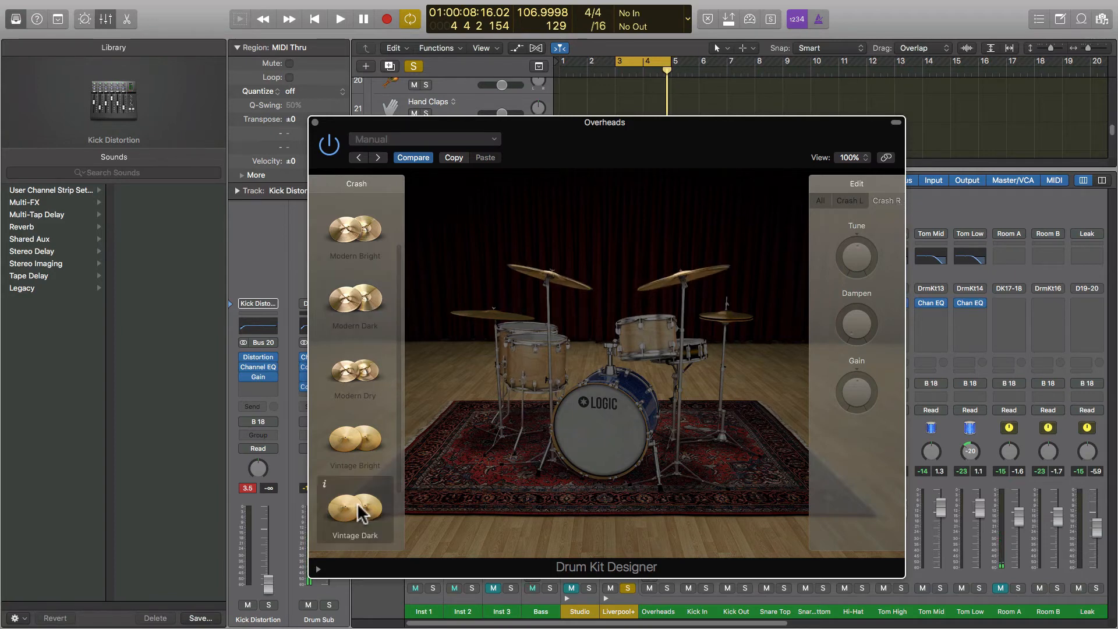
key("space")
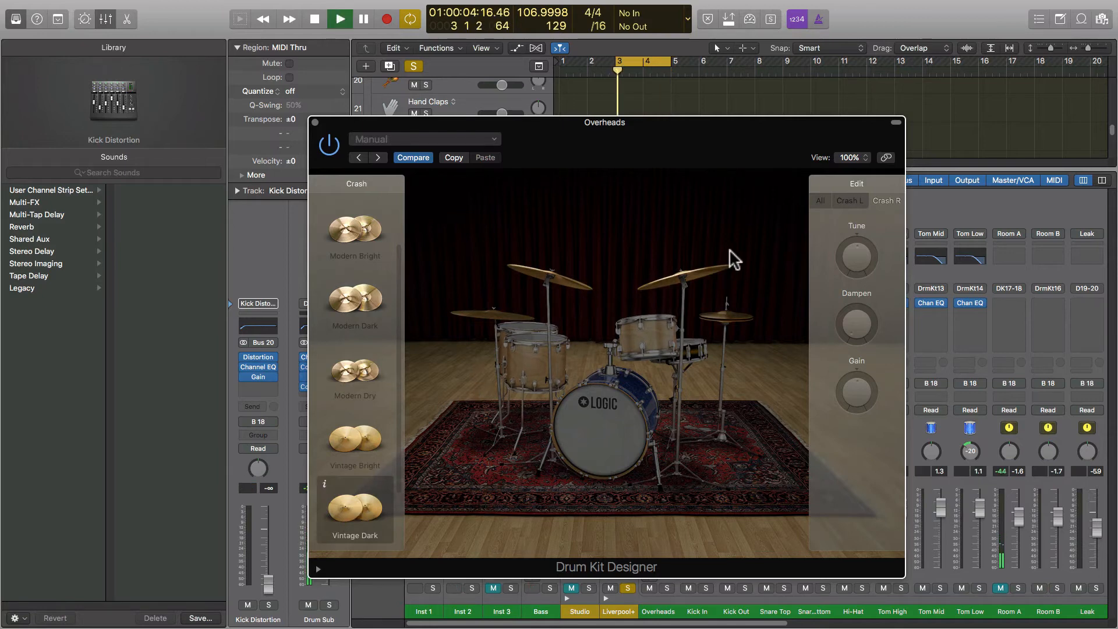
key("space")
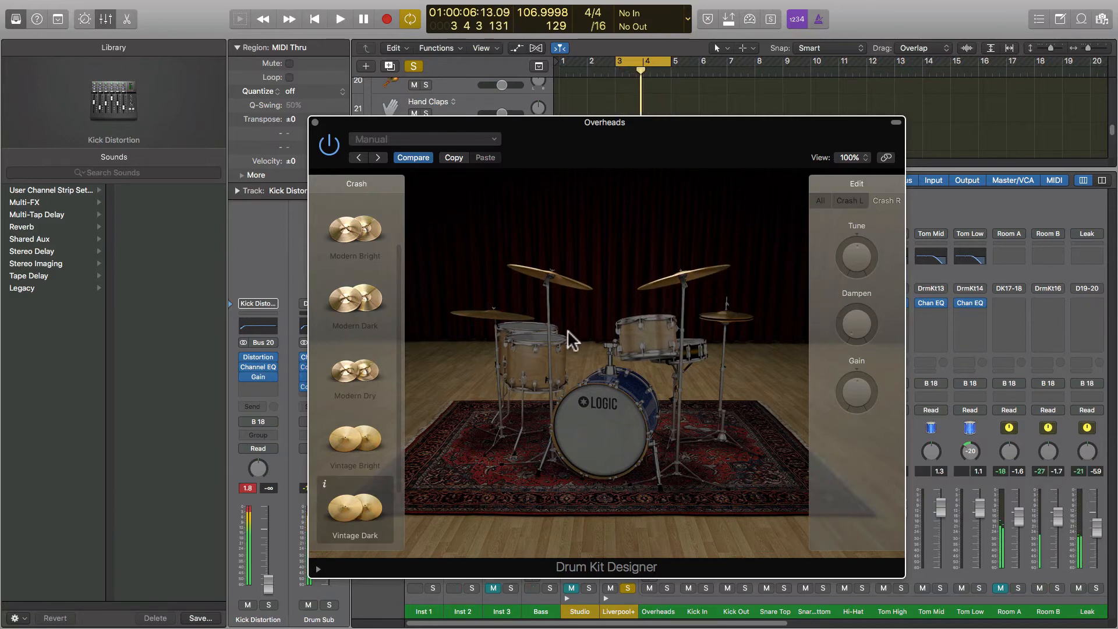
left_click(591, 429)
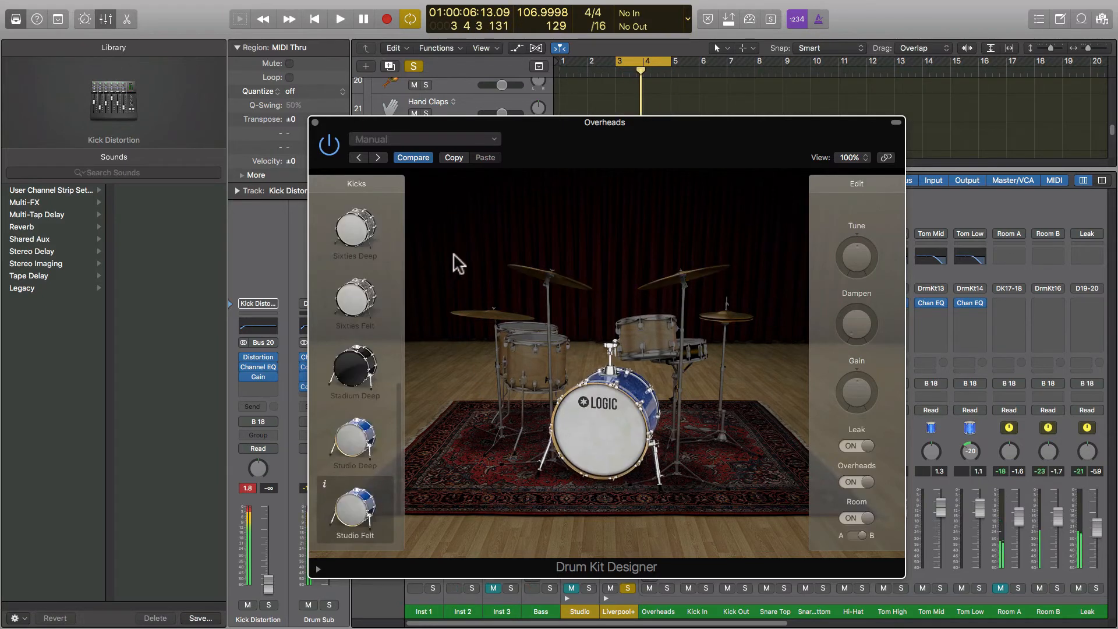
left_click(315, 123)
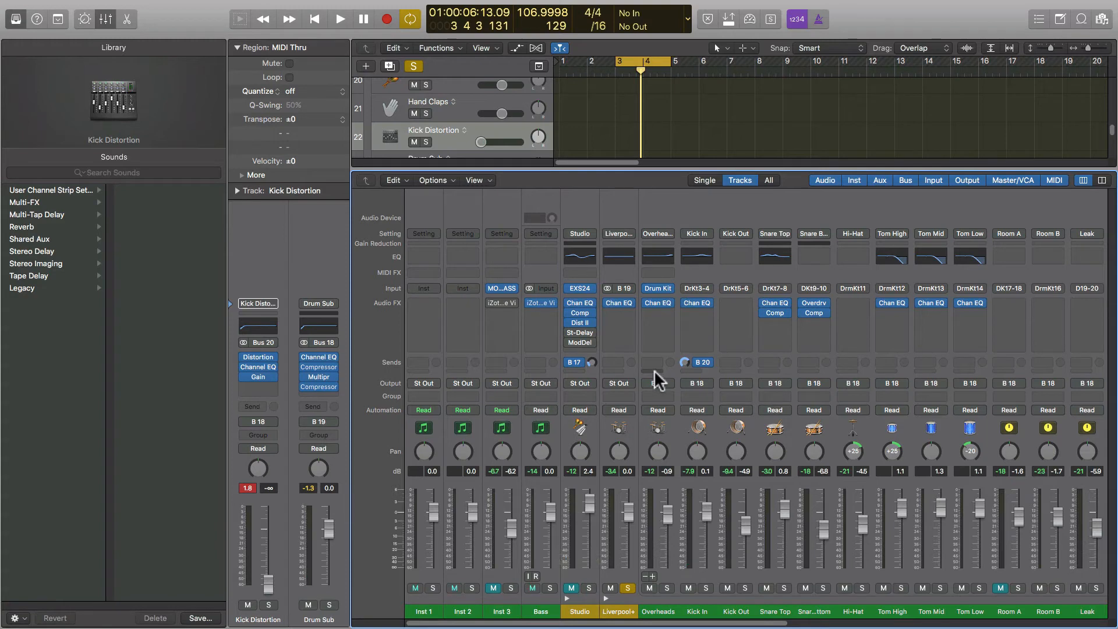
Collapse and mute the Liverpool+ drum track, and unmute the Studio (Quincy) percussion track.
key("p")
key("p")
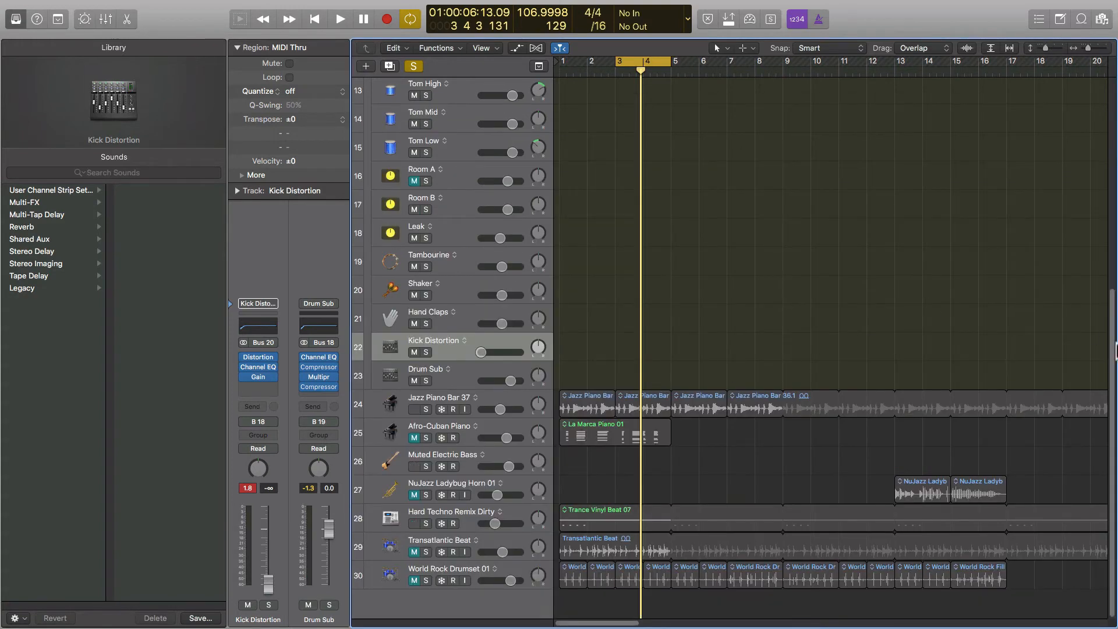
left_click_drag(1113, 391, 1098, 13)
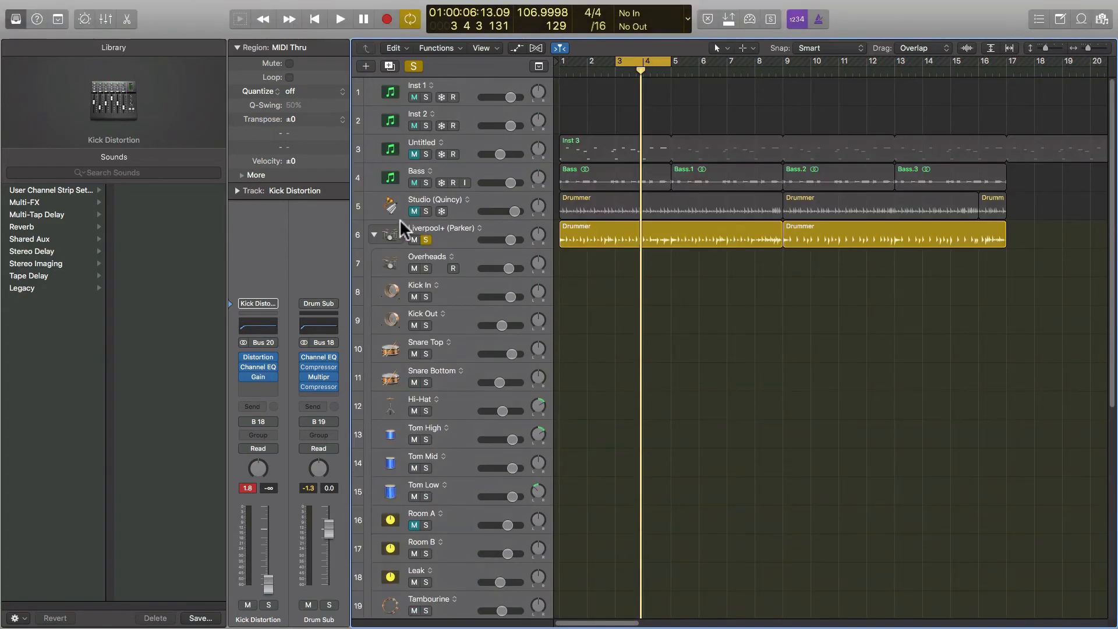
left_click(373, 233)
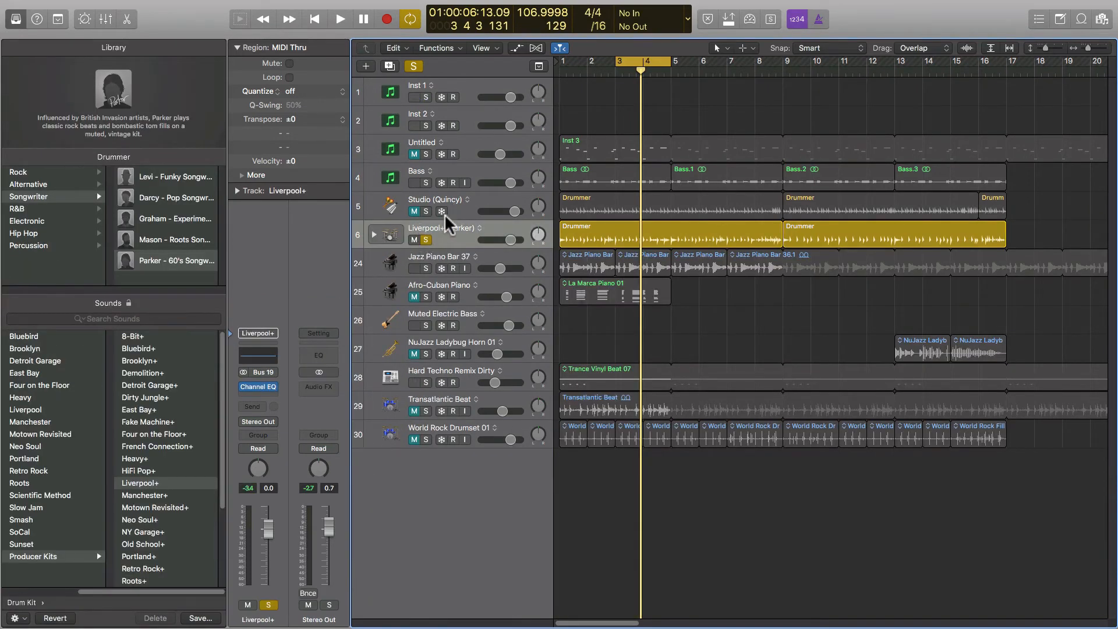
left_click(488, 199)
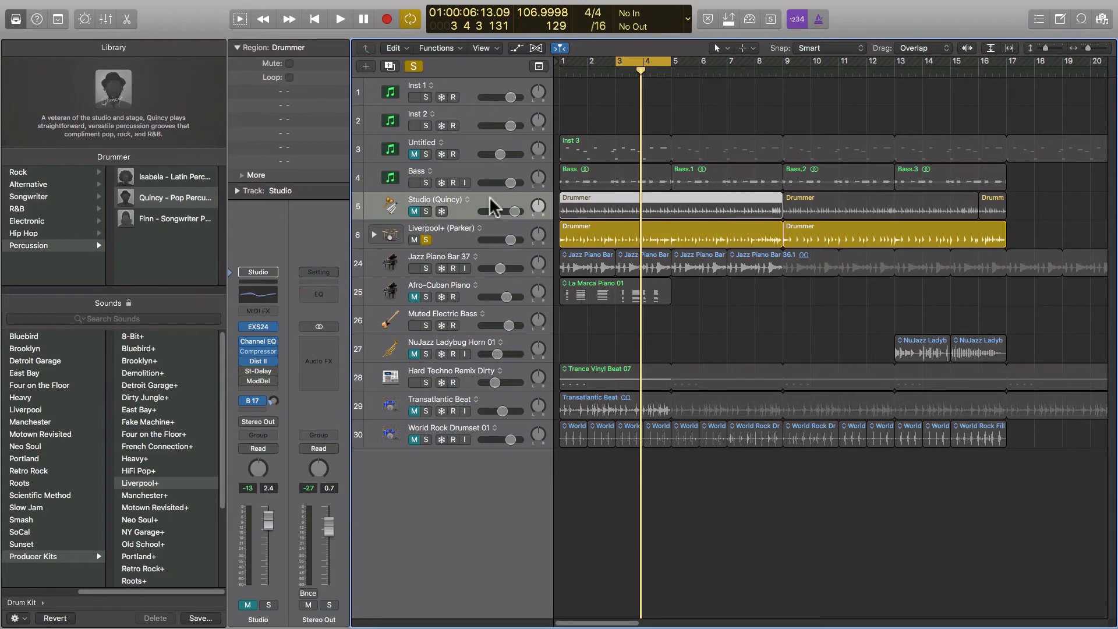
left_click(426, 240)
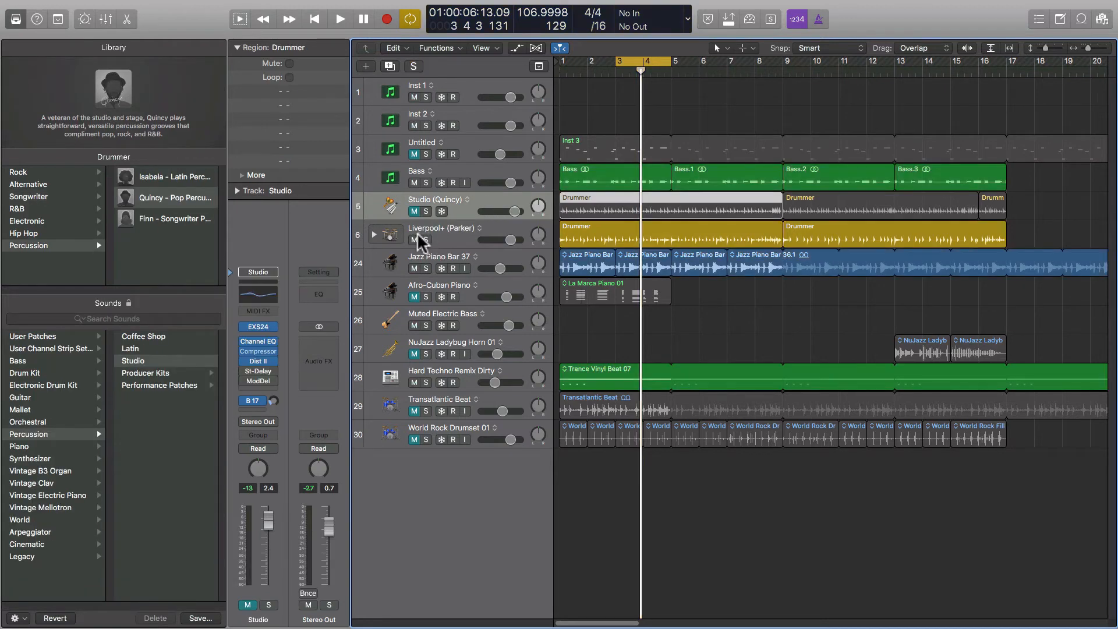
left_click(414, 239)
left_click(415, 212)
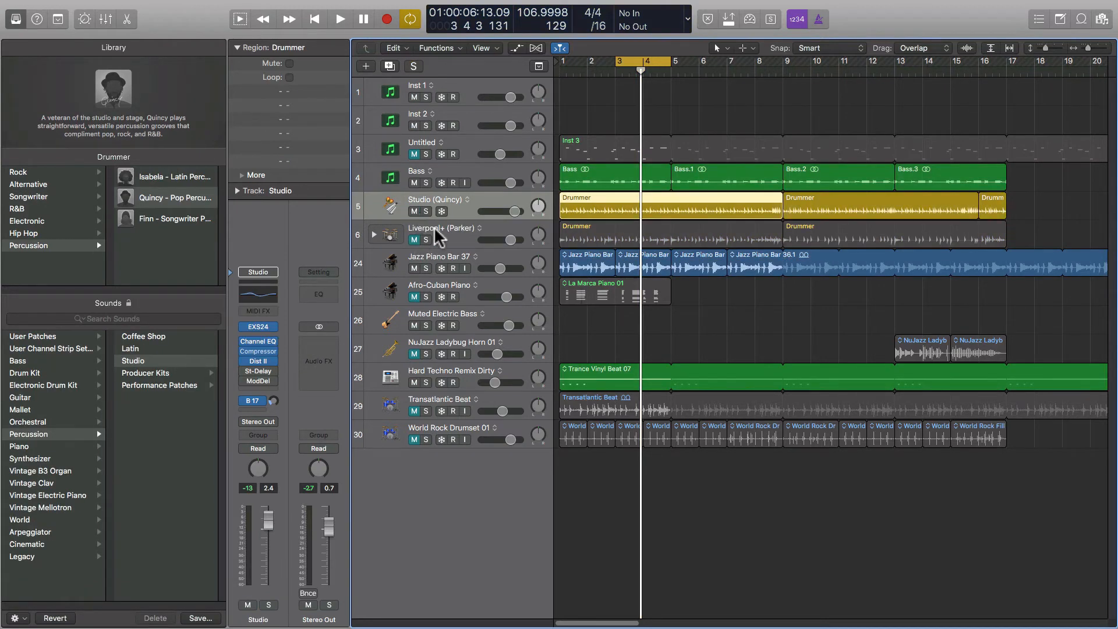
Load the Studio+ Producer Kit on the percussion track and expand its sub-tracks.
left_click(184, 371)
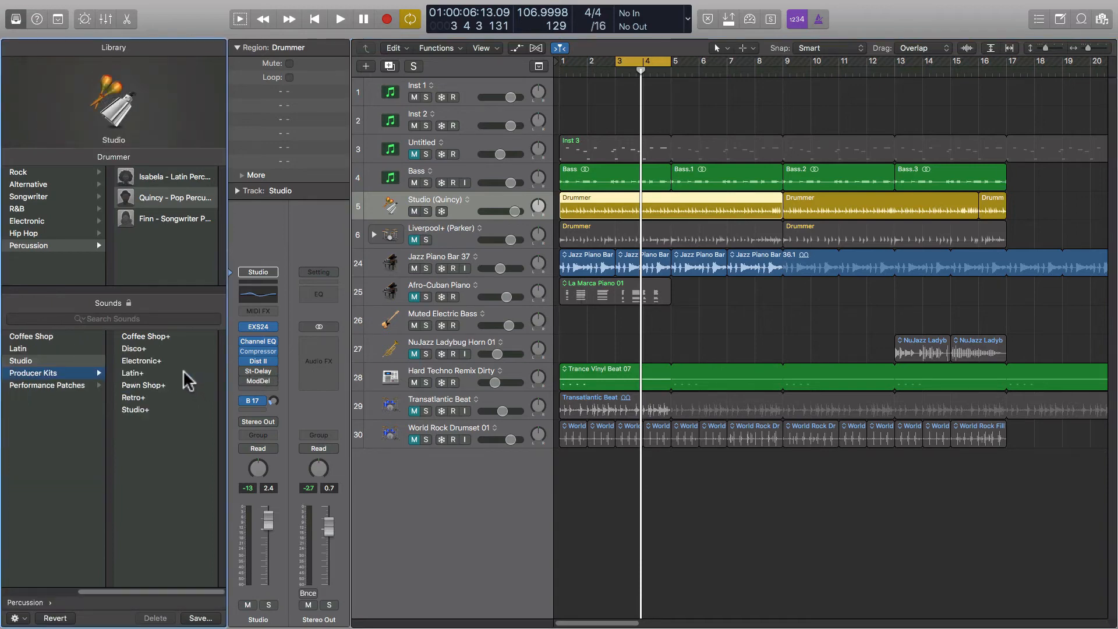
left_click(146, 407)
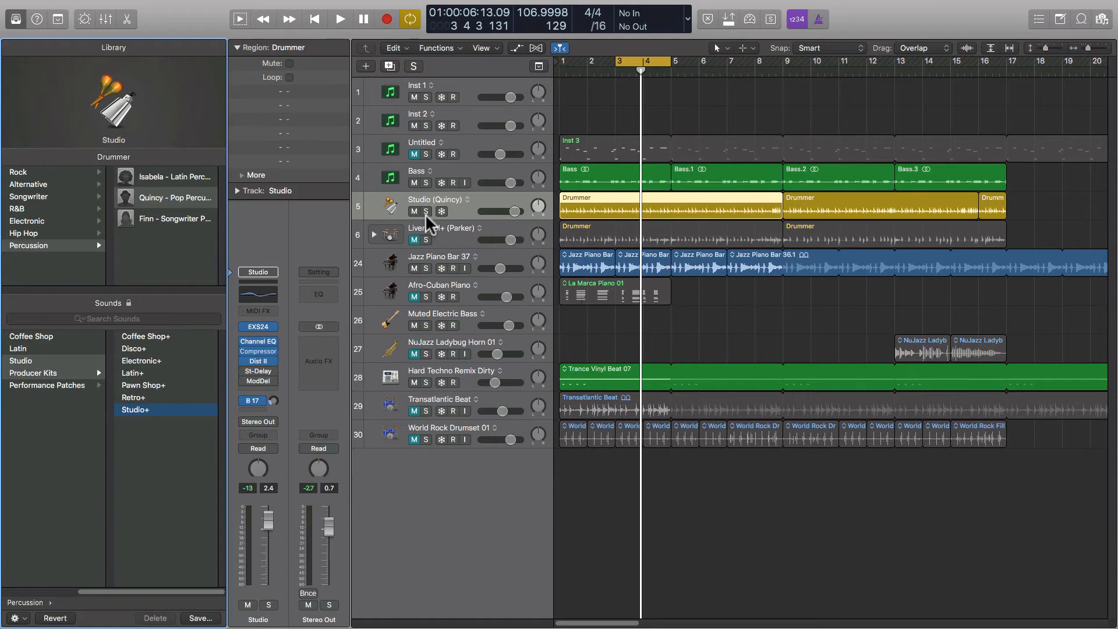
left_click(375, 207)
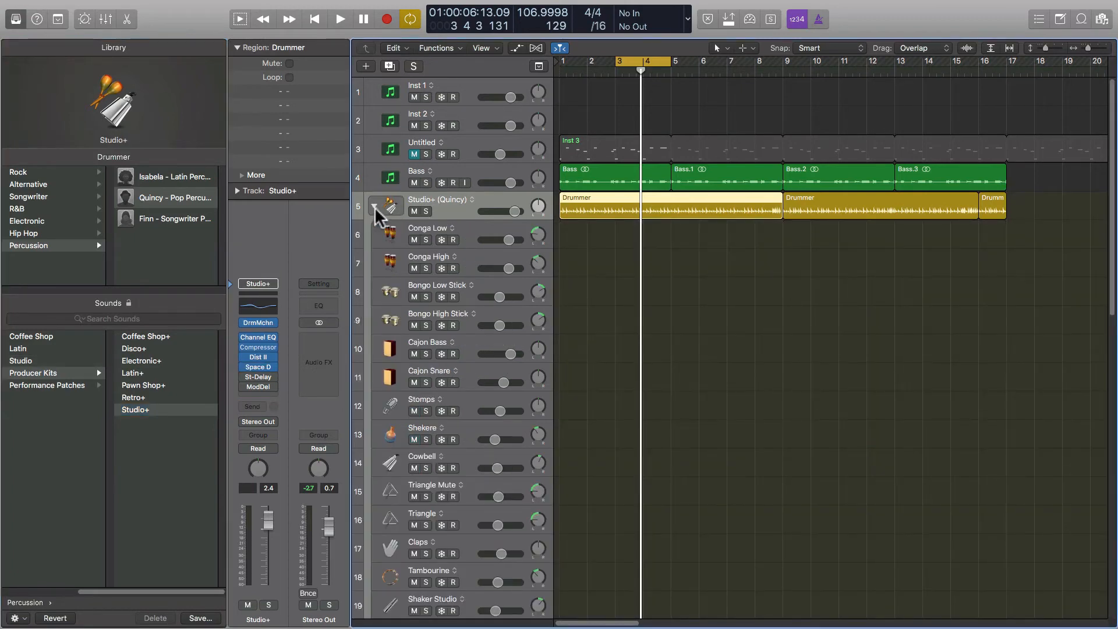
Open the Mixer, check the percussion region's Drummer editor, and select the Cajon Bass strip.
key("x")
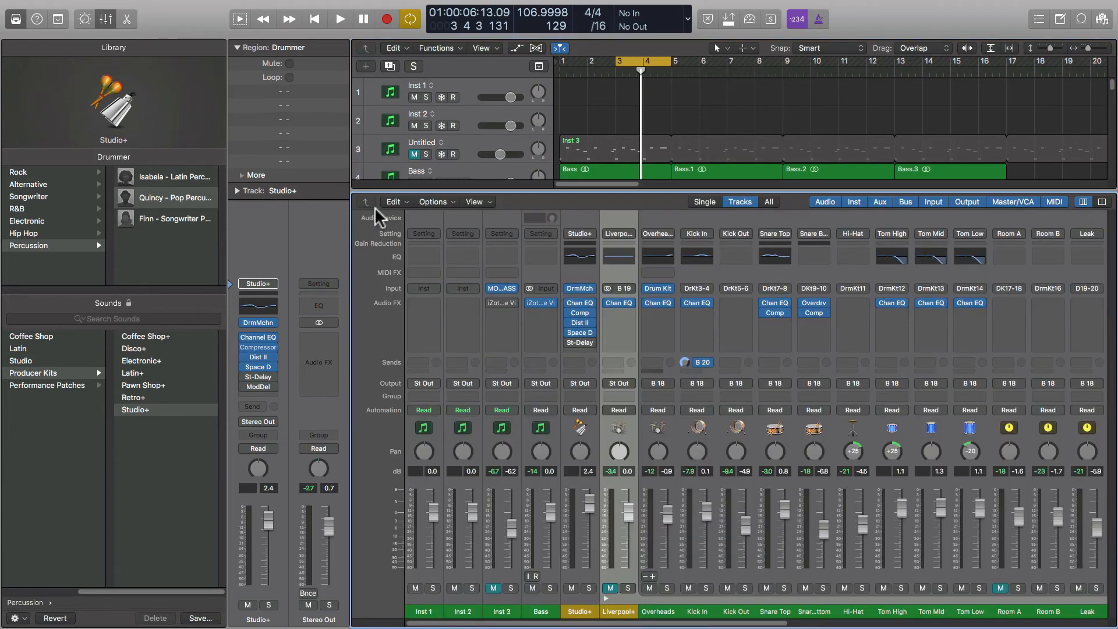
scroll(582, 623, "right", 3)
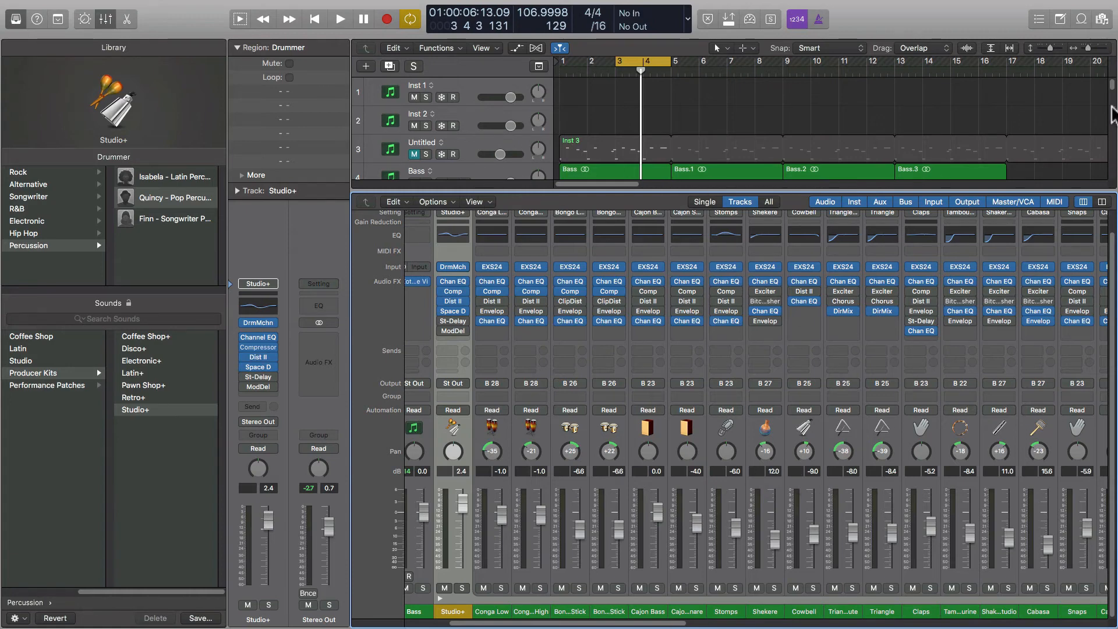
left_click(1111, 86)
scroll(1112, 86, "down", 2)
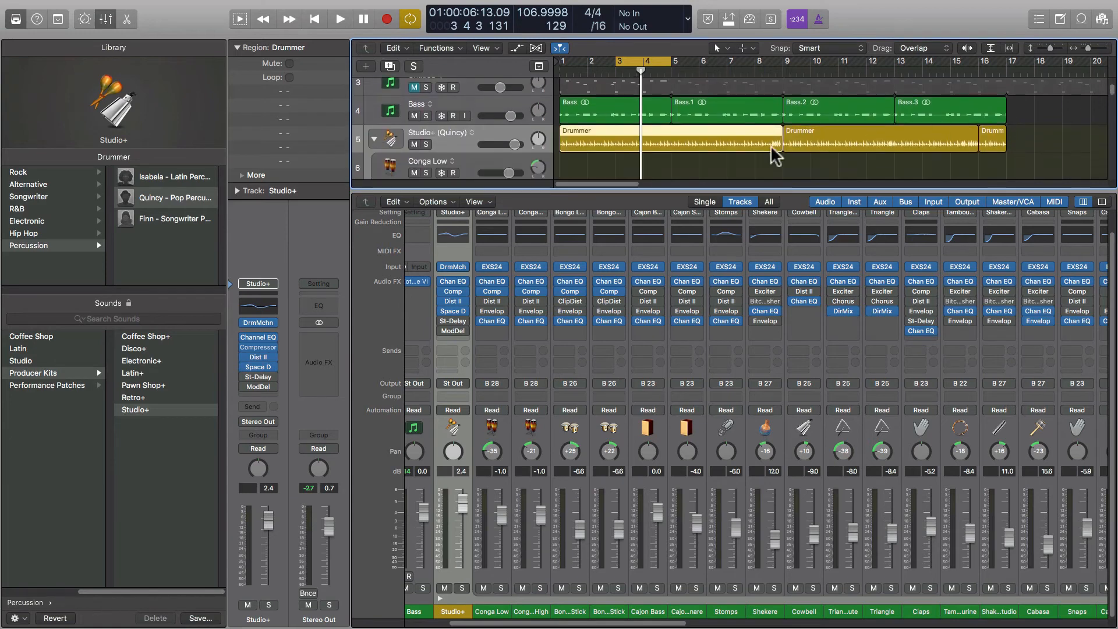
double_click(701, 145)
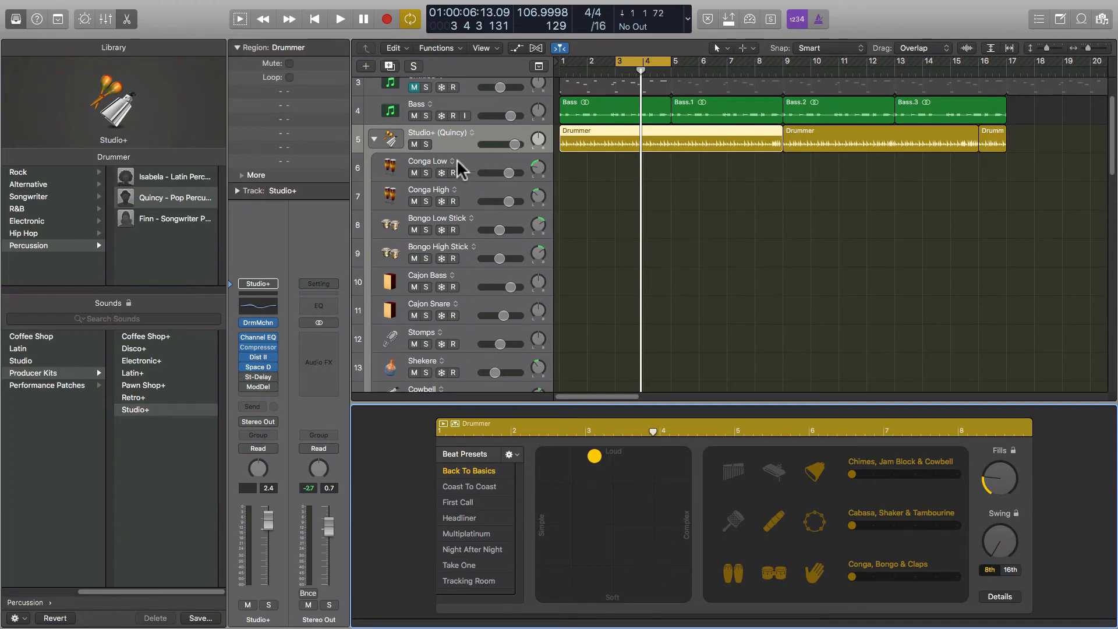
key("x")
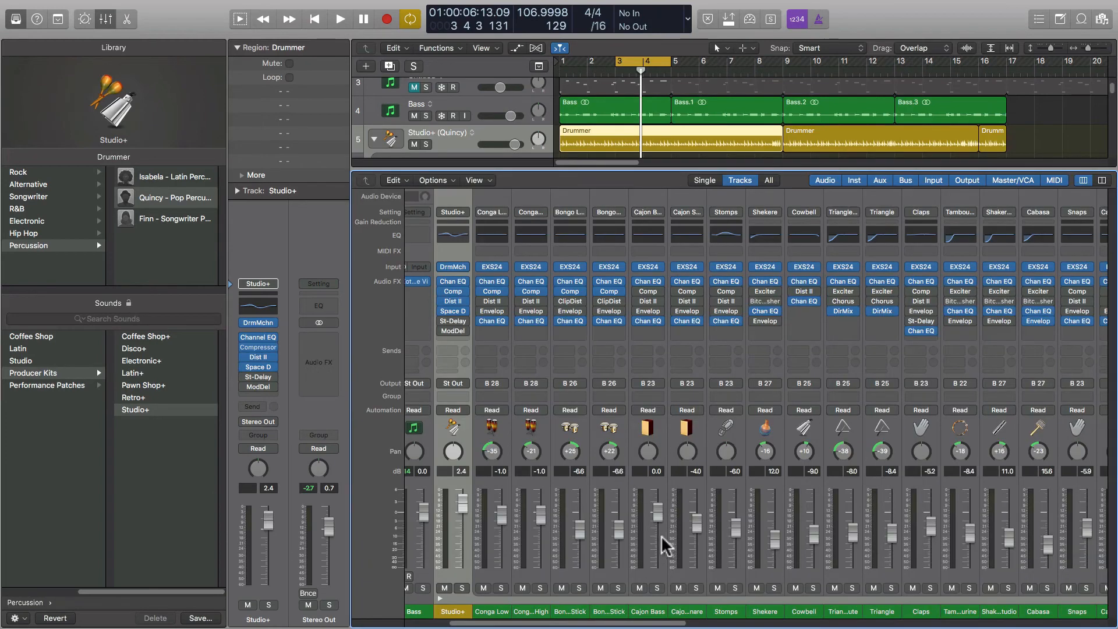
left_click(661, 612)
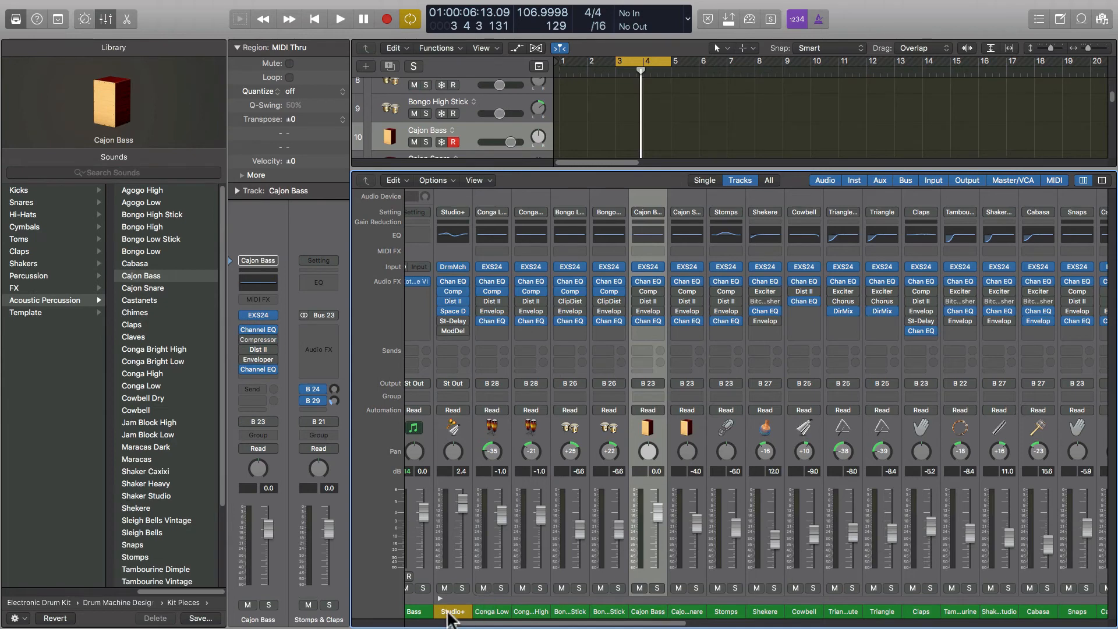
Play the Studio+ percussion mix, then turn off the bars 3–4 cycle range.
left_click(452, 613)
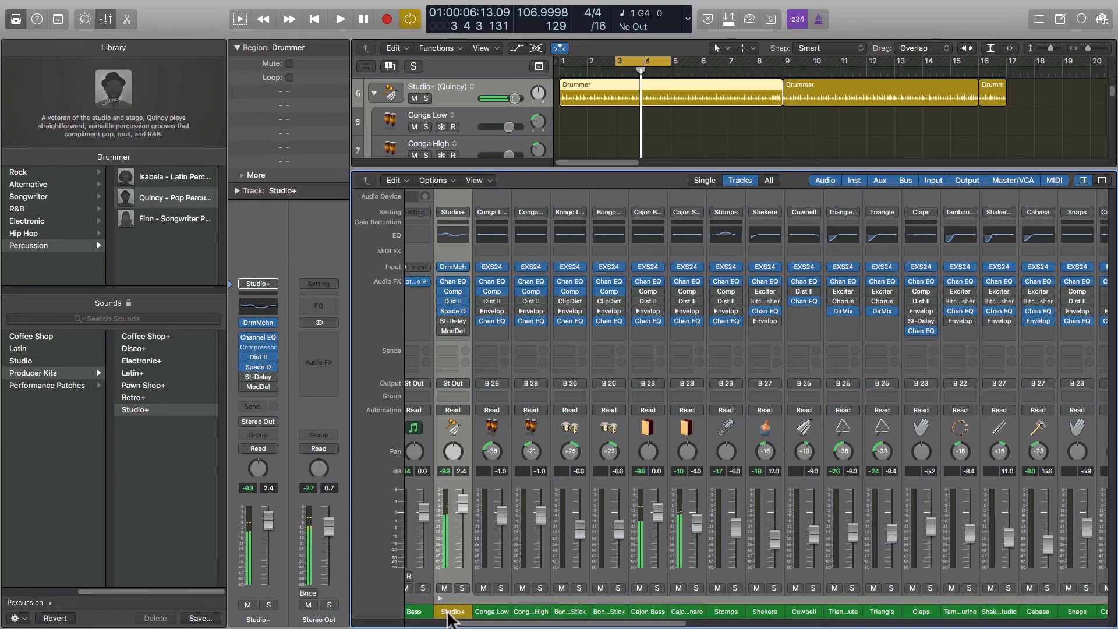
key("space")
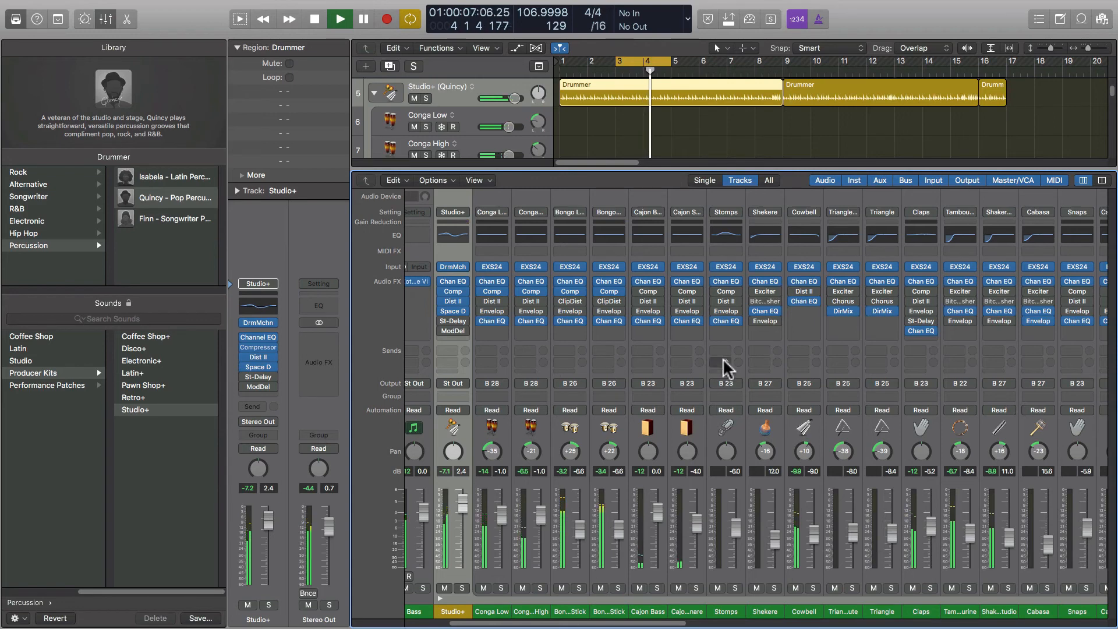
key("space")
left_click(634, 62)
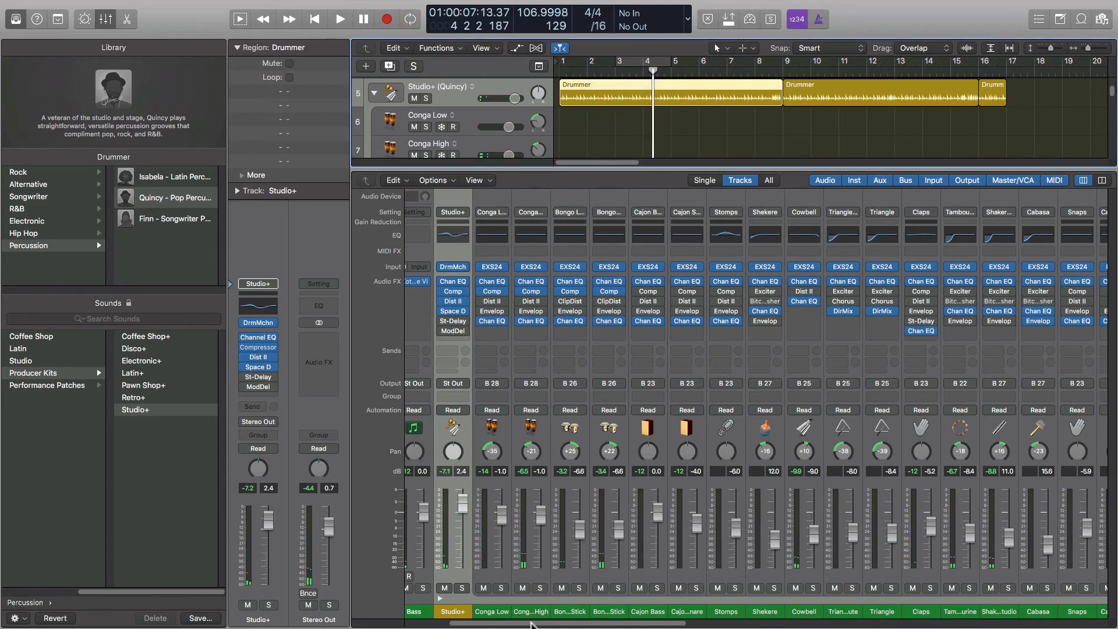
Scroll the Mixer and open the Studio+ kit's Drum Machine Designer.
left_click_drag(531, 624, 771, 623)
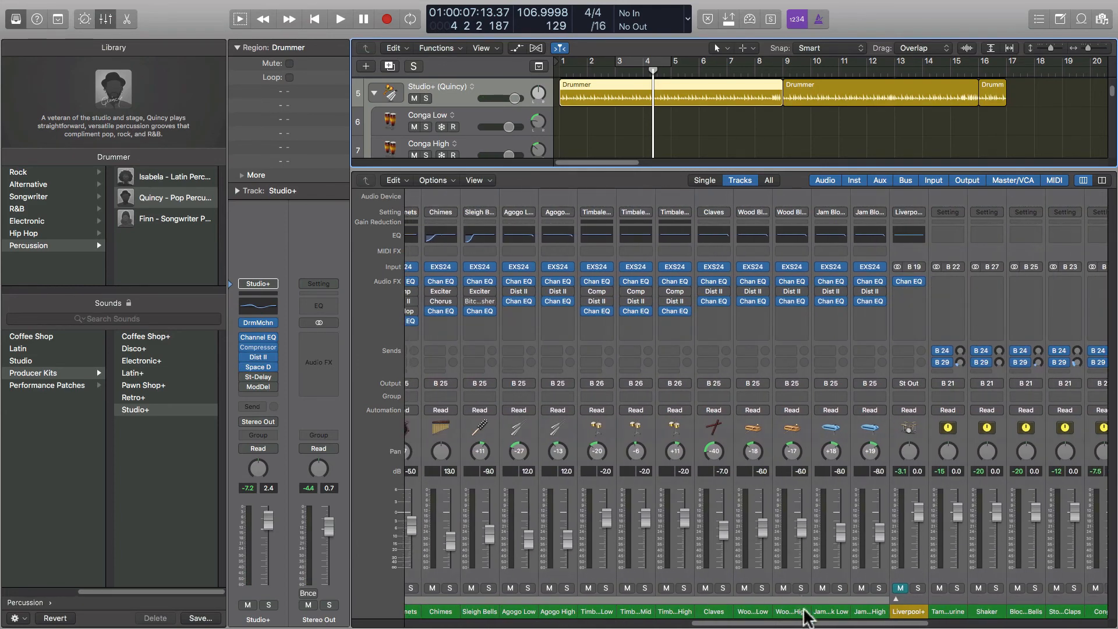
left_click_drag(799, 624, 567, 625)
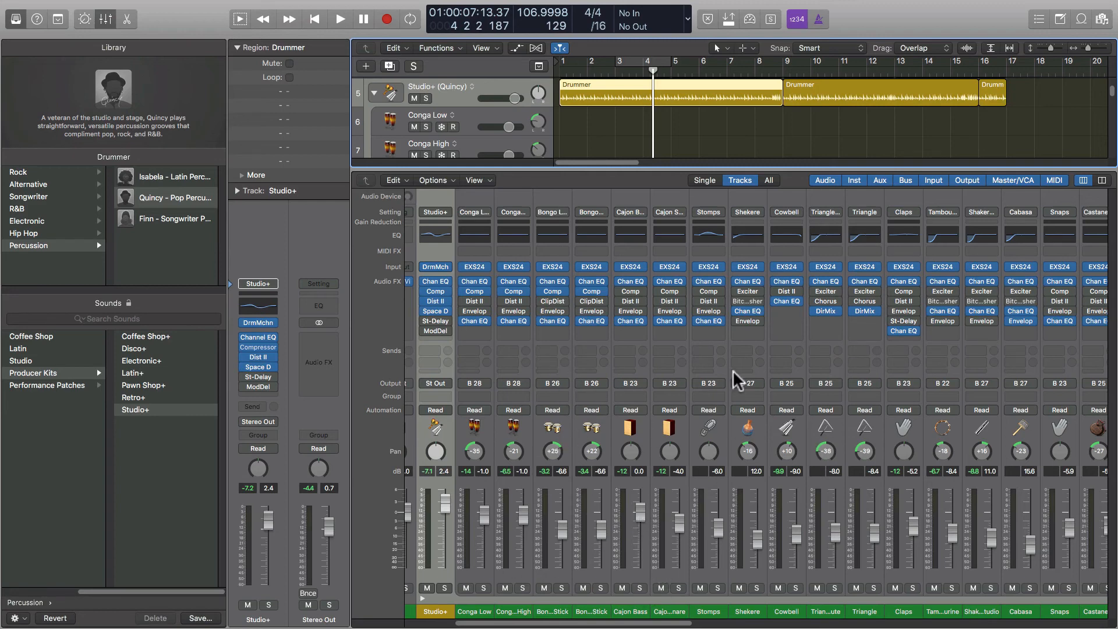
left_click(437, 266)
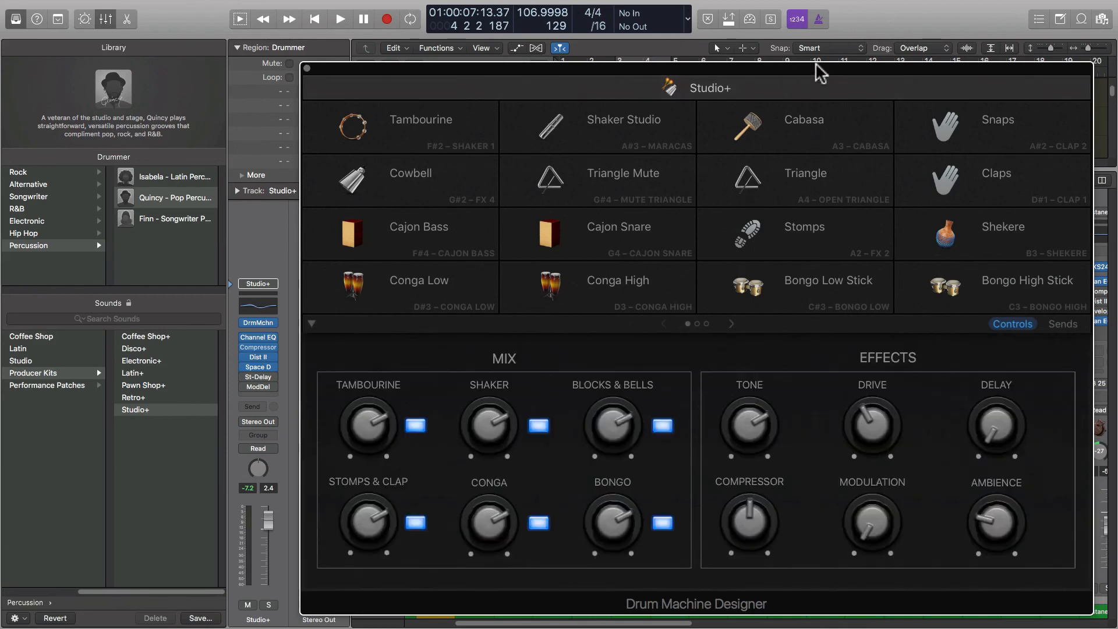
Inspect the Conga High, Cajon Snare, Triangle Mute and Conga Low pad controls.
left_click_drag(820, 73, 601, 83)
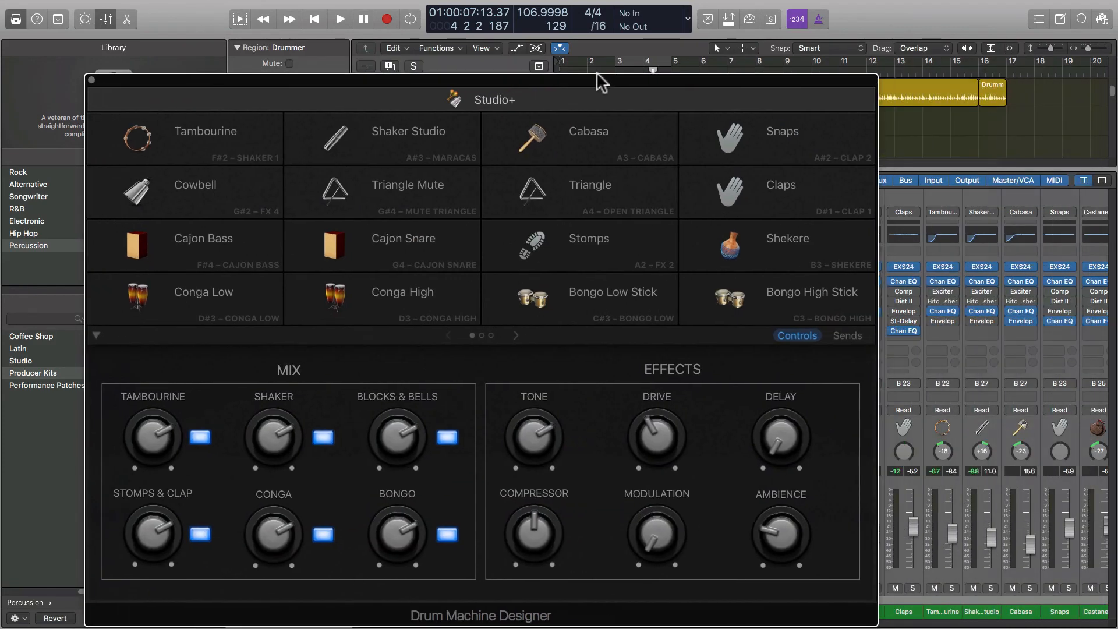
left_click(387, 290)
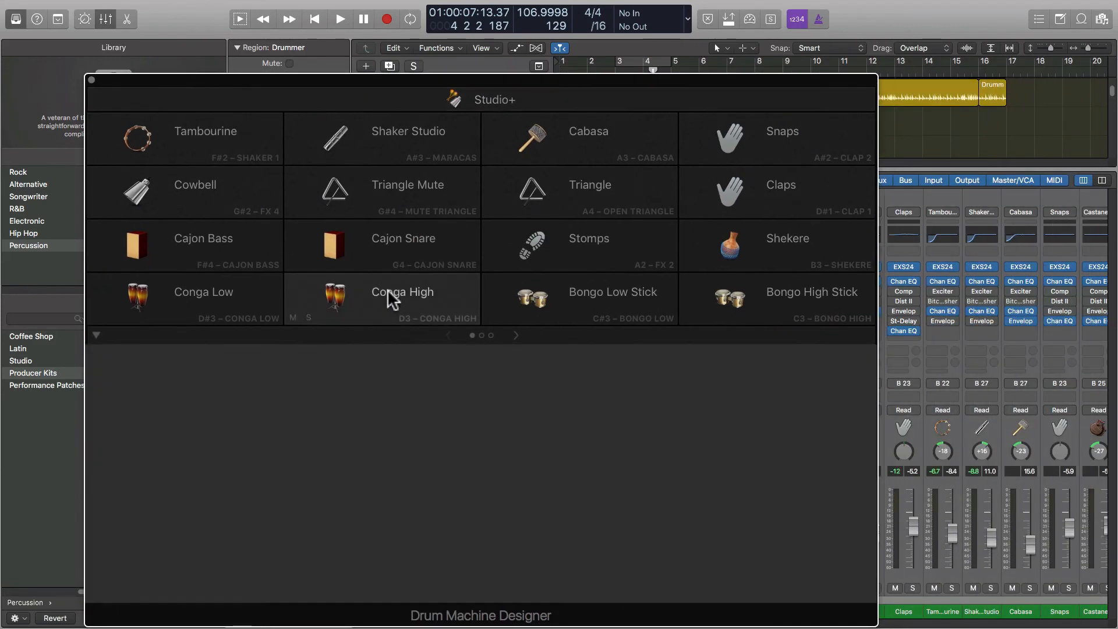
left_click(399, 255)
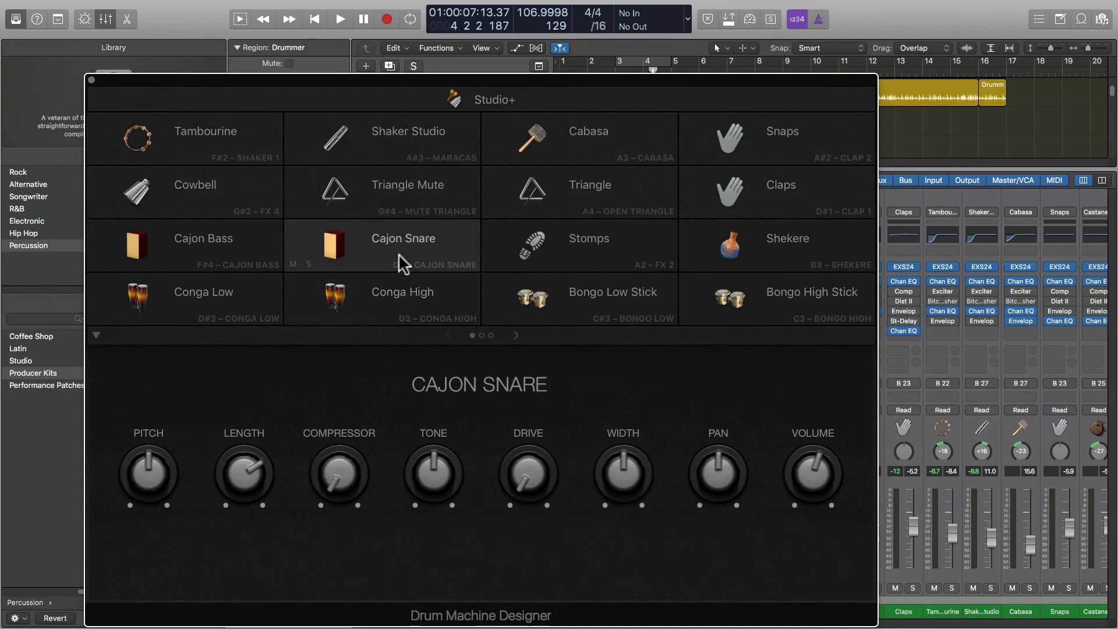
left_click(393, 289)
left_click(387, 205)
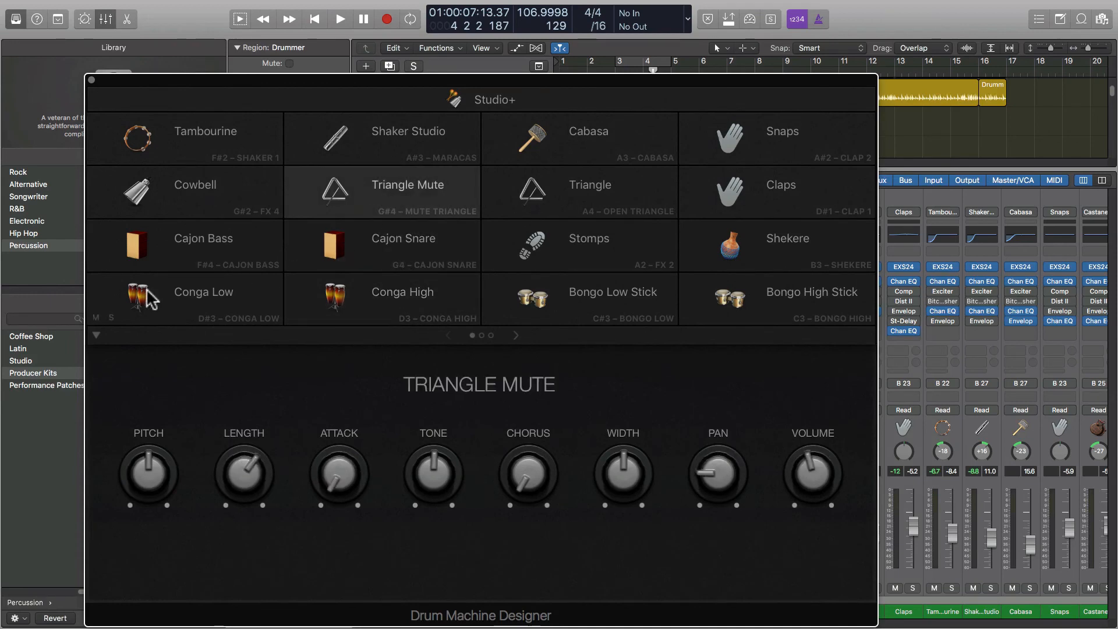
left_click(187, 291)
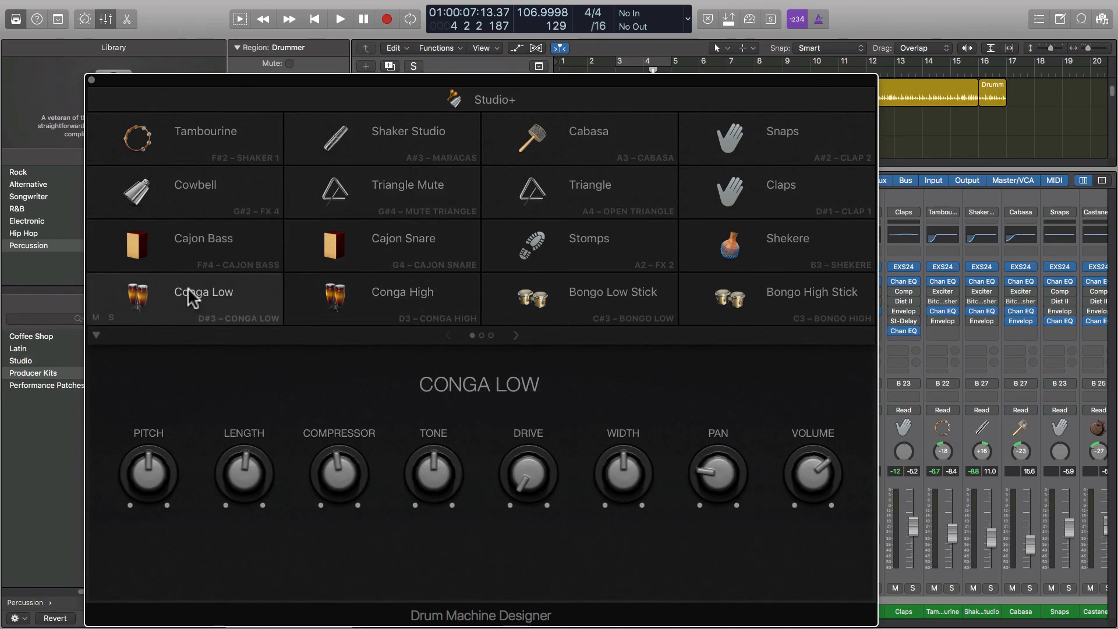
left_click(394, 294)
Inspect the Bongo Stick, Cajon Bass and Cowbell pads, then close Drum Machine Designer.
left_click(556, 298)
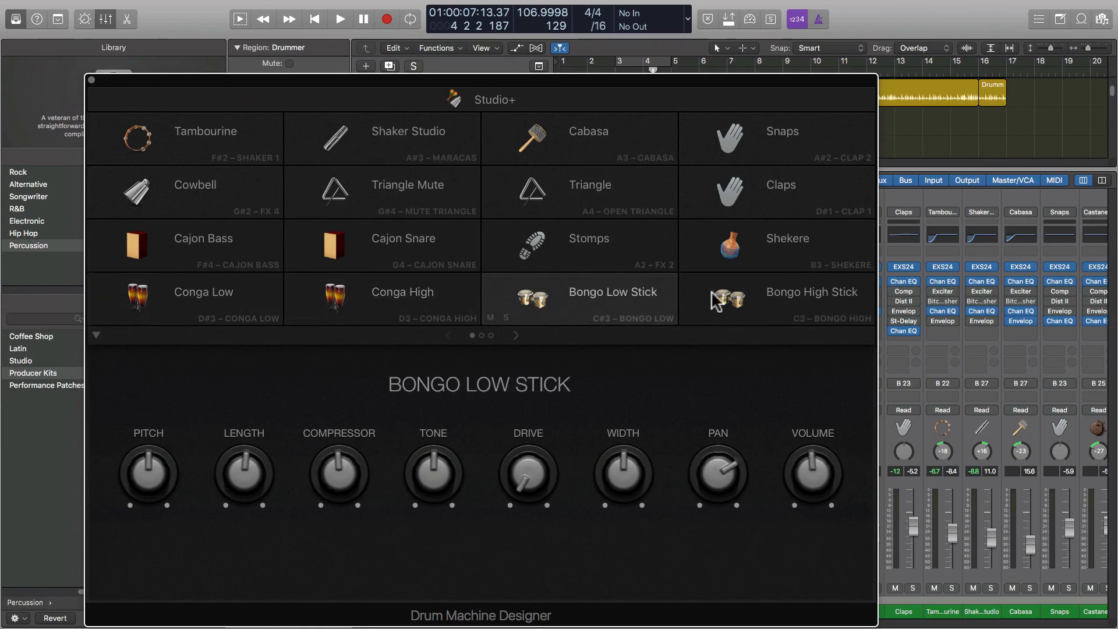
left_click(746, 300)
left_click(621, 302)
left_click(444, 303)
left_click(440, 251)
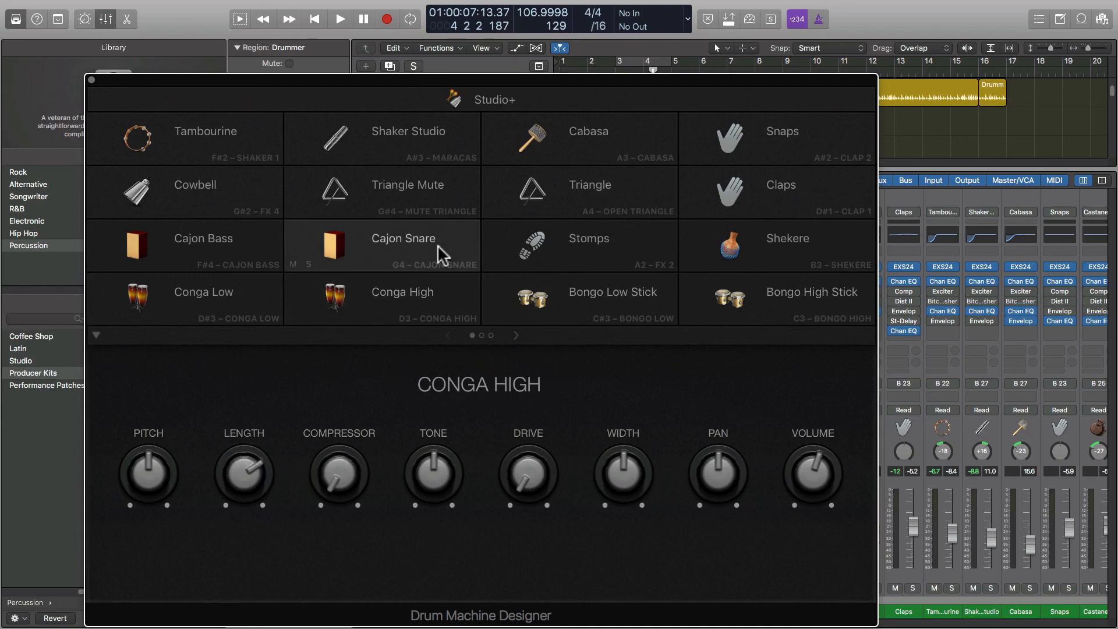
left_click(209, 257)
left_click(209, 212)
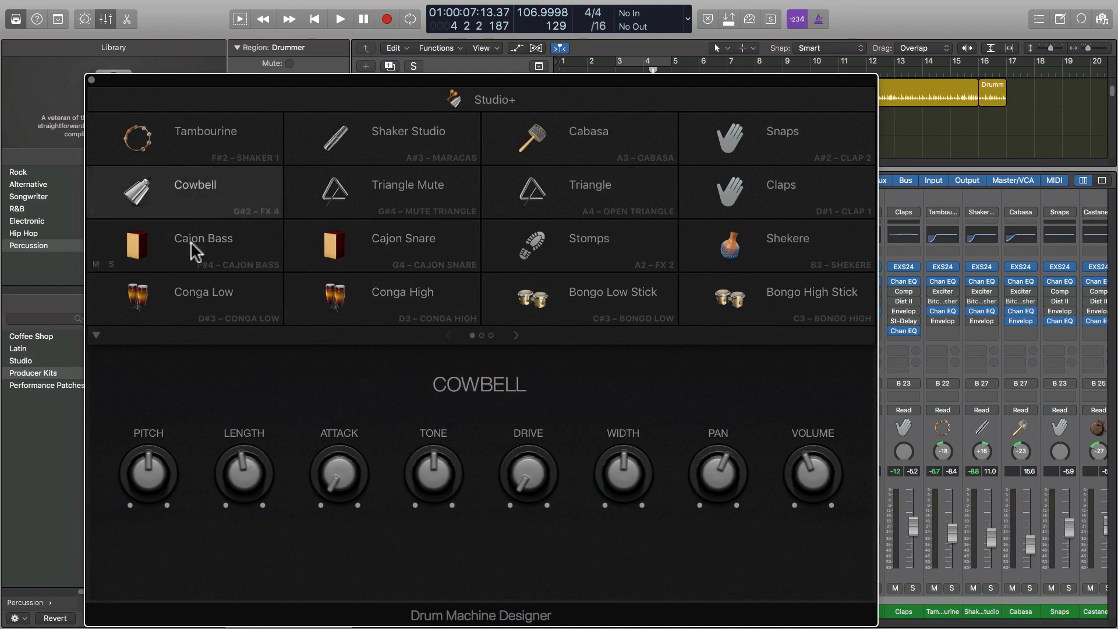
left_click(91, 79)
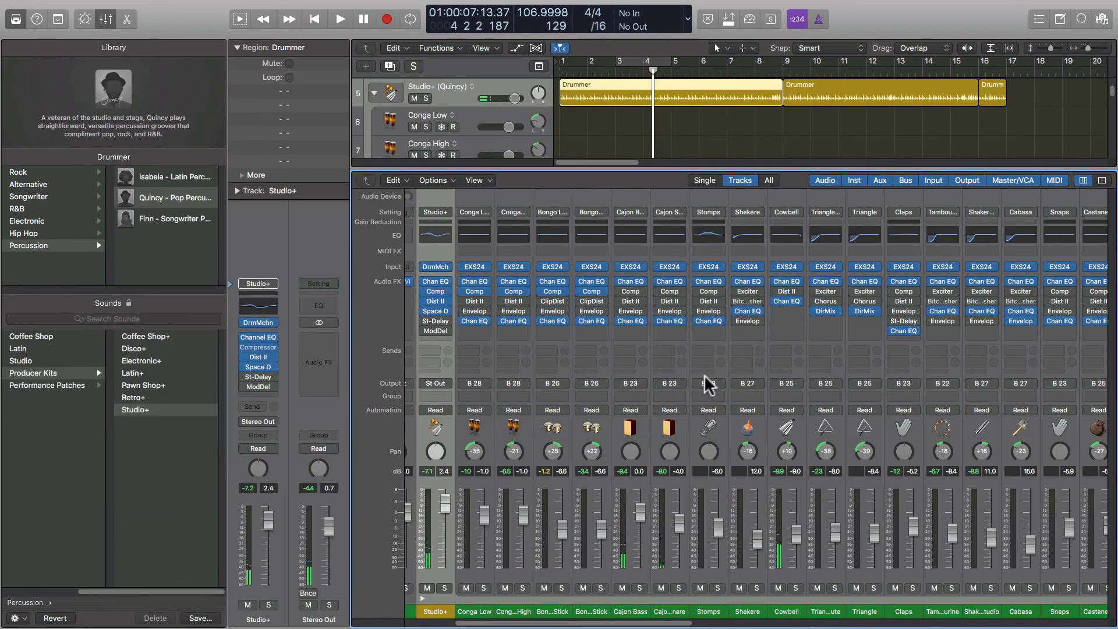
Hide the Mixer with P and collapse the Studio+ (Quincy) percussion stack.
key("p")
key("p")
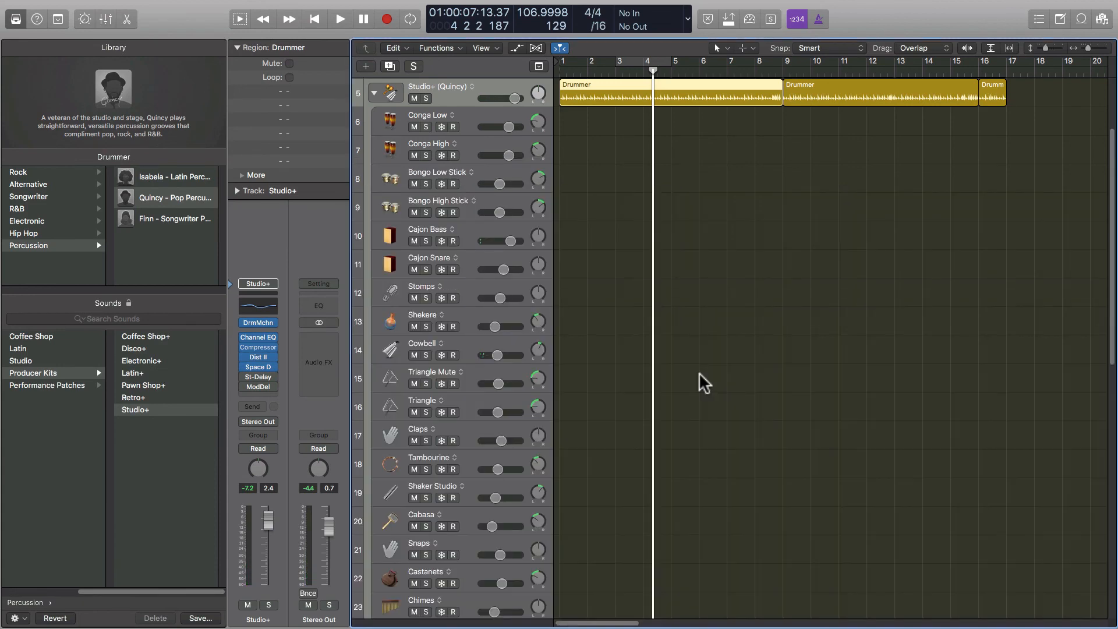
left_click(373, 93)
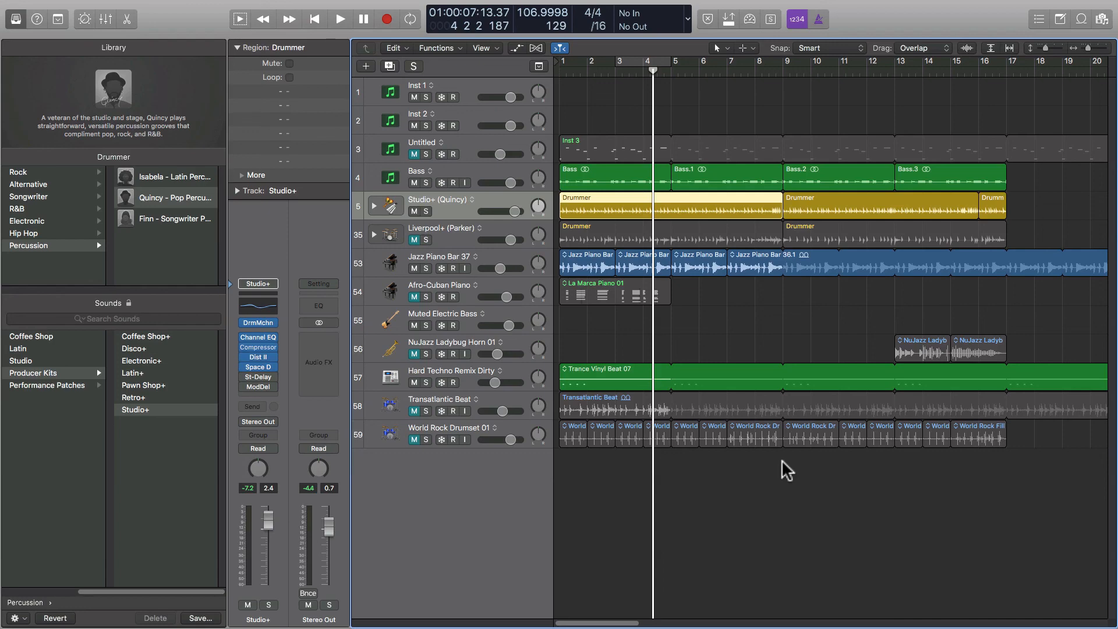
mouse_move(768, 2)
left_click(843, 7)
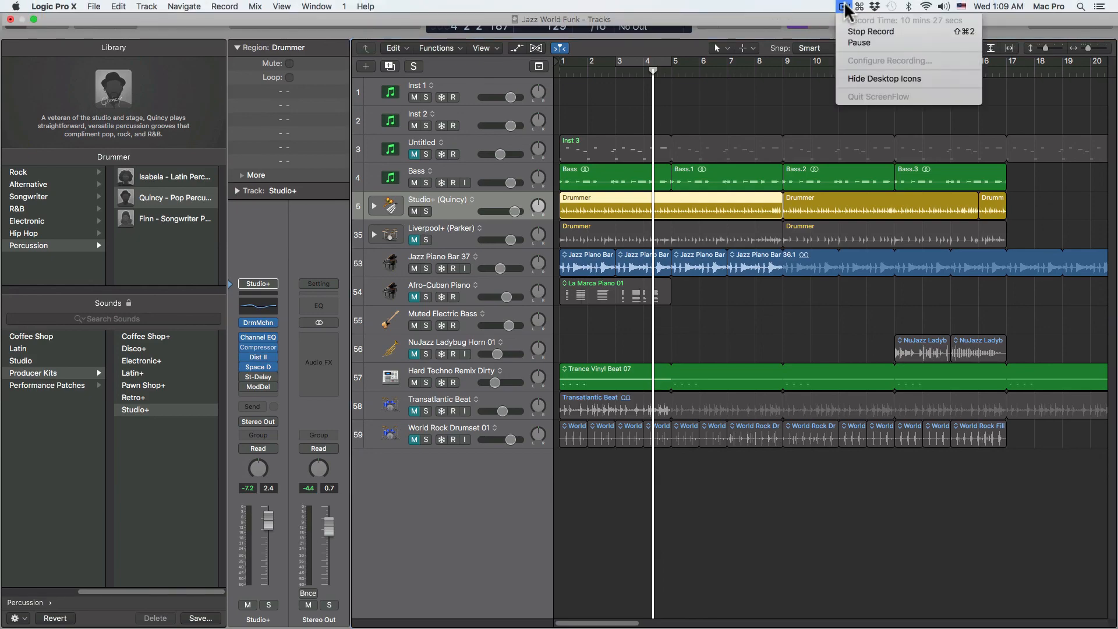